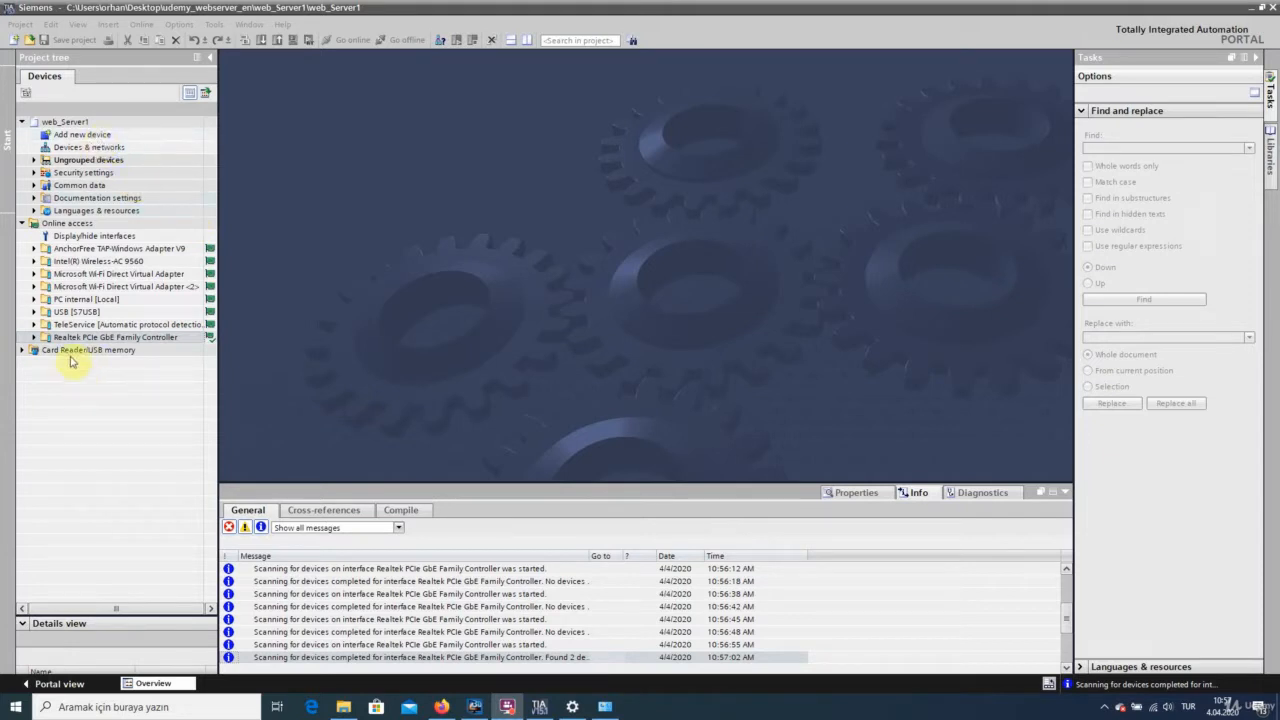
- Update the accessible devices on the Realtek PCIe GbE Family Controller interface
left_click(35, 340)
left_click(35, 340)
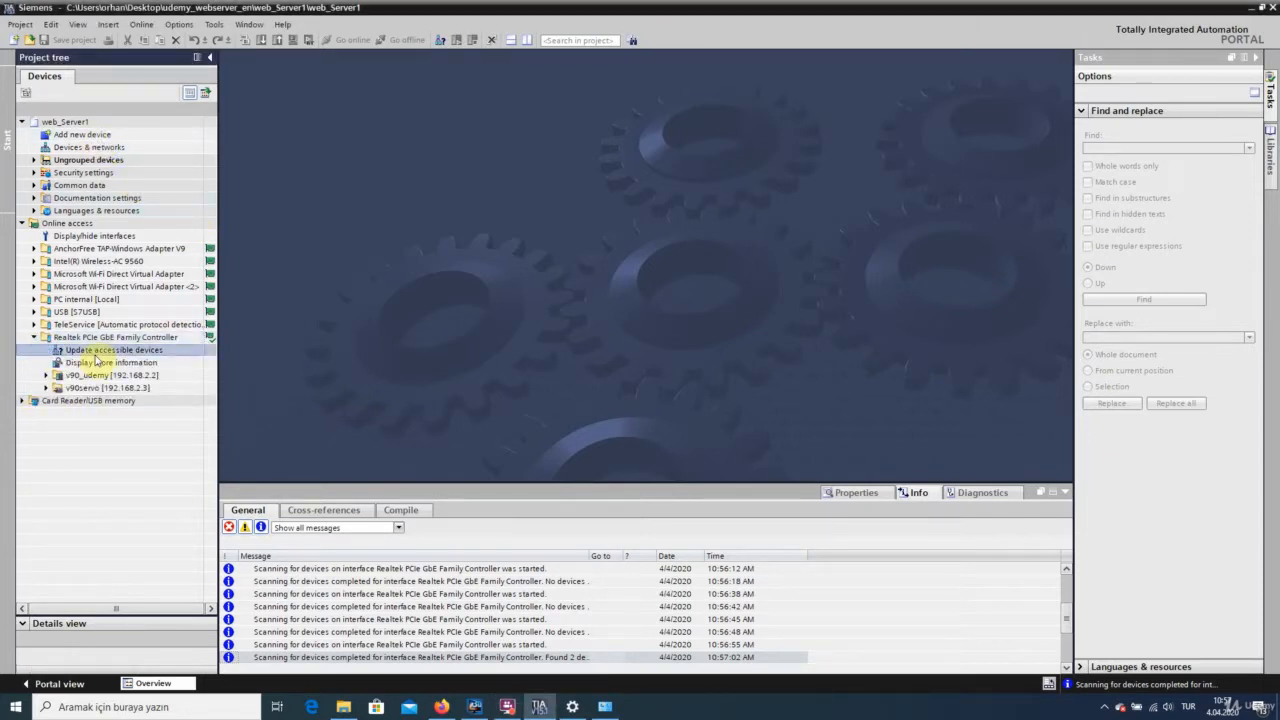
double_click(100, 351)
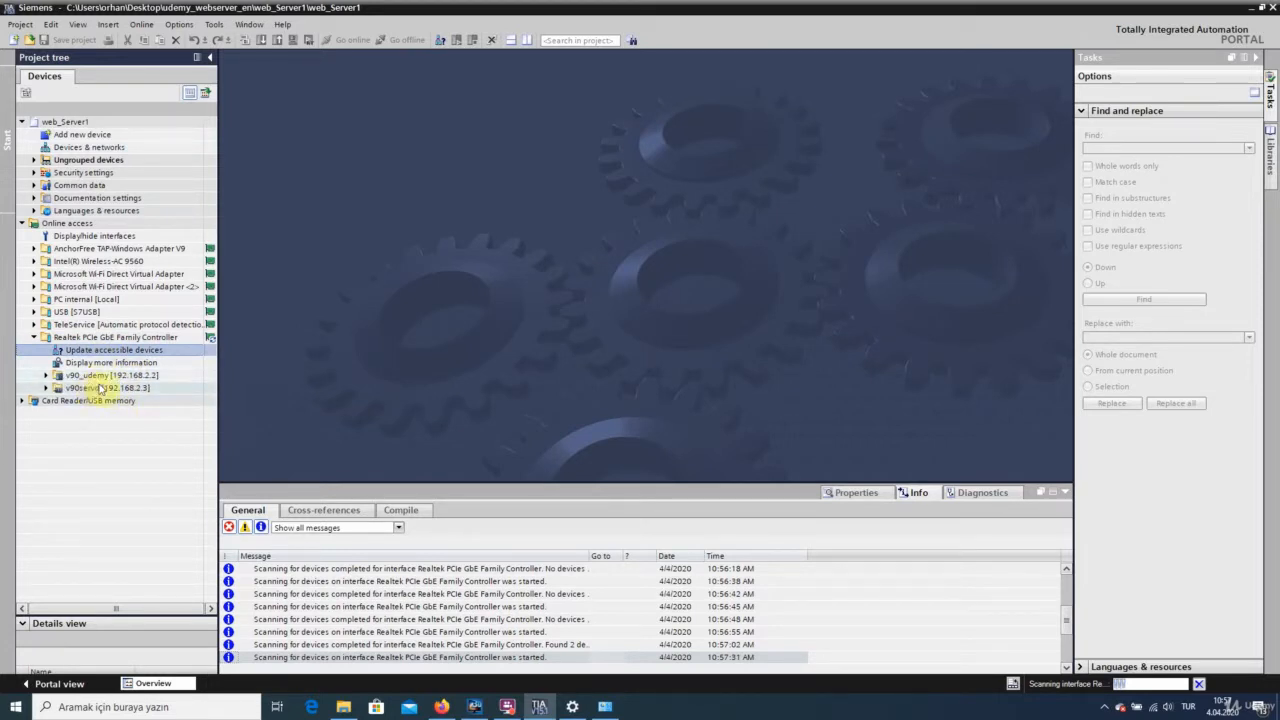
- Add an Unspecified CPU 1200 controller (6ES7 2XX-XXXXX-XXXX, version V4.3) from the SIMATIC S7-1200 family to the project
double_click(95, 136)
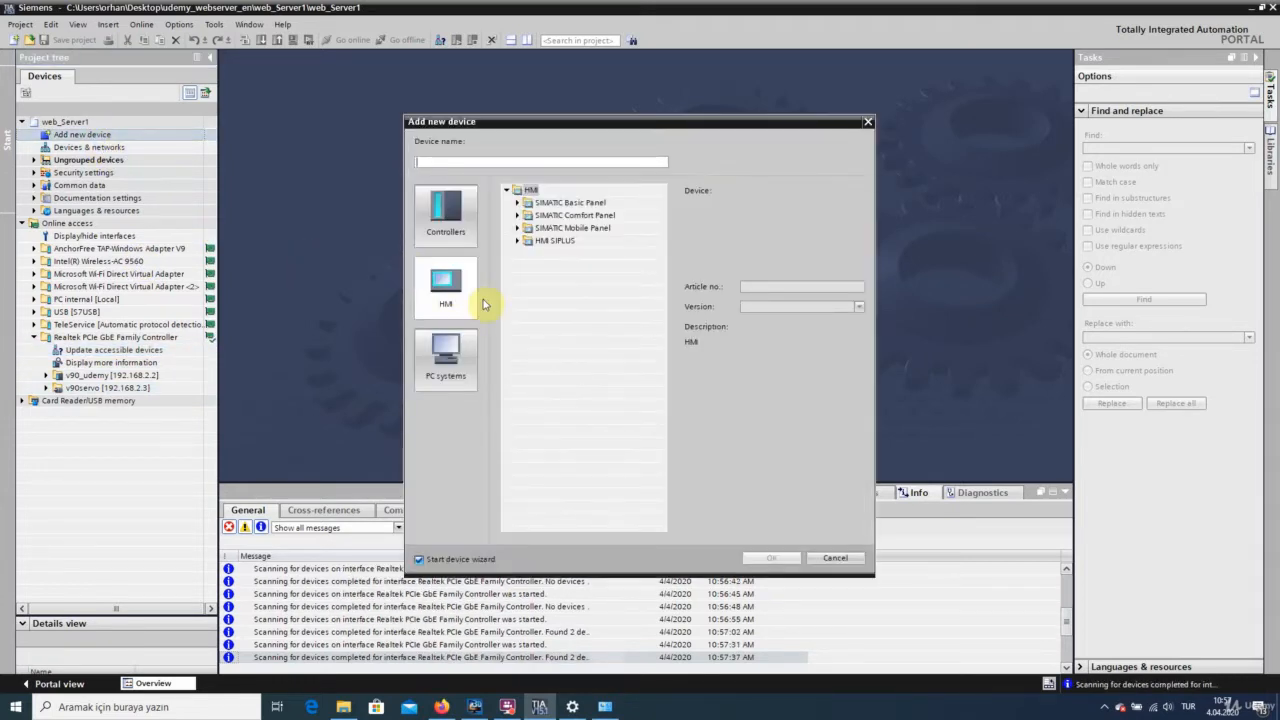
left_click(447, 212)
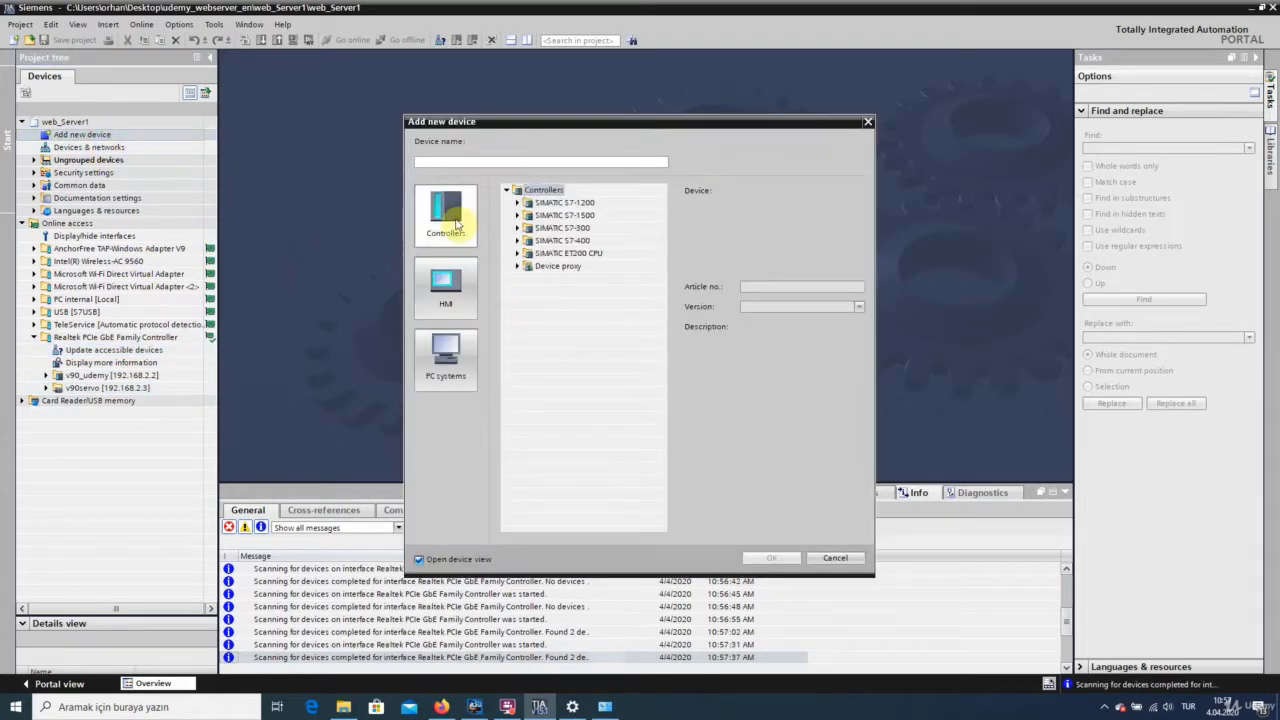
left_click(517, 202)
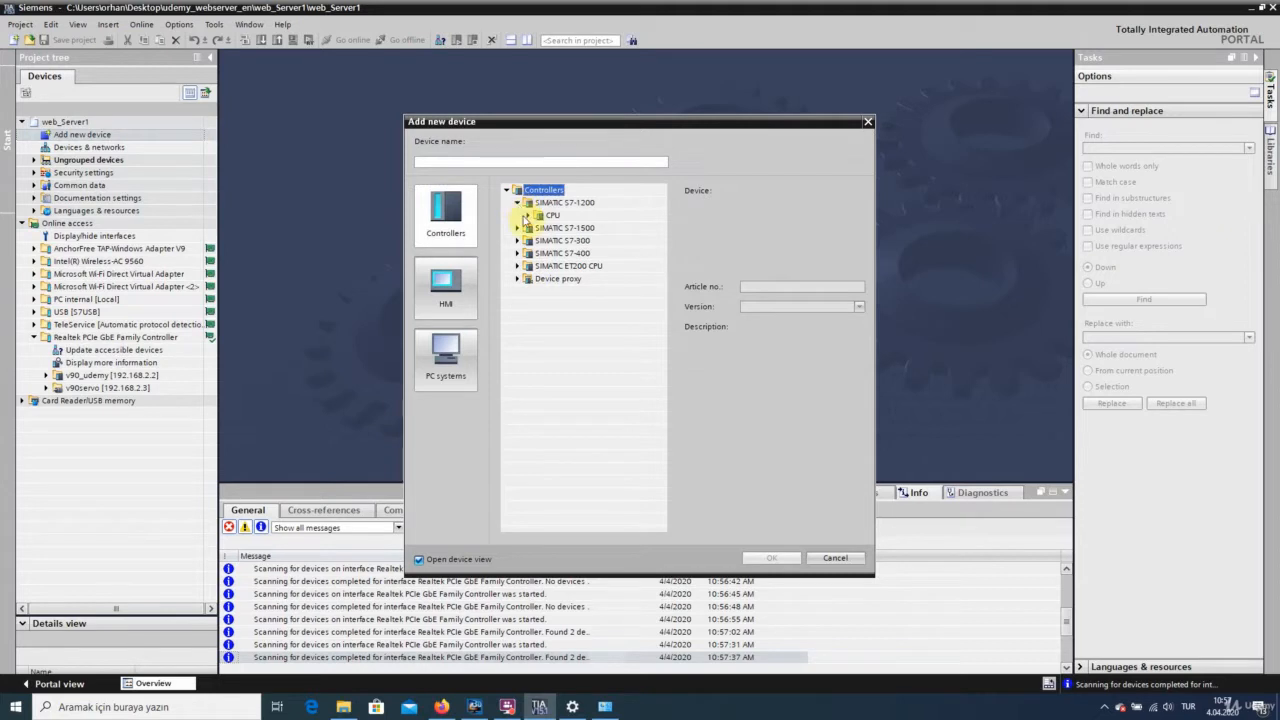
left_click(527, 216)
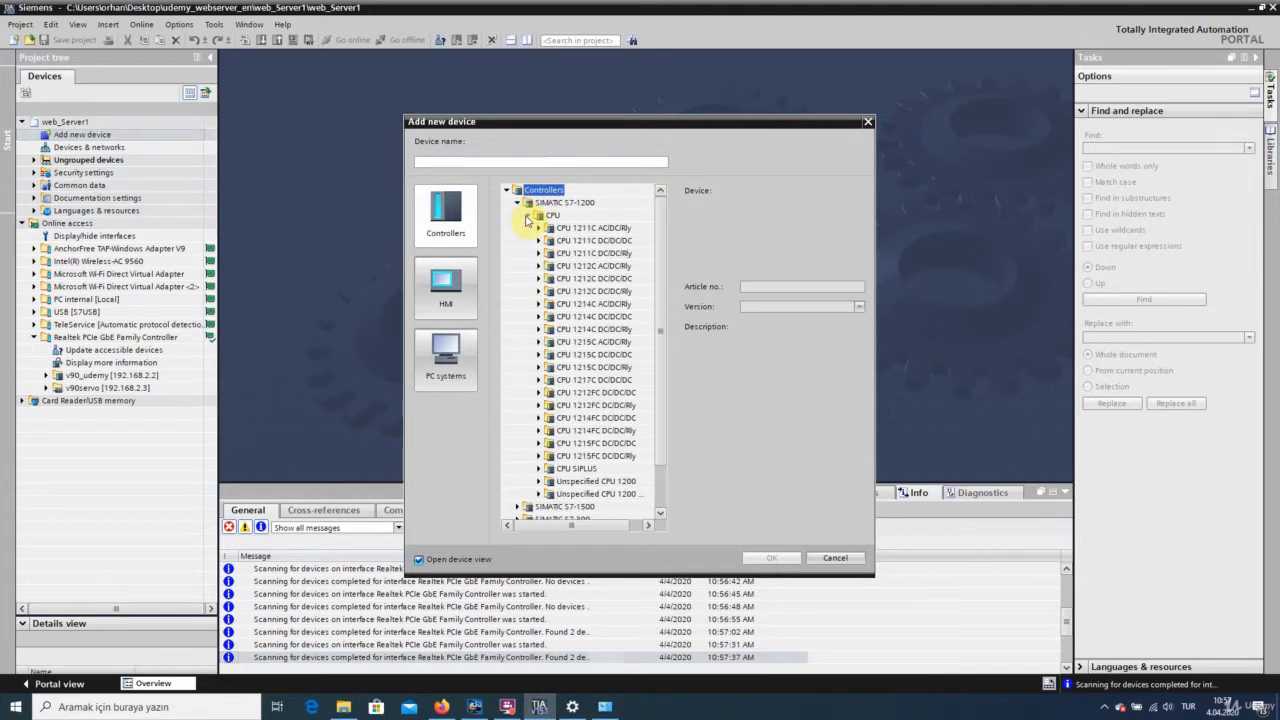
double_click(580, 485)
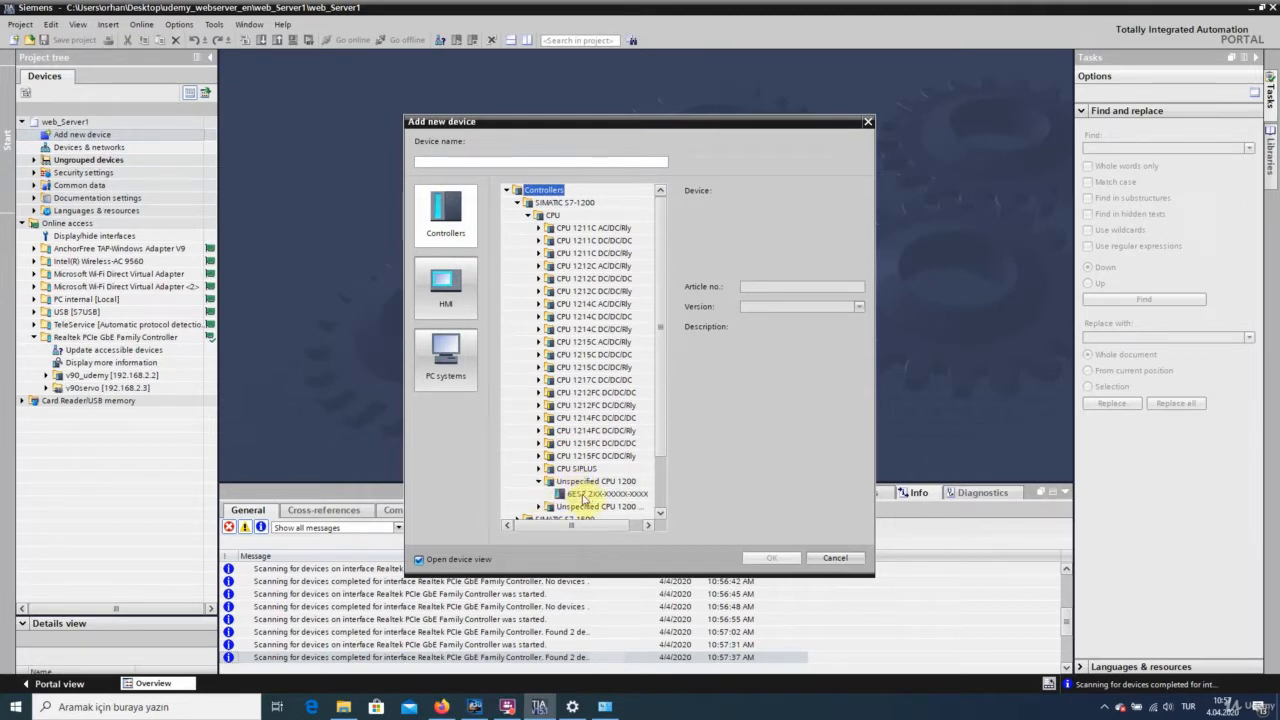
left_click(587, 495)
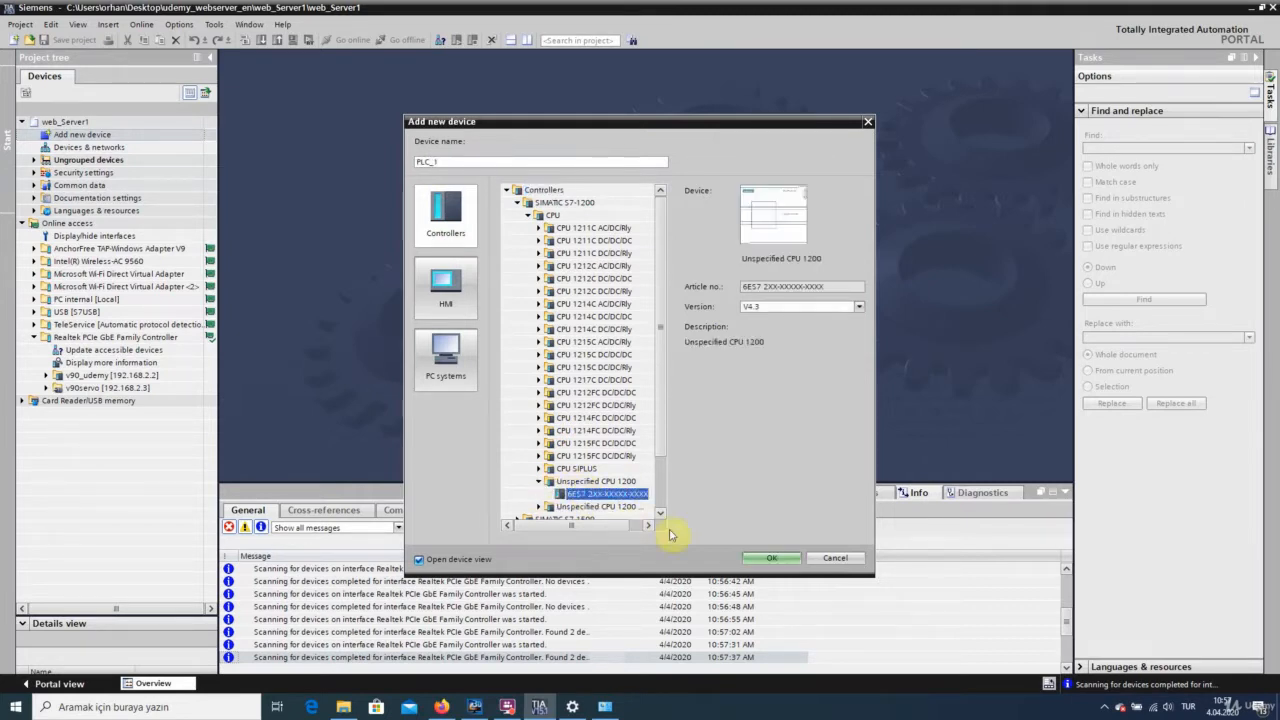
left_click(758, 560)
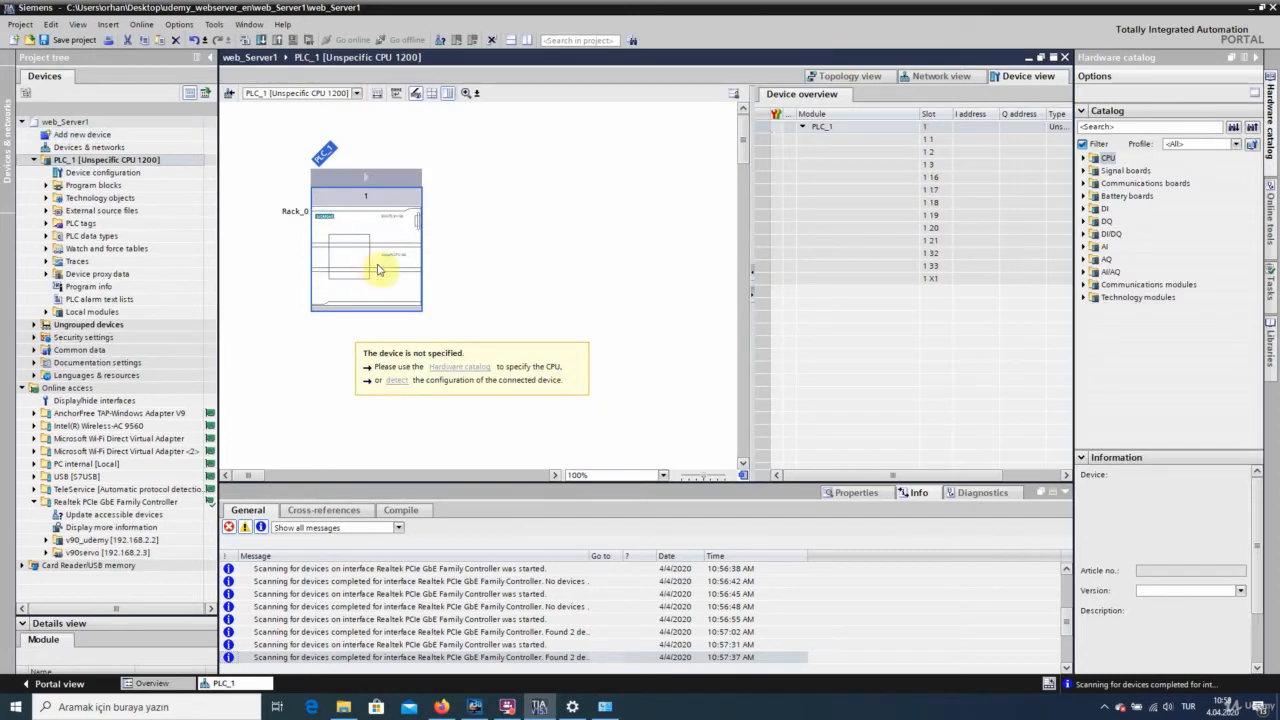
- Search for the connected PLC over the PN/IE interface and detect the hardware configuration of v90_udemy for PLC_1
left_click(398, 380)
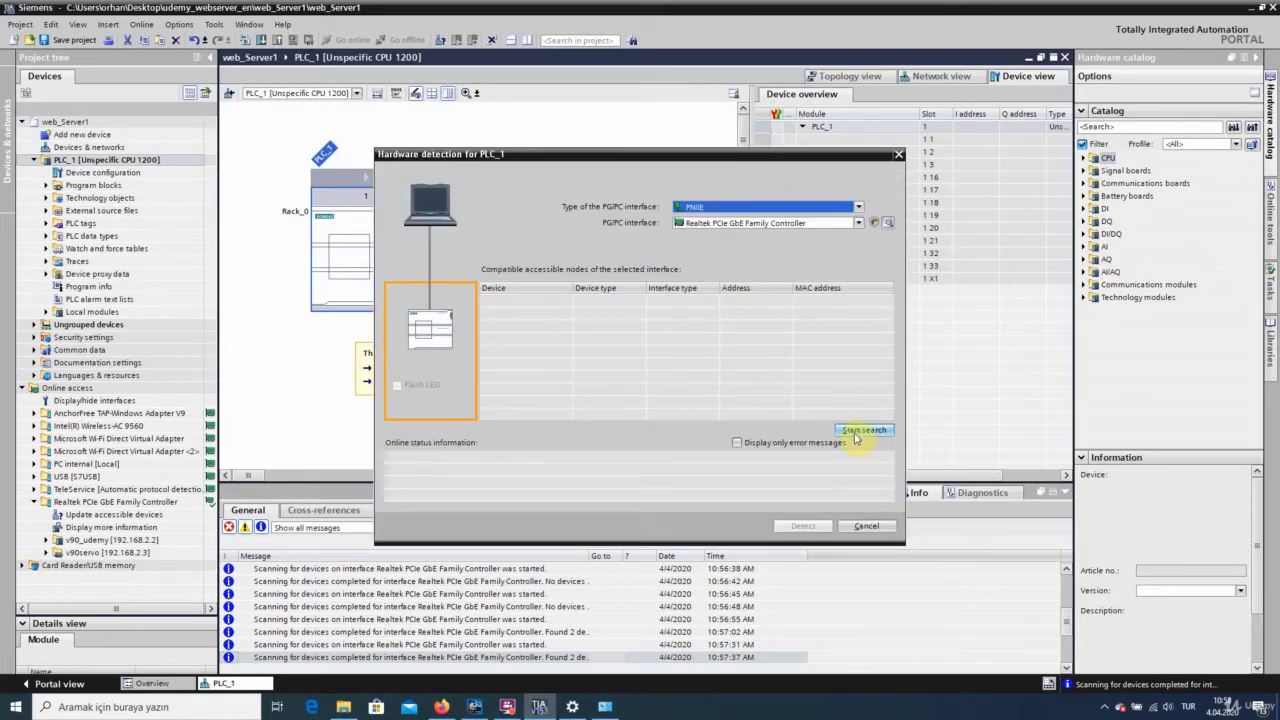
left_click(849, 432)
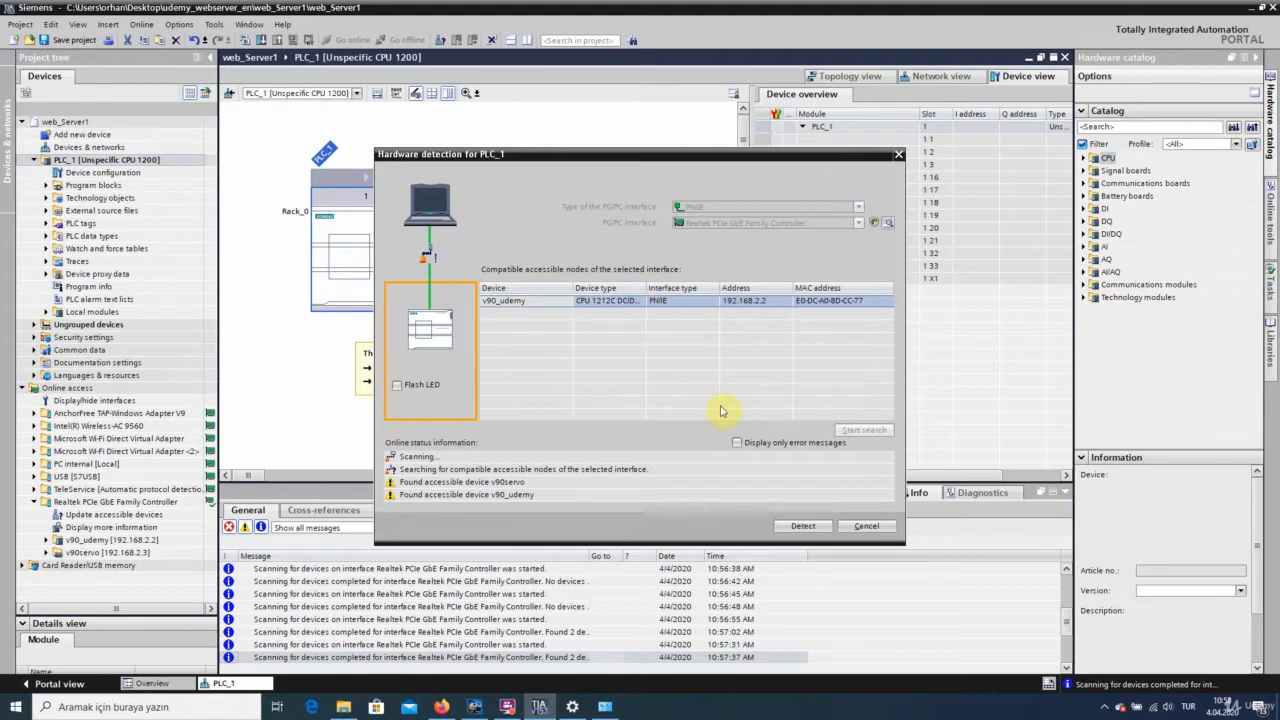
left_click(785, 525)
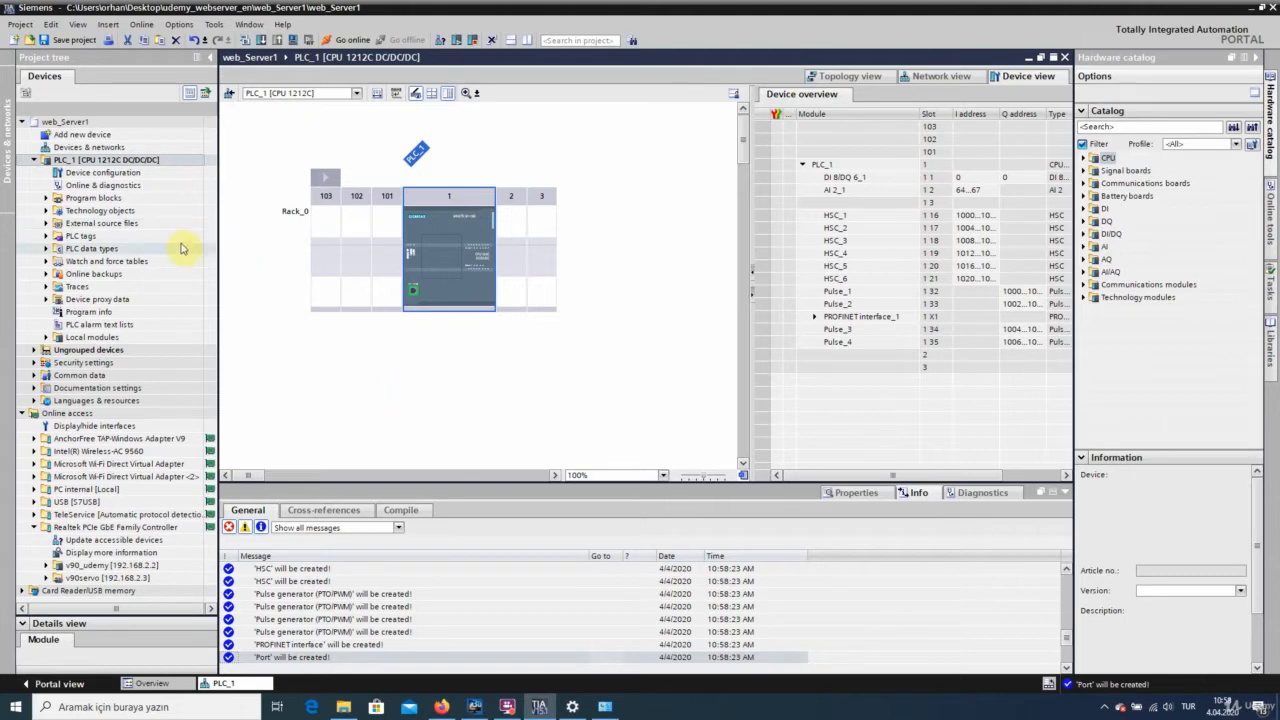
right_click(154, 161)
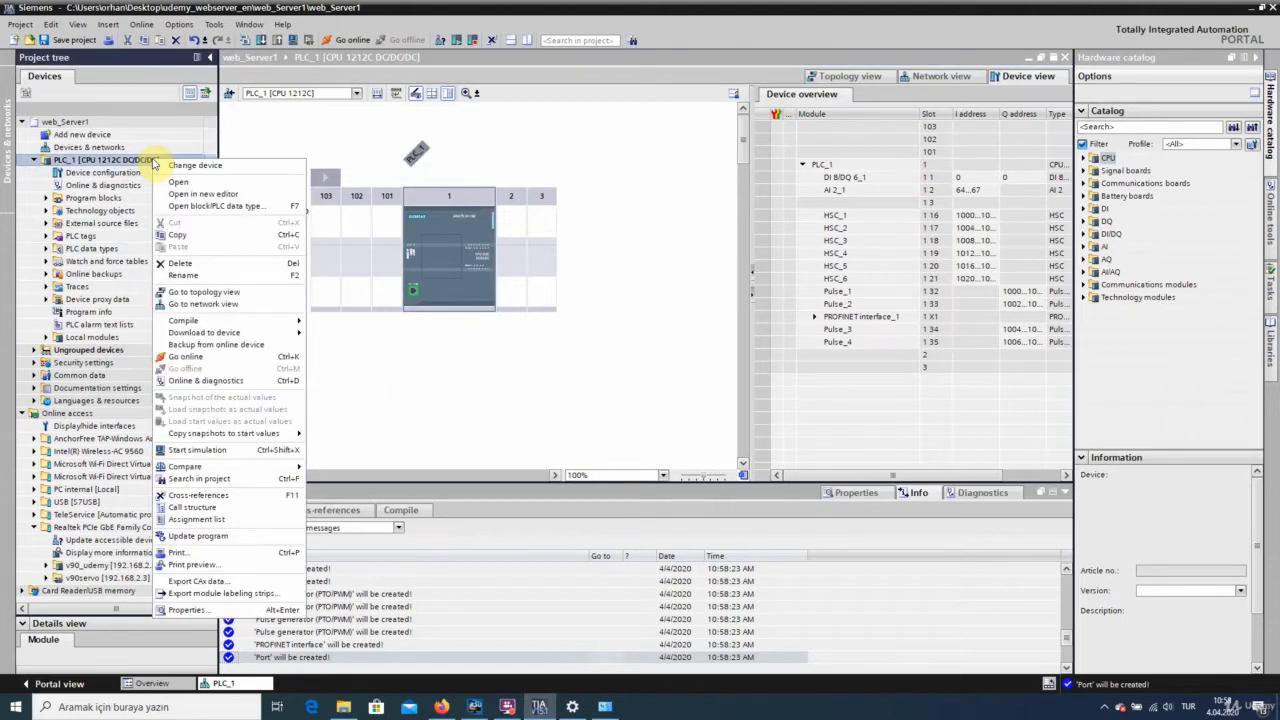
left_click(197, 612)
left_click(364, 408)
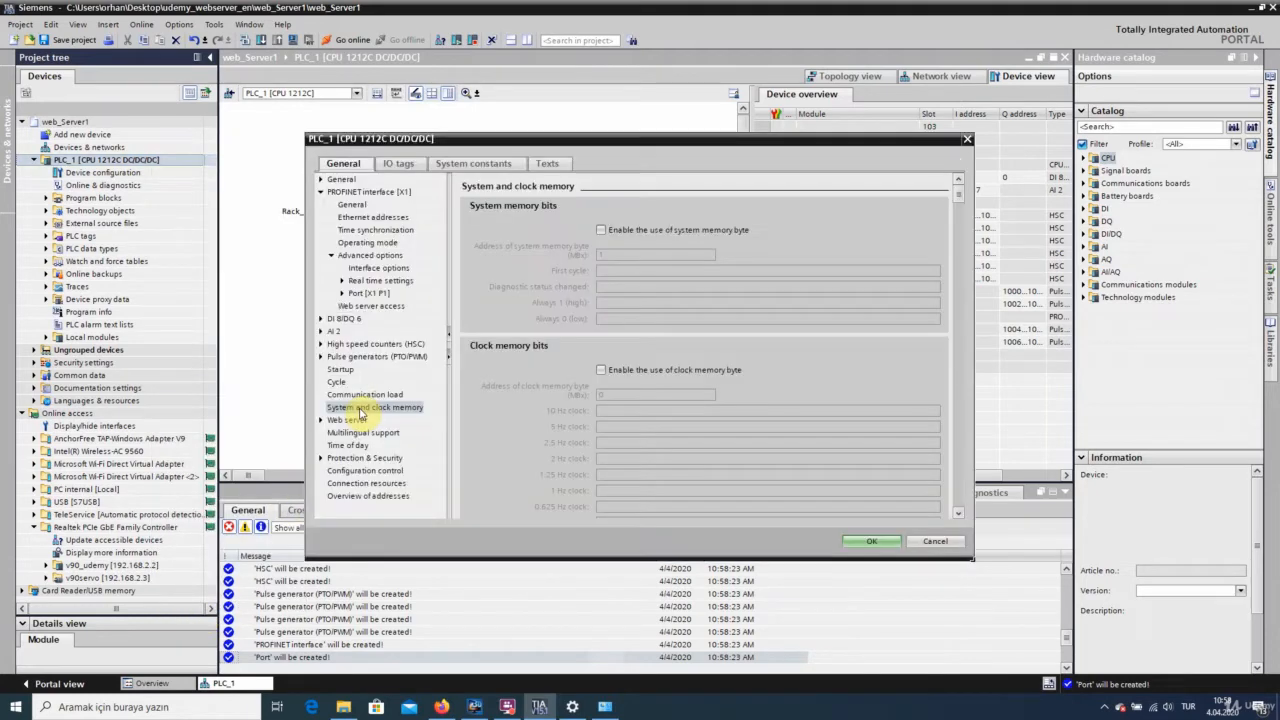
left_click(966, 139)
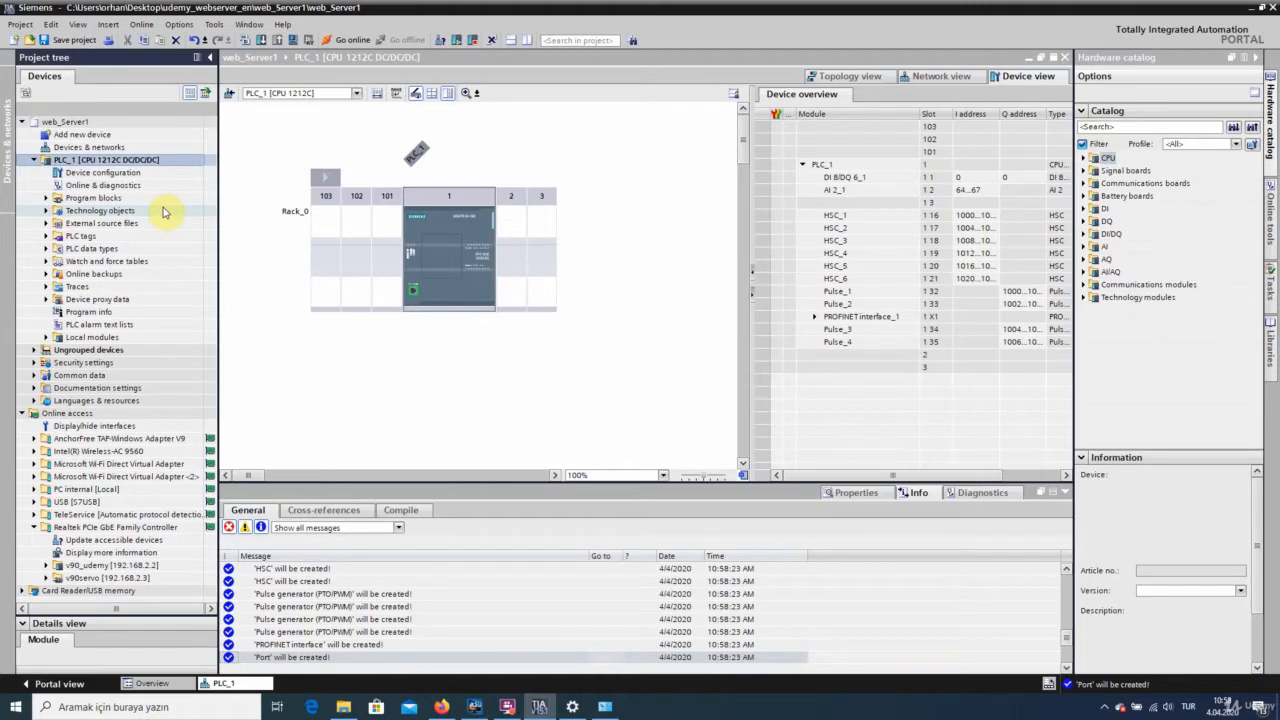
- Open the properties of PLC_1 and move and enlarge the properties window
right_click(127, 162)
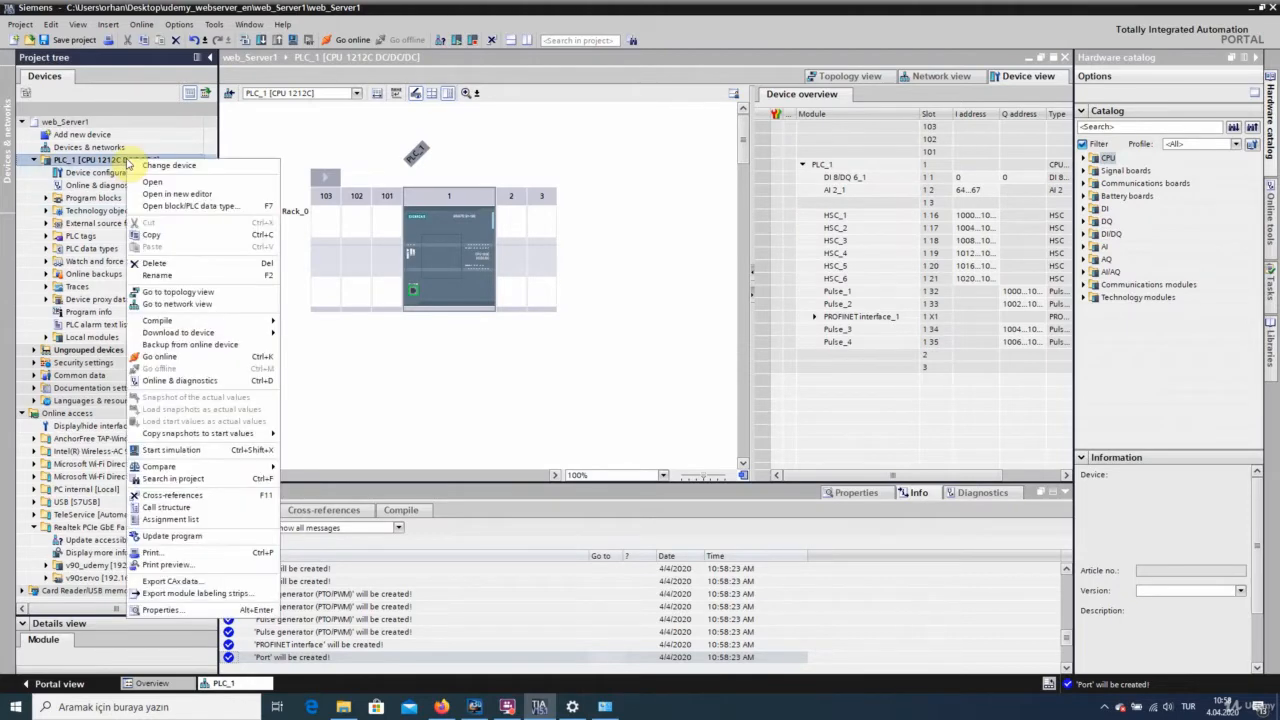
left_click(165, 609)
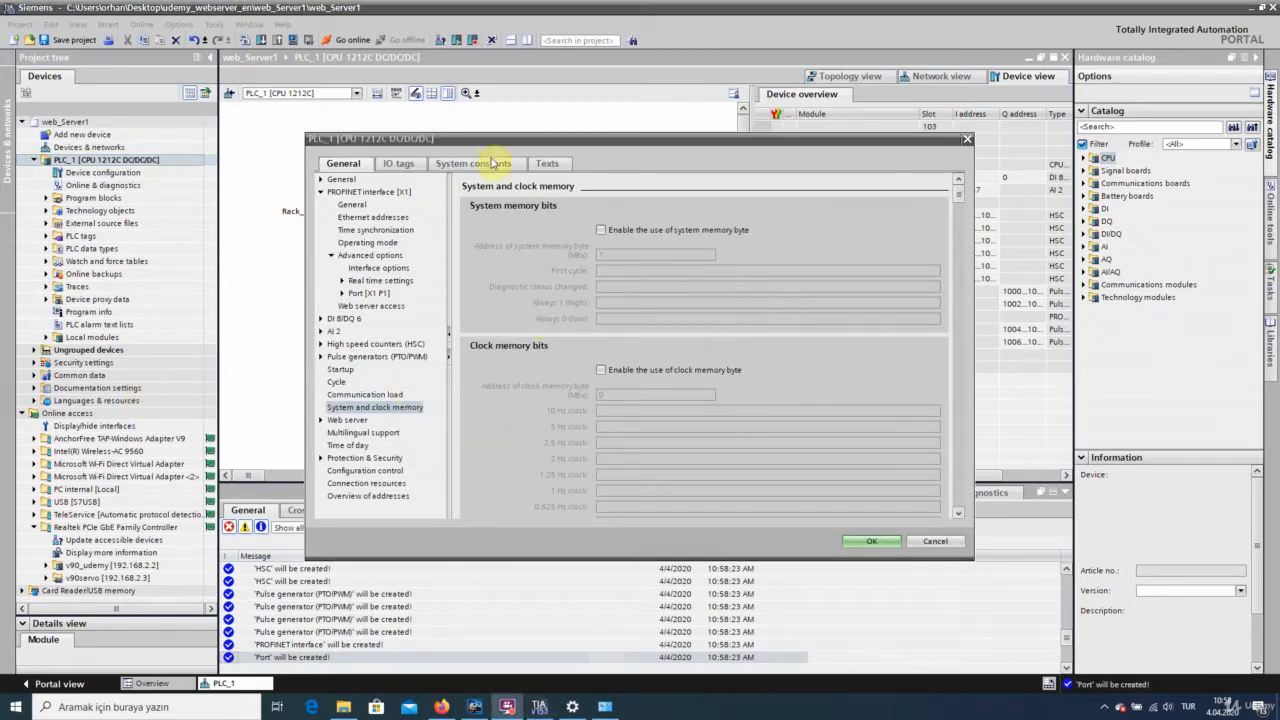
left_click_drag(491, 148, 404, 103)
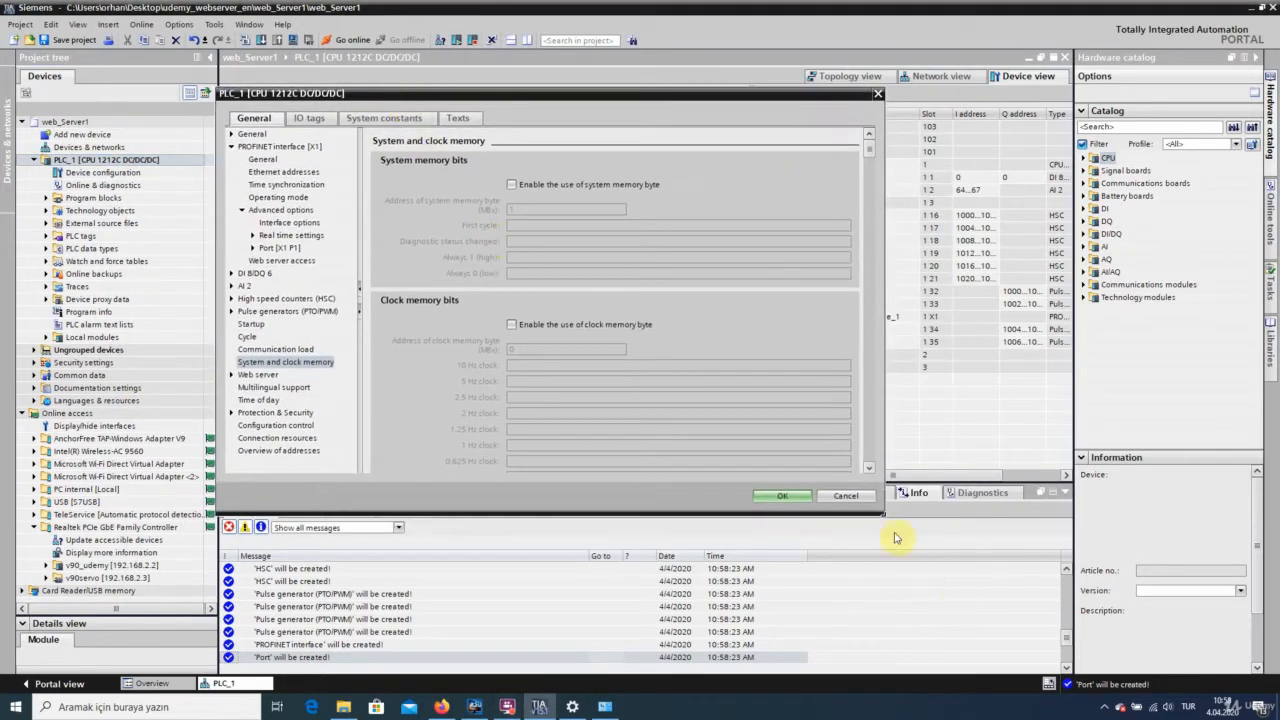
left_click_drag(886, 516, 957, 606)
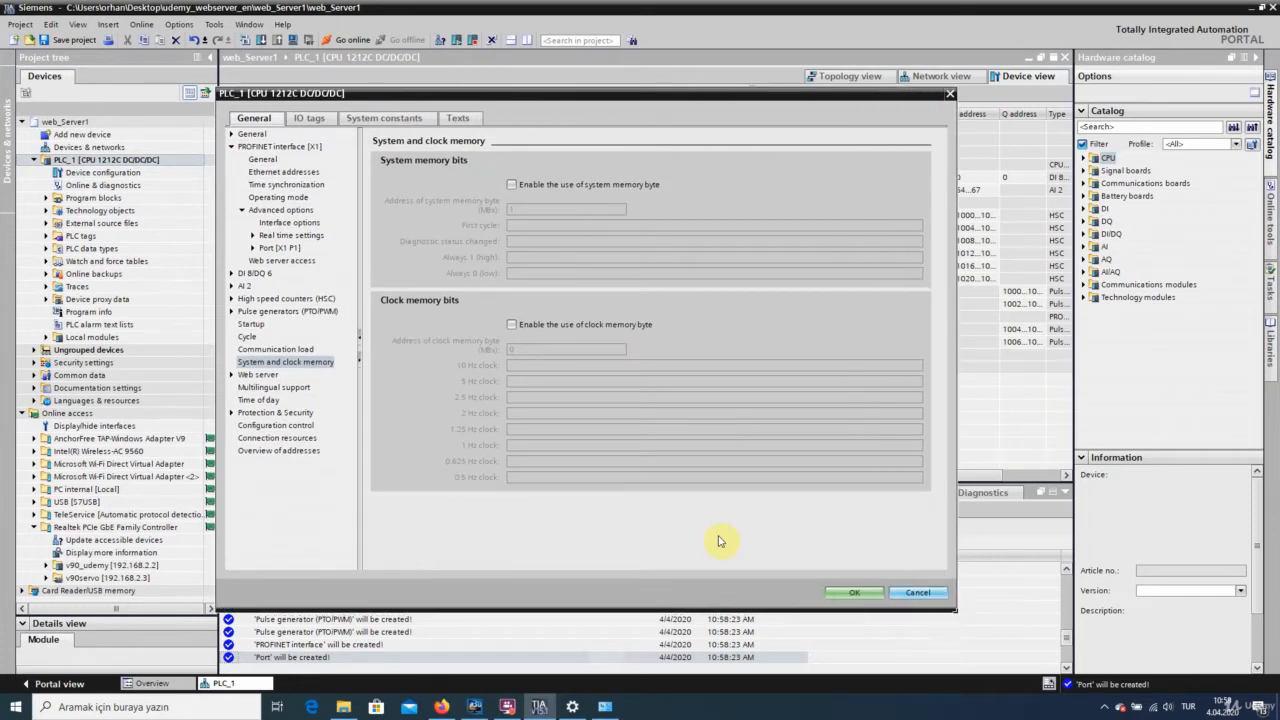
- Activate the web server on all modules of the PLC, with access permitted only through HTTPS
left_click(259, 376)
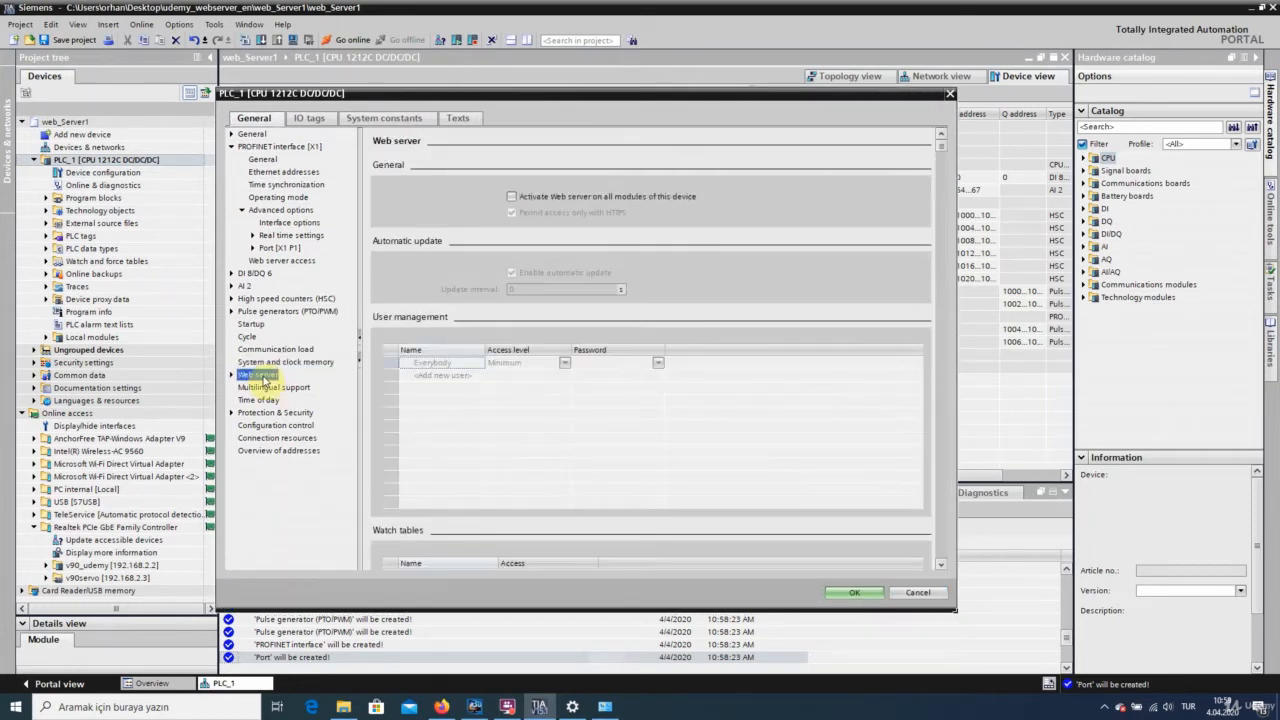
left_click(232, 375)
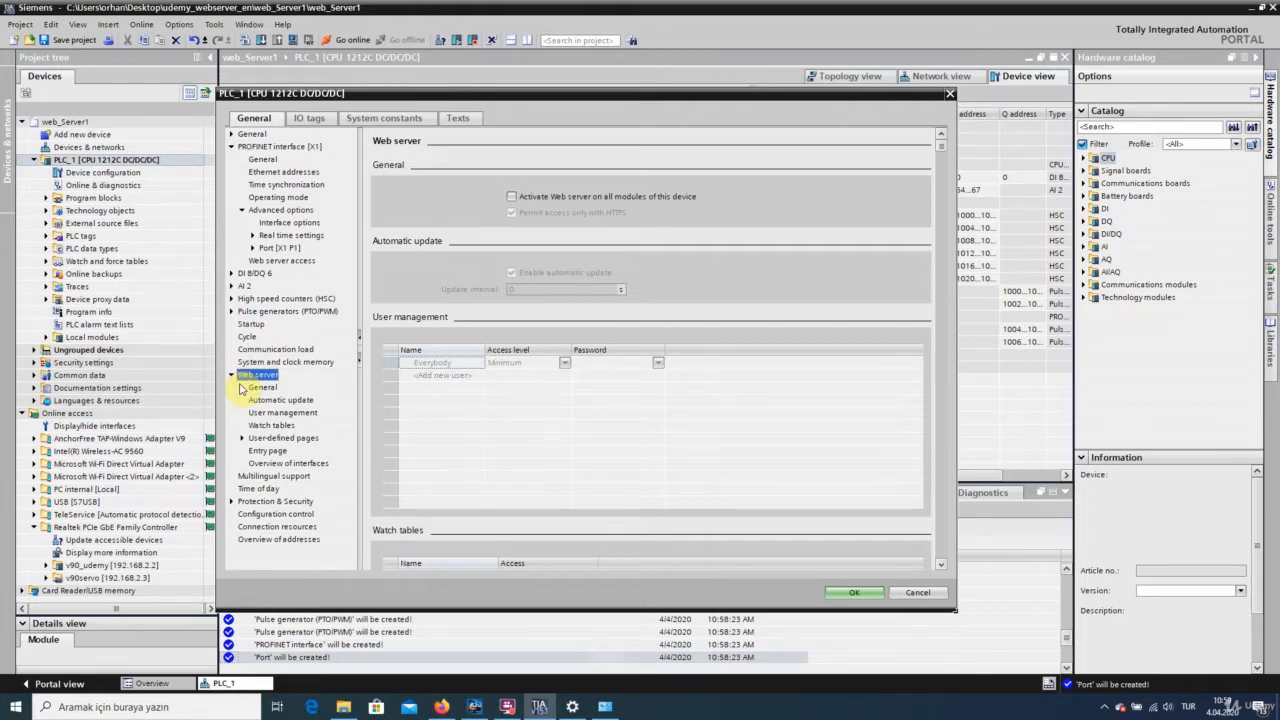
left_click(511, 199)
left_click(718, 393)
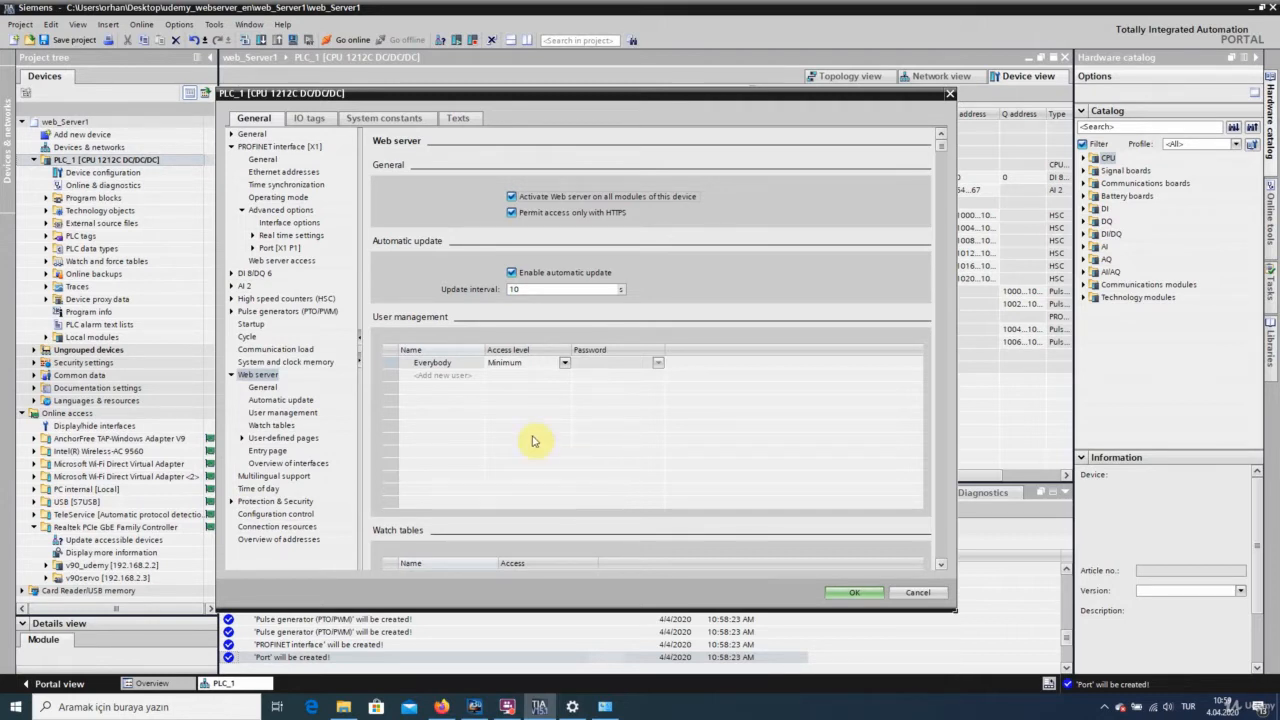
left_click(512, 214)
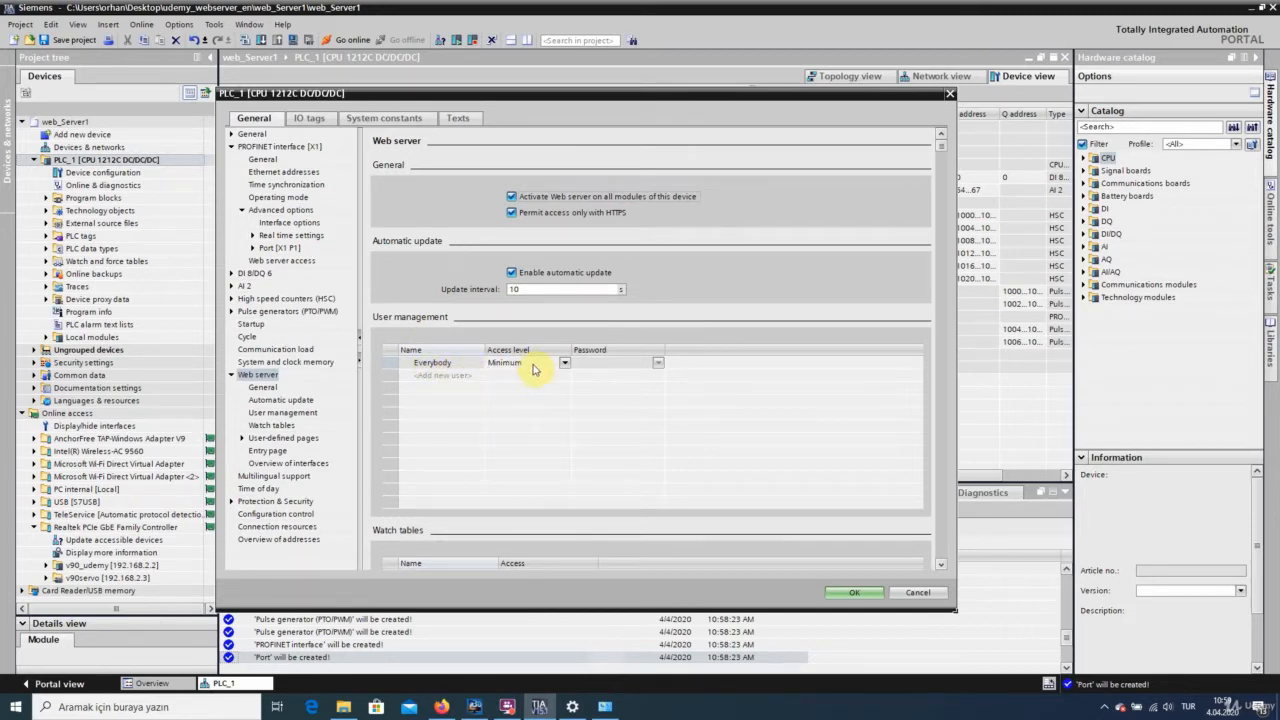
- Add a new user named admin to the web server's user management
left_click(440, 378)
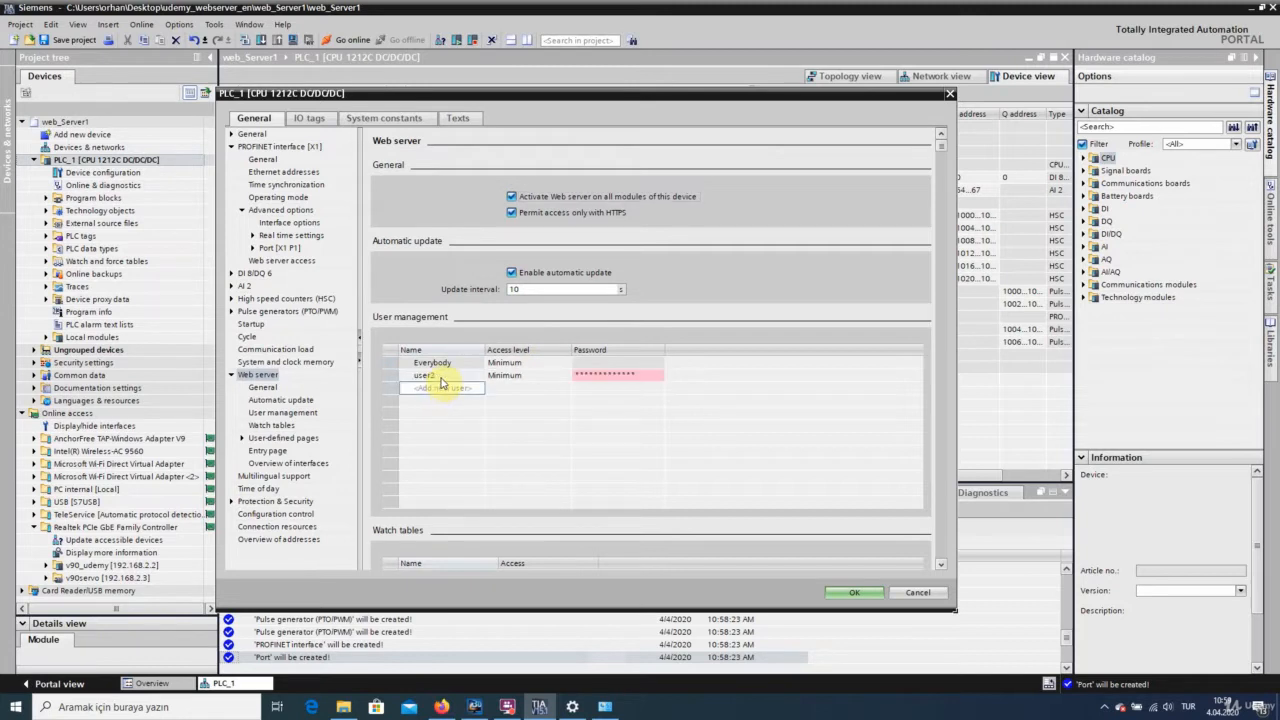
left_click(441, 379)
type("admin")
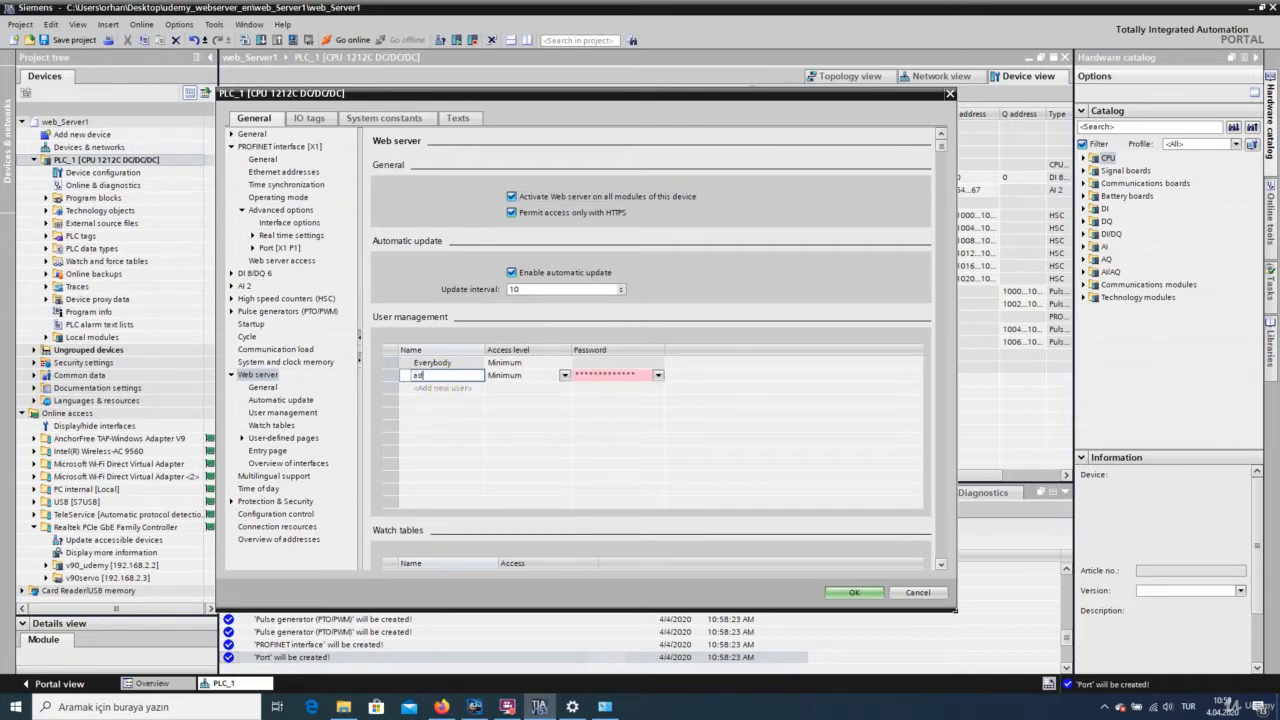
- Grant the admin user every available authorization, from querying diagnostics to restoring the PLC by a backup file
left_click(514, 380)
left_click(543, 384)
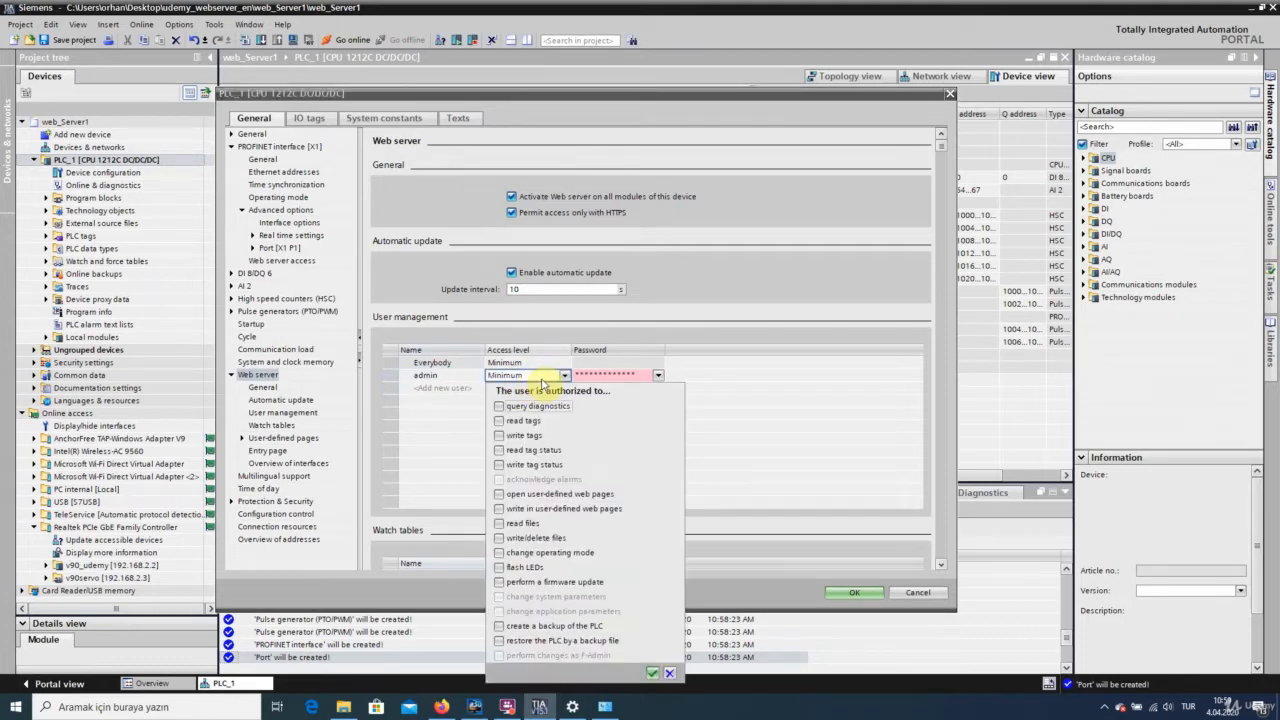
left_click(500, 407)
left_click(500, 421)
left_click(500, 435)
left_click(500, 465)
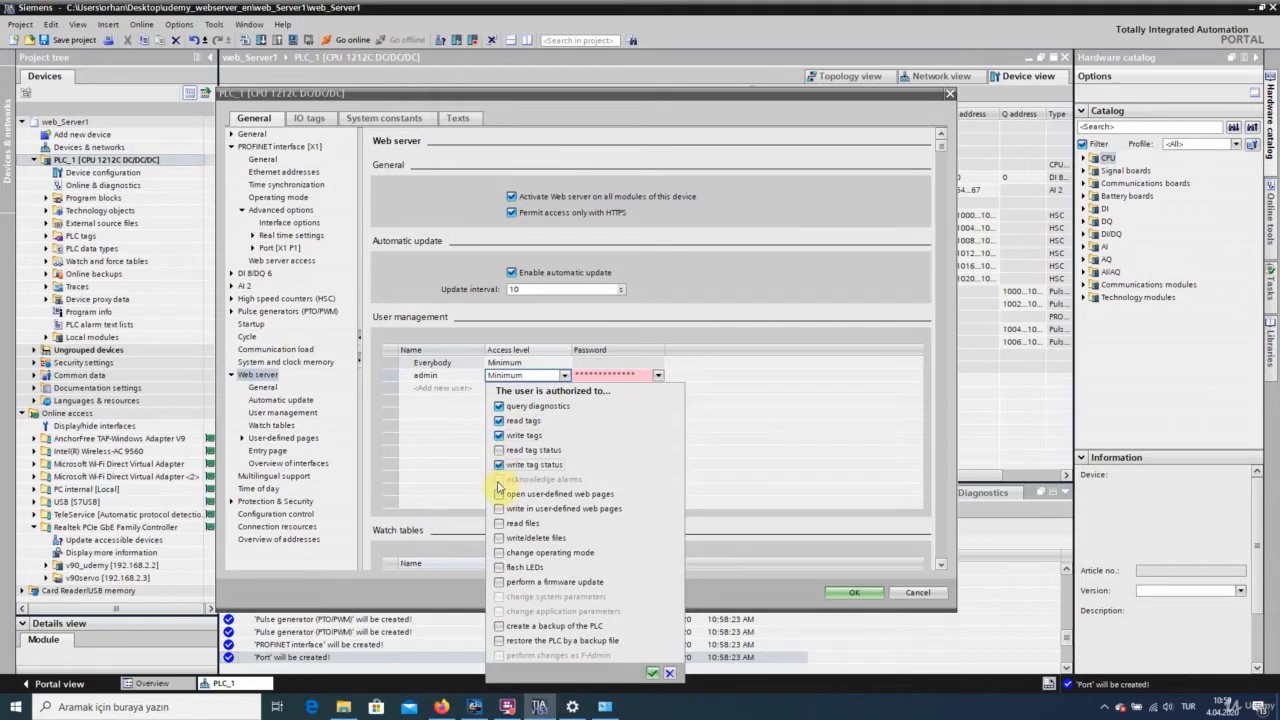
left_click(500, 450)
left_click(500, 494)
left_click(500, 523)
left_click(499, 553)
left_click(499, 567)
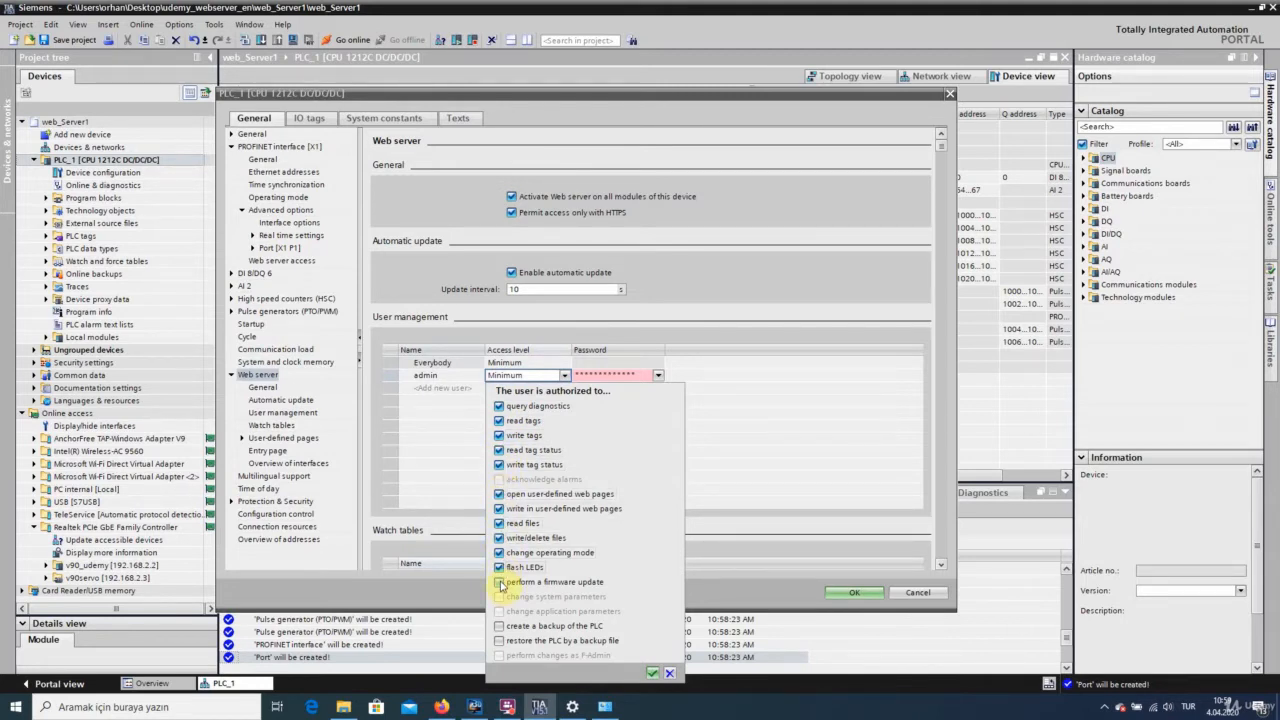
left_click(499, 582)
left_click(499, 626)
left_click(499, 641)
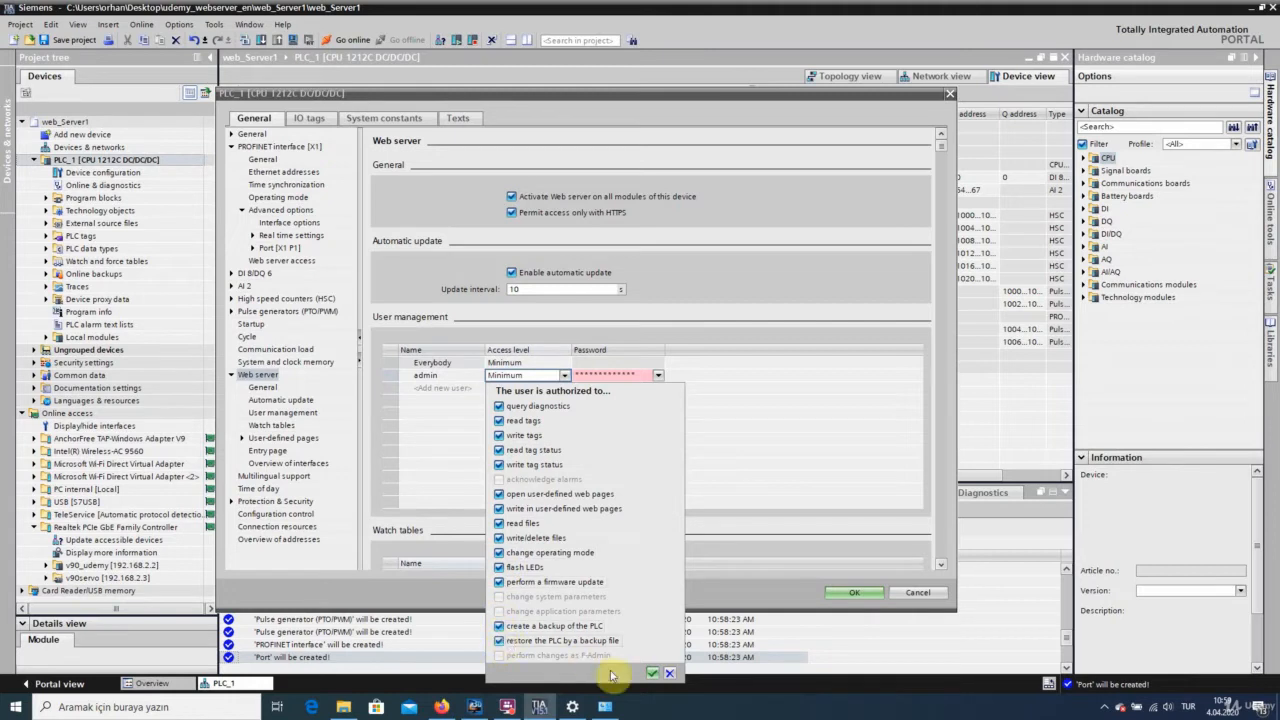
left_click(651, 673)
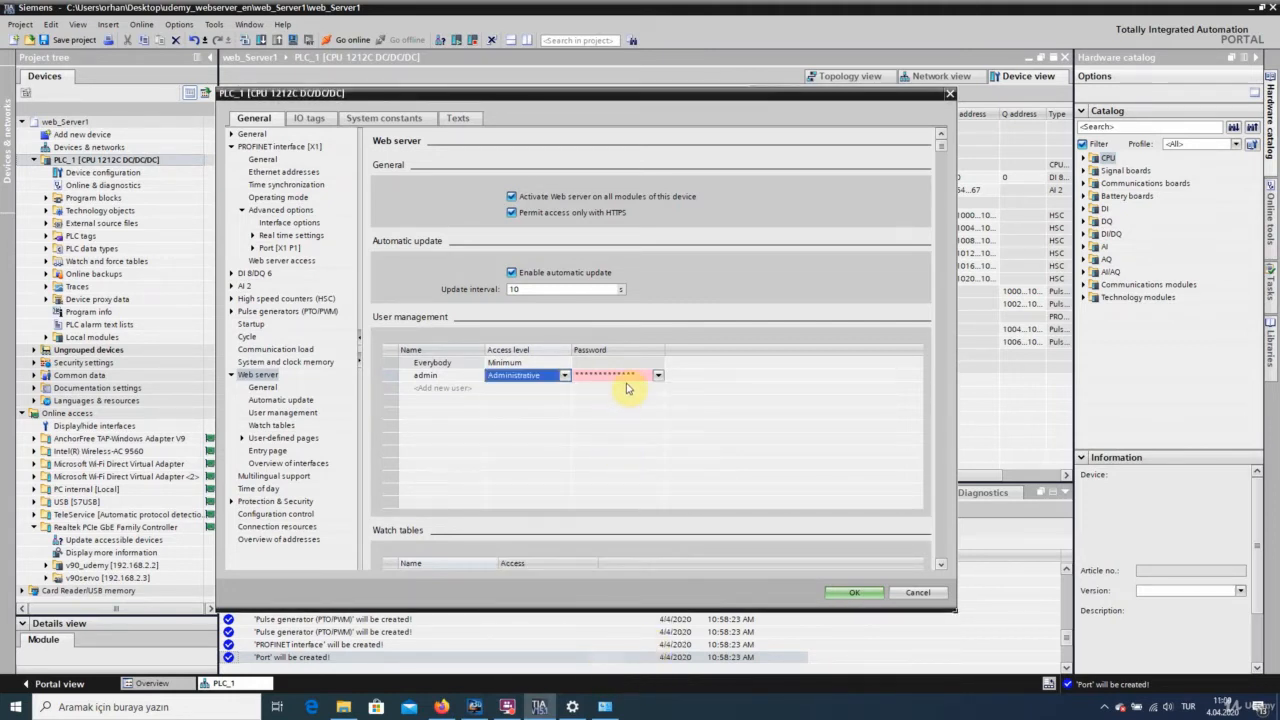
- Enter and confirm the web server password for the admin user
left_click(629, 387)
left_click(637, 376)
left_click(659, 376)
left_click(659, 376)
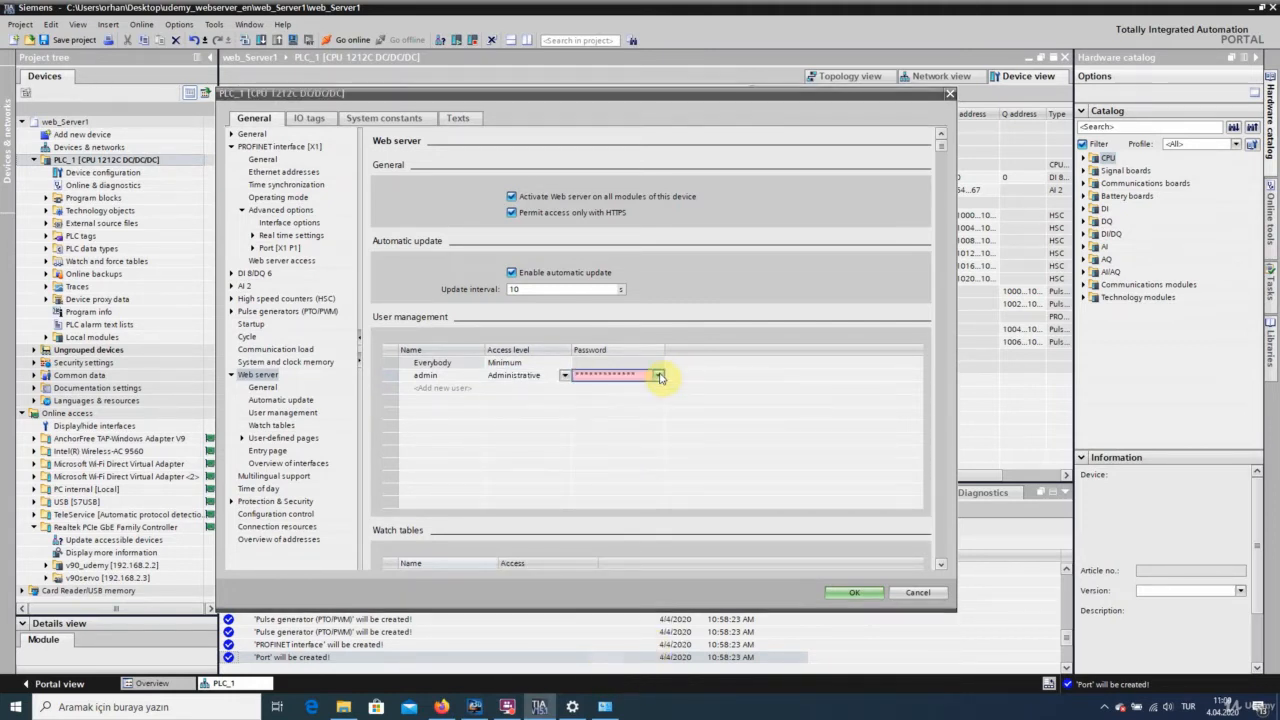
left_click(605, 389)
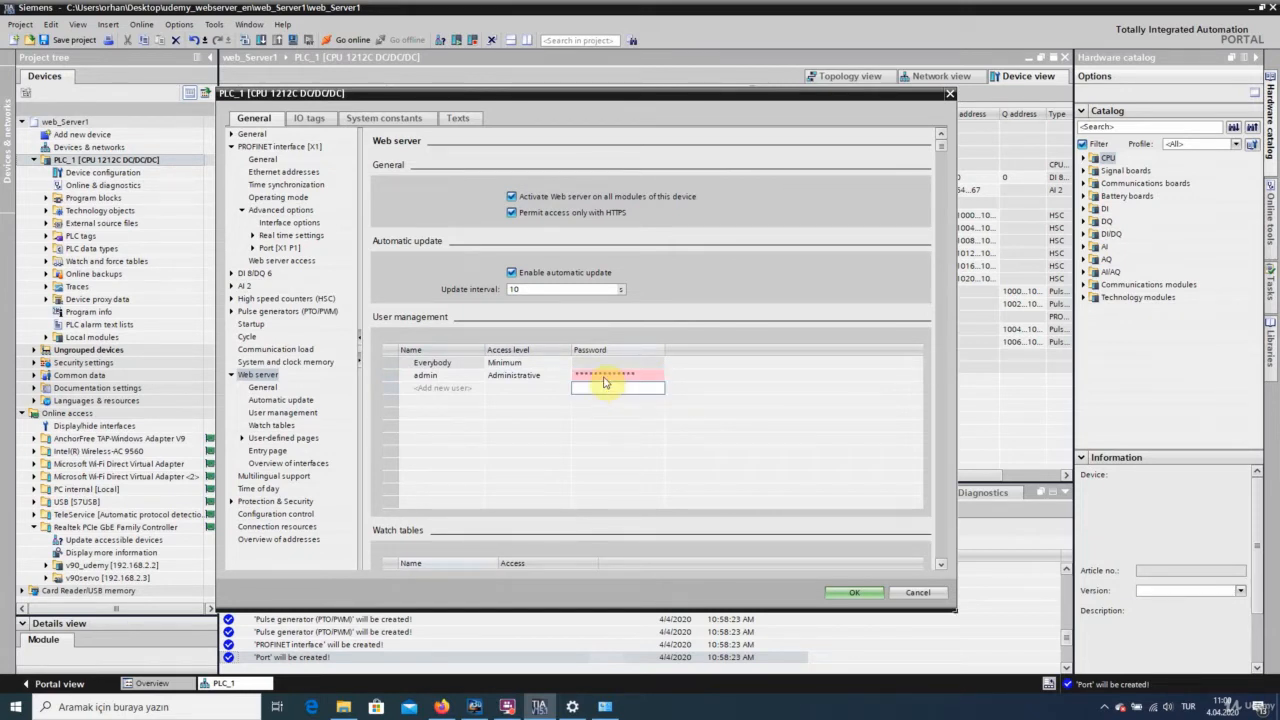
left_click(605, 378)
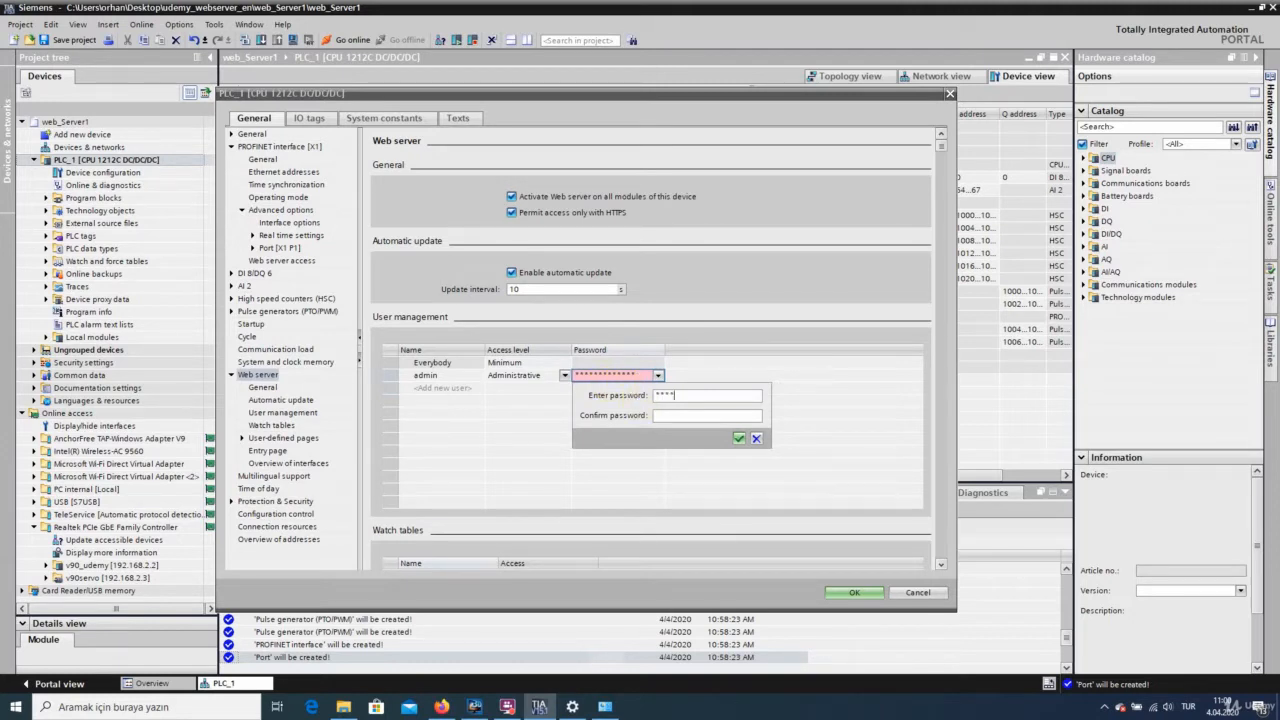
left_click(678, 416)
type("**")
left_click(739, 440)
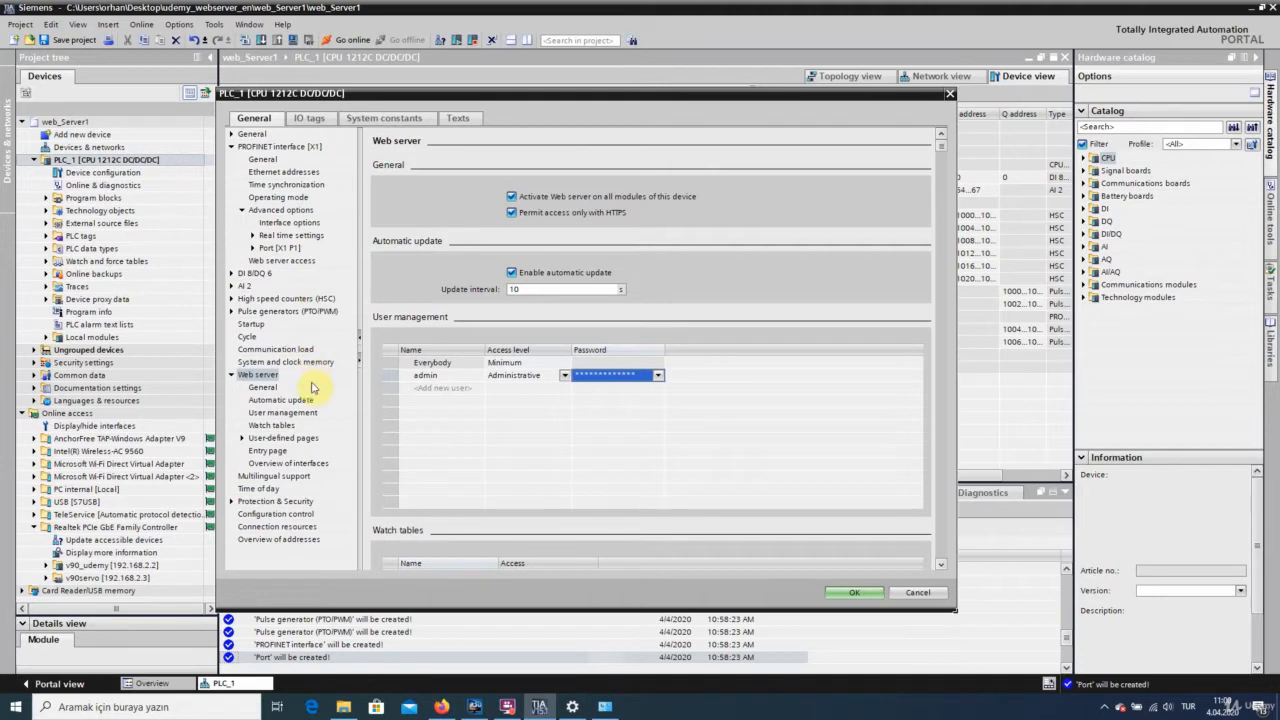
- Review the PLC's protection settings and the web server's general, automatic update, user management, watch table and user-defined page settings
left_click(288, 503)
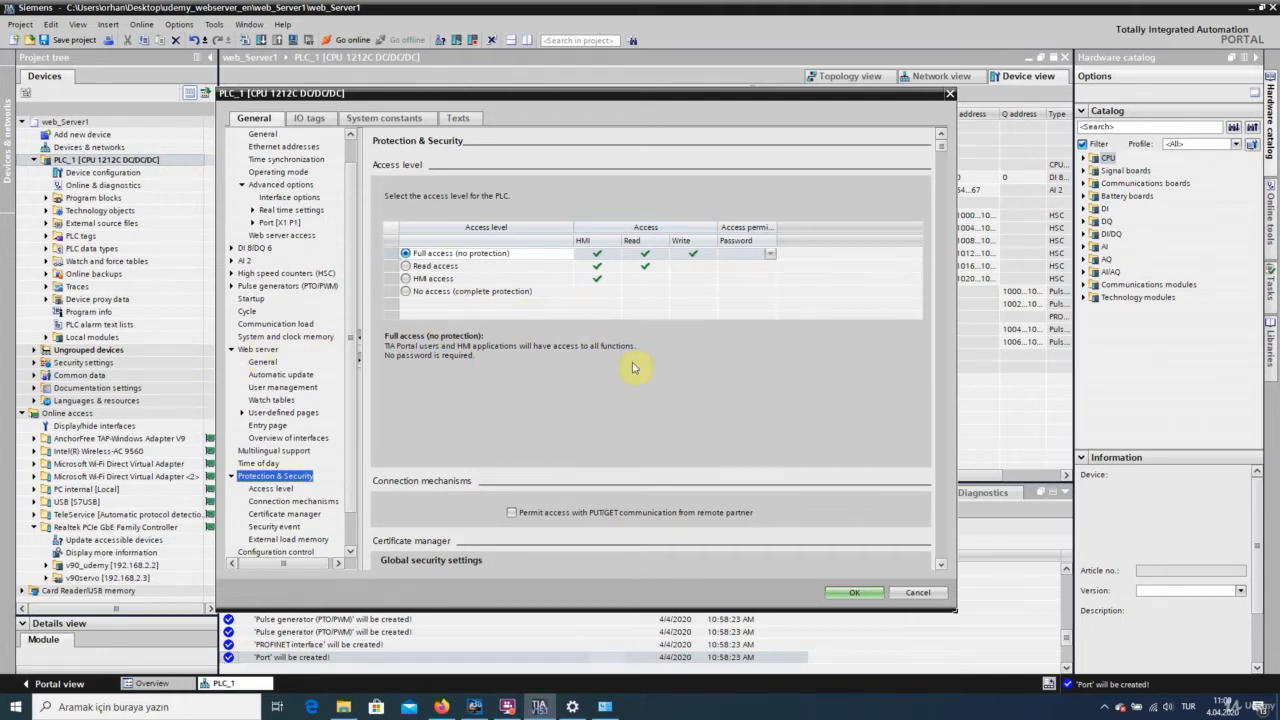
left_click(250, 349)
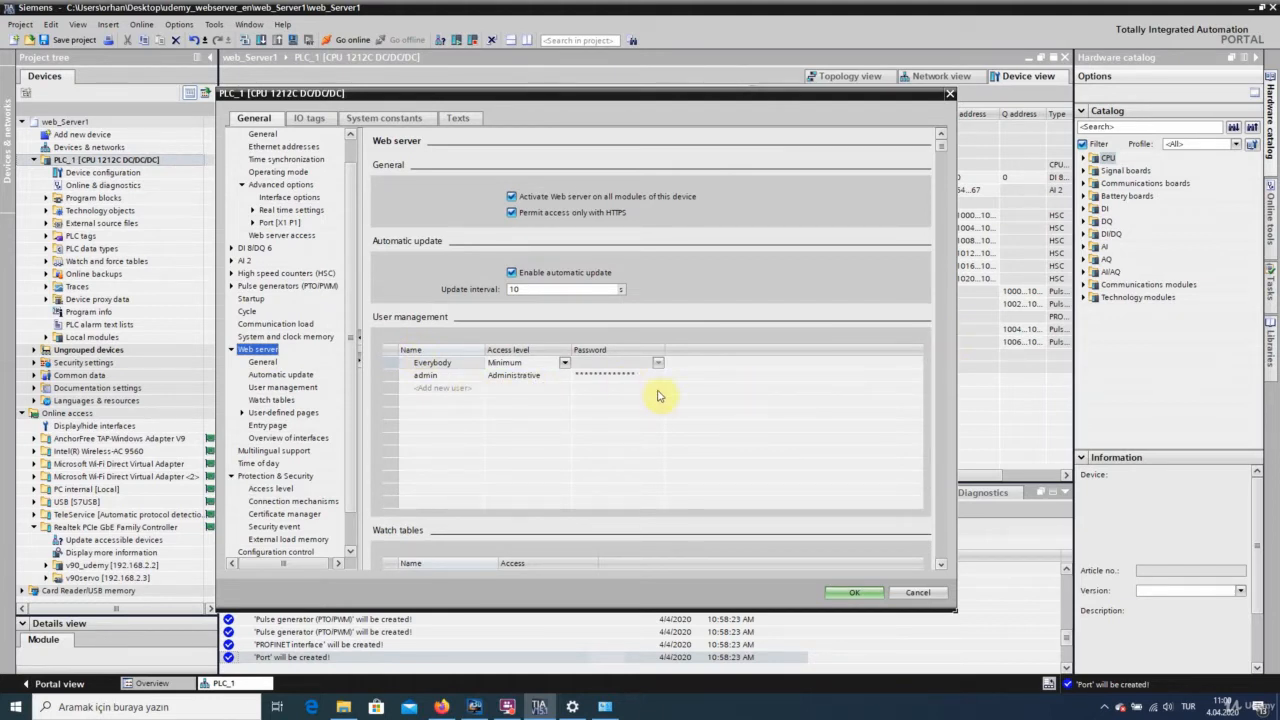
left_click(264, 362)
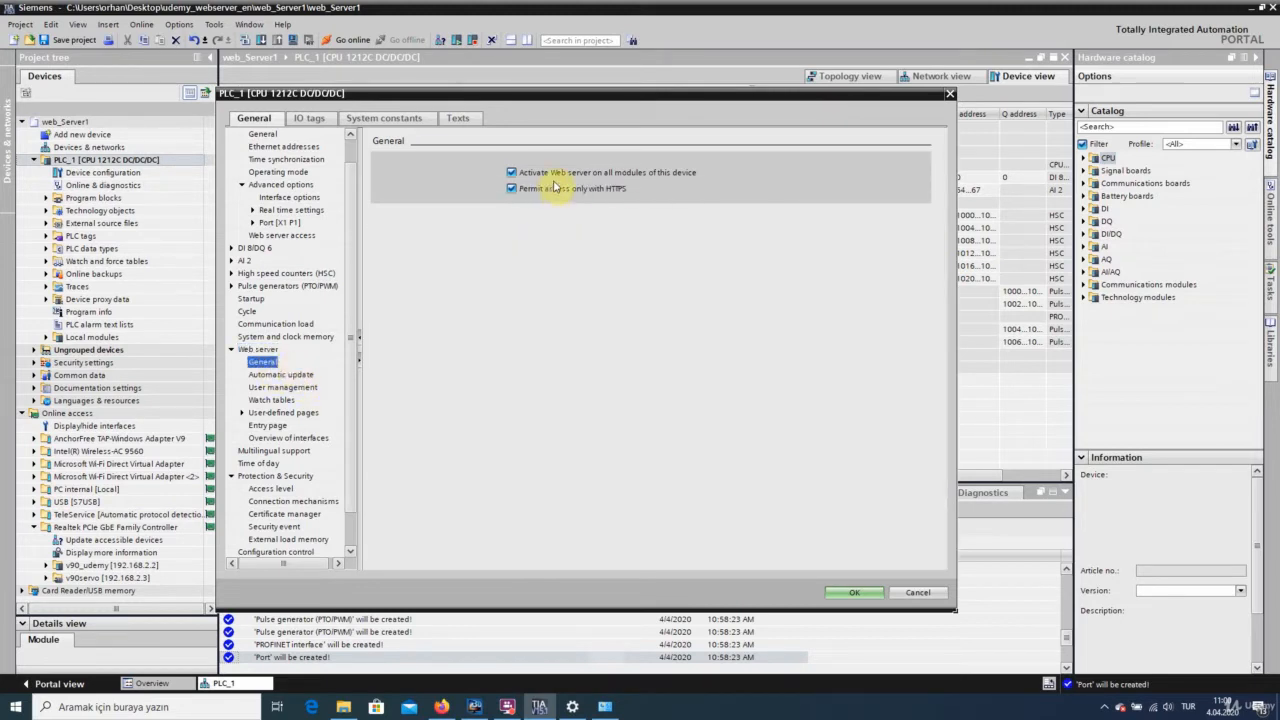
left_click(301, 376)
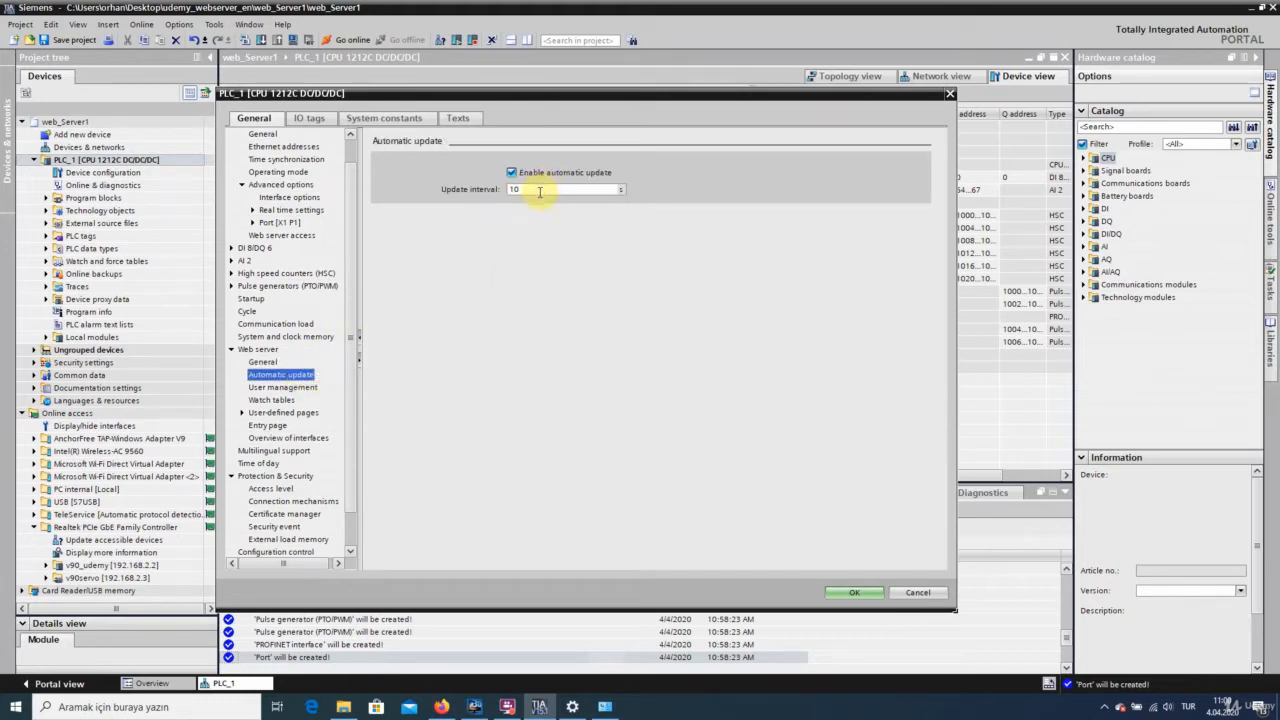
left_click(281, 388)
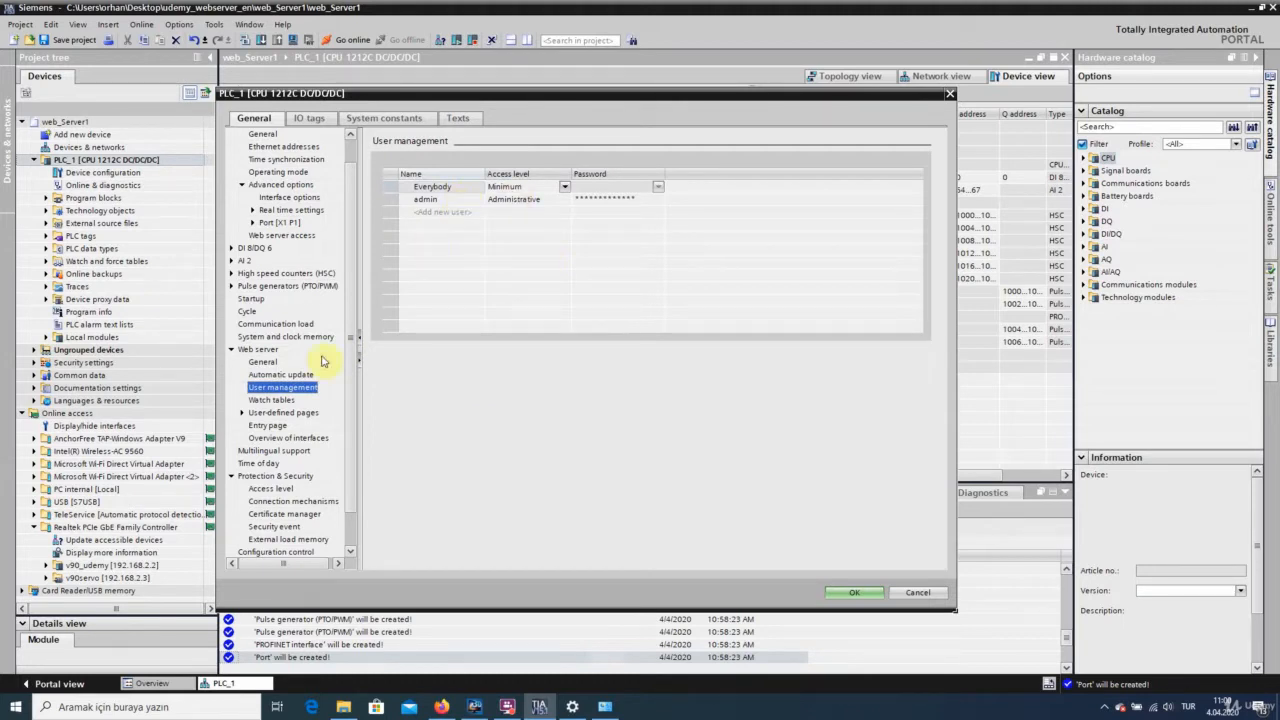
left_click(285, 400)
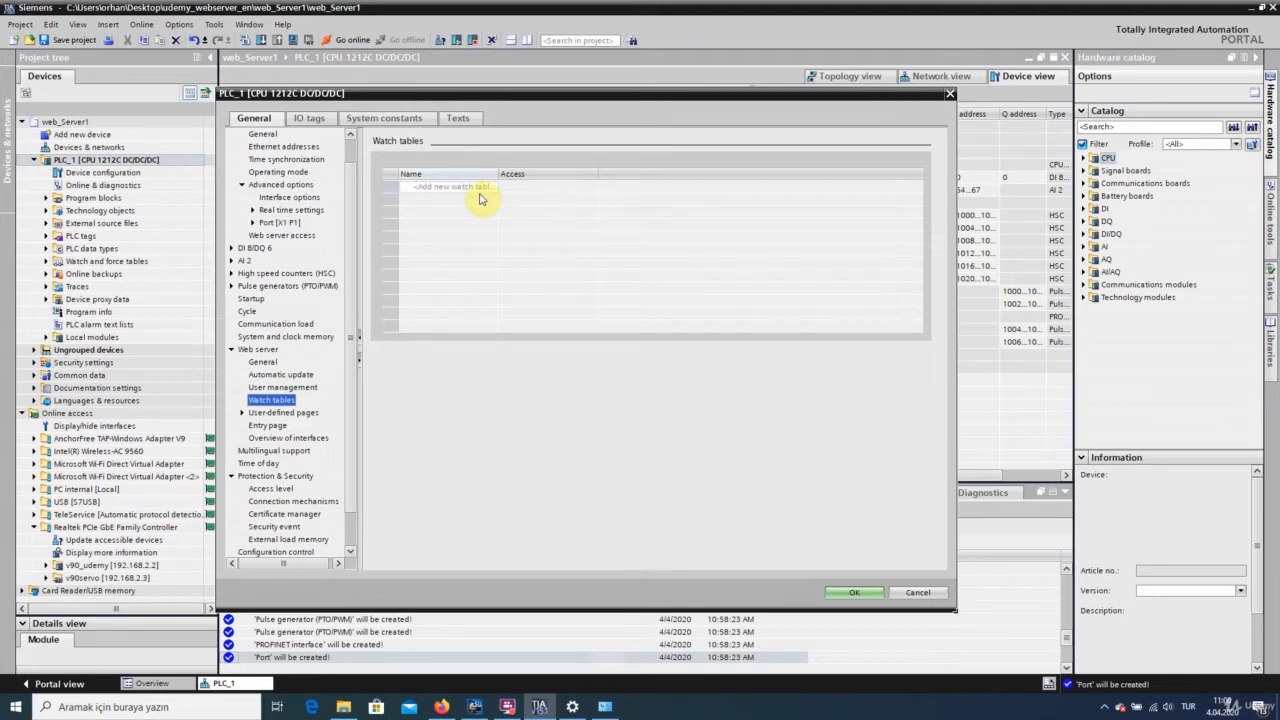
left_click(290, 413)
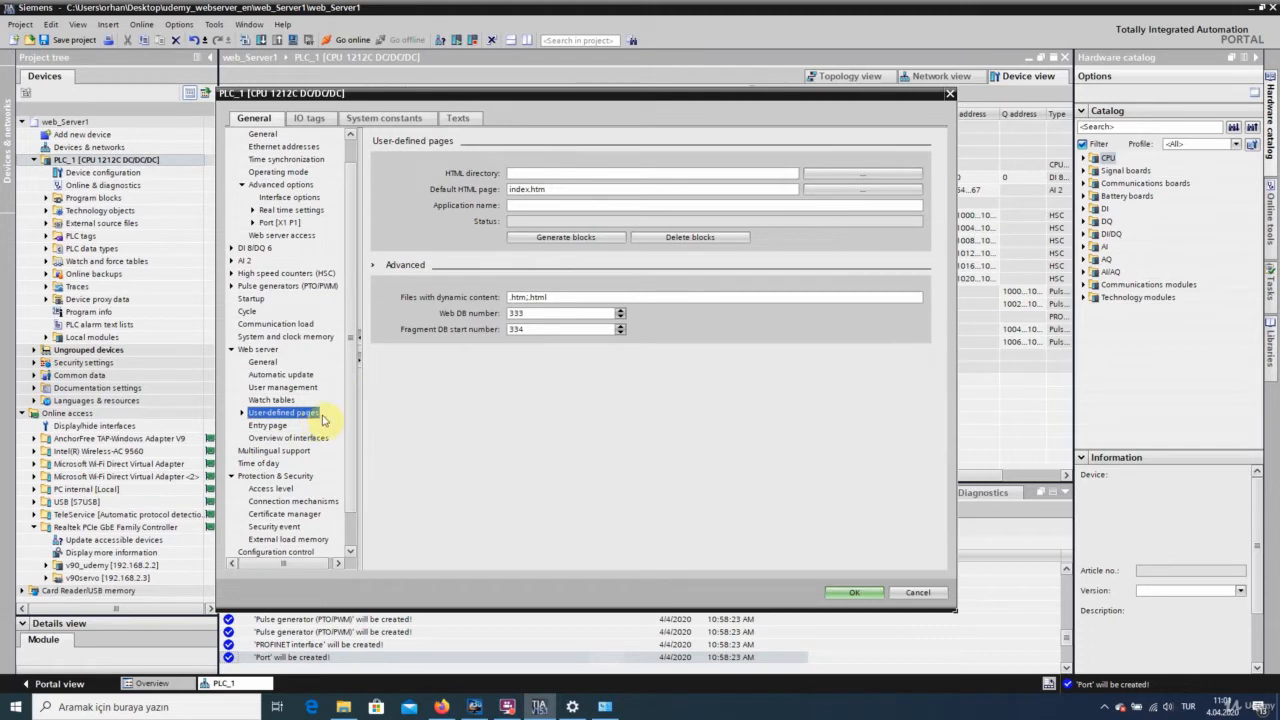
- Keep Intro page as the web server's entry page, check the overview of interfaces, and accept the PLC properties
left_click(280, 426)
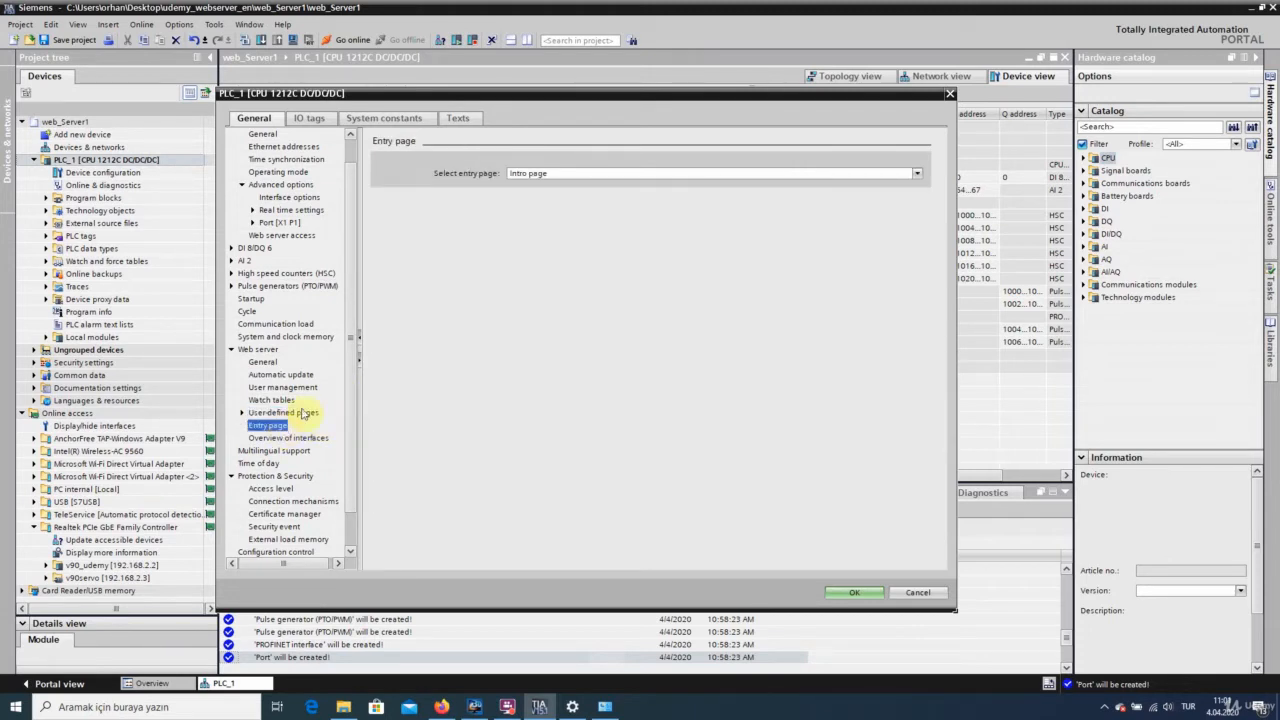
left_click(553, 177)
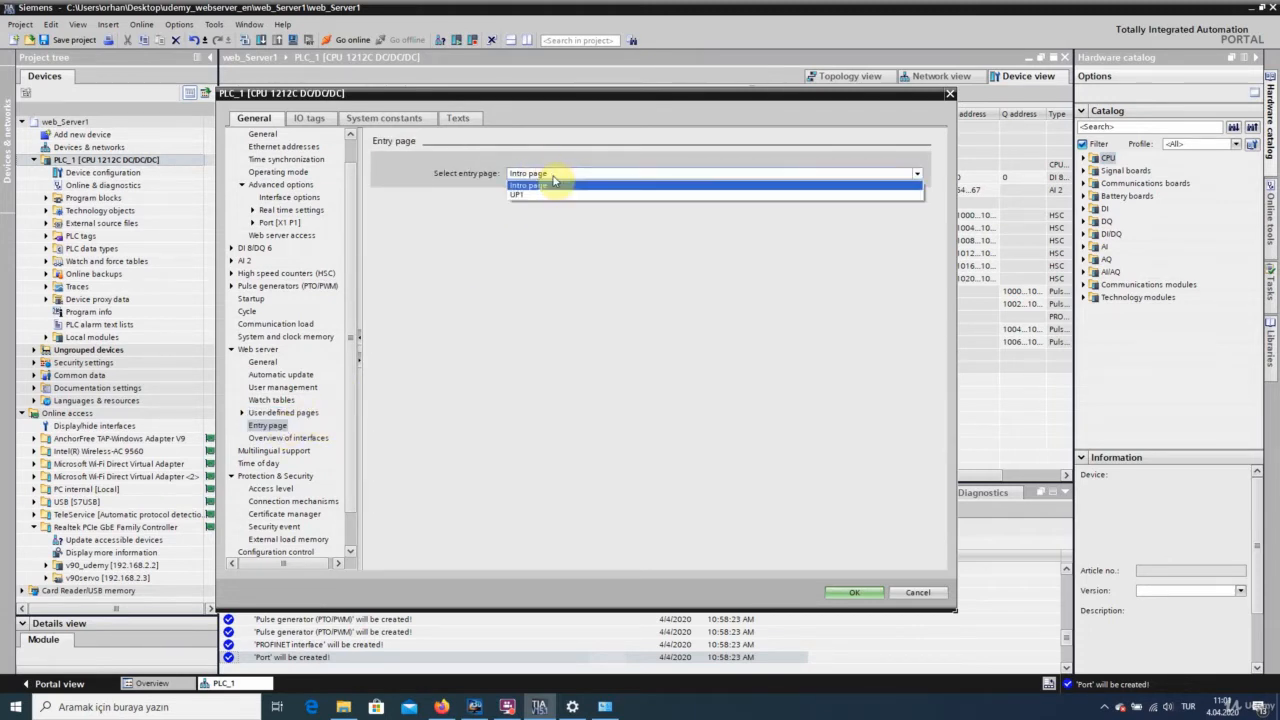
left_click(557, 184)
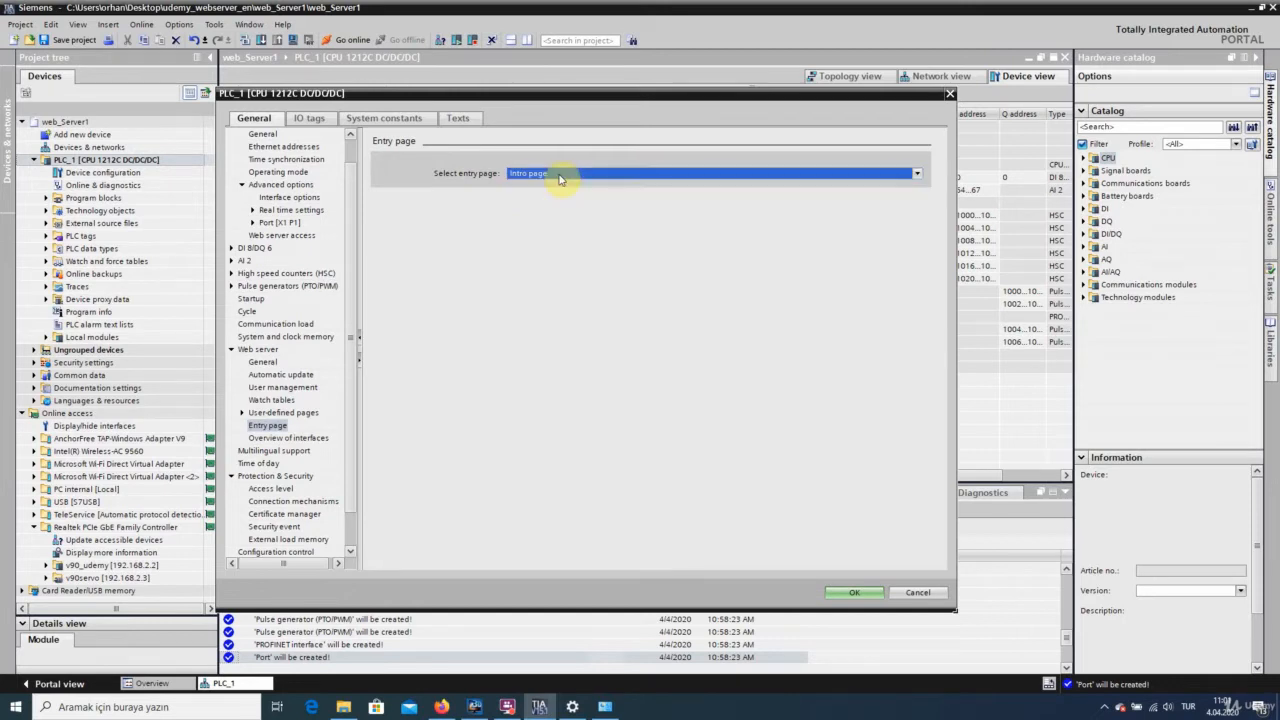
left_click(290, 438)
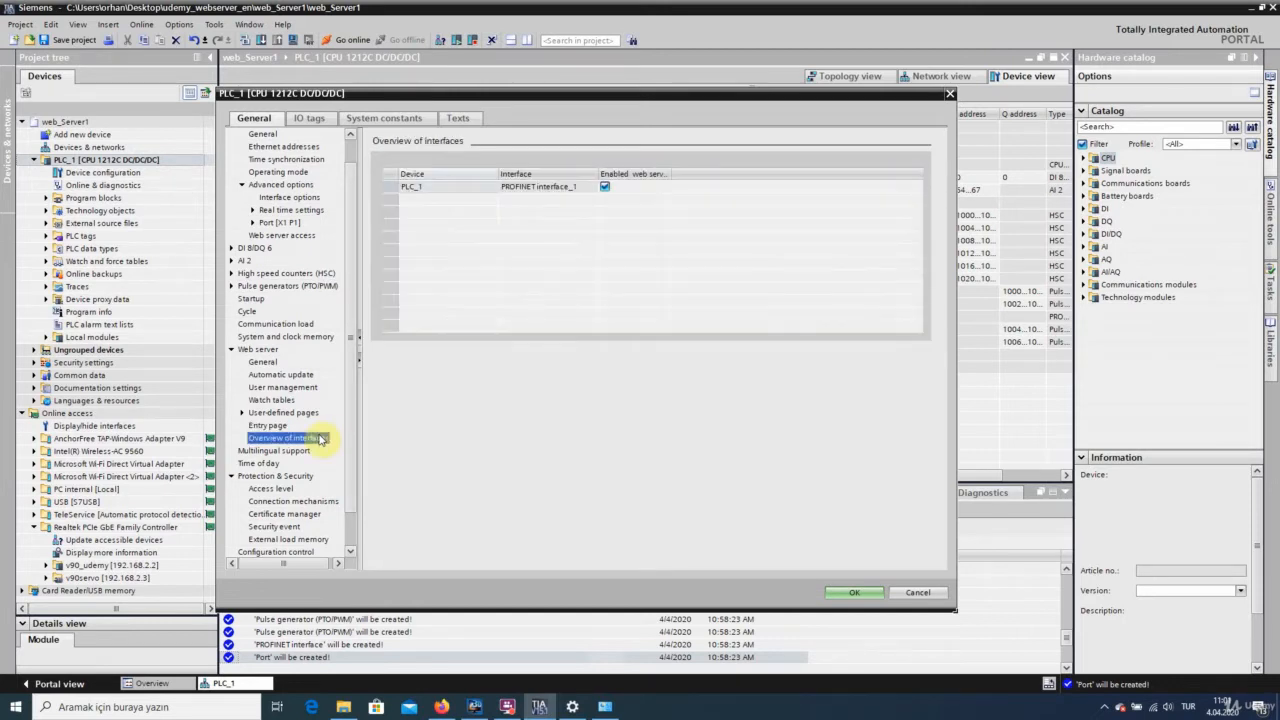
left_click(265, 350)
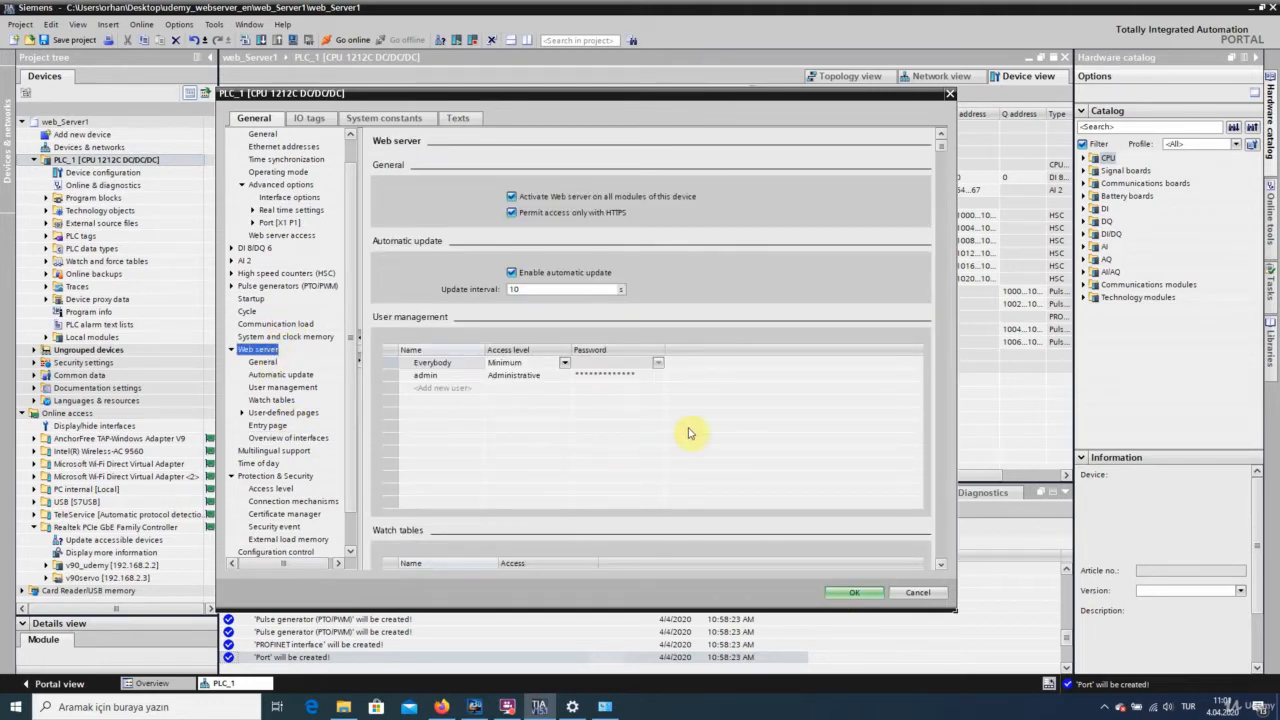
left_click(841, 594)
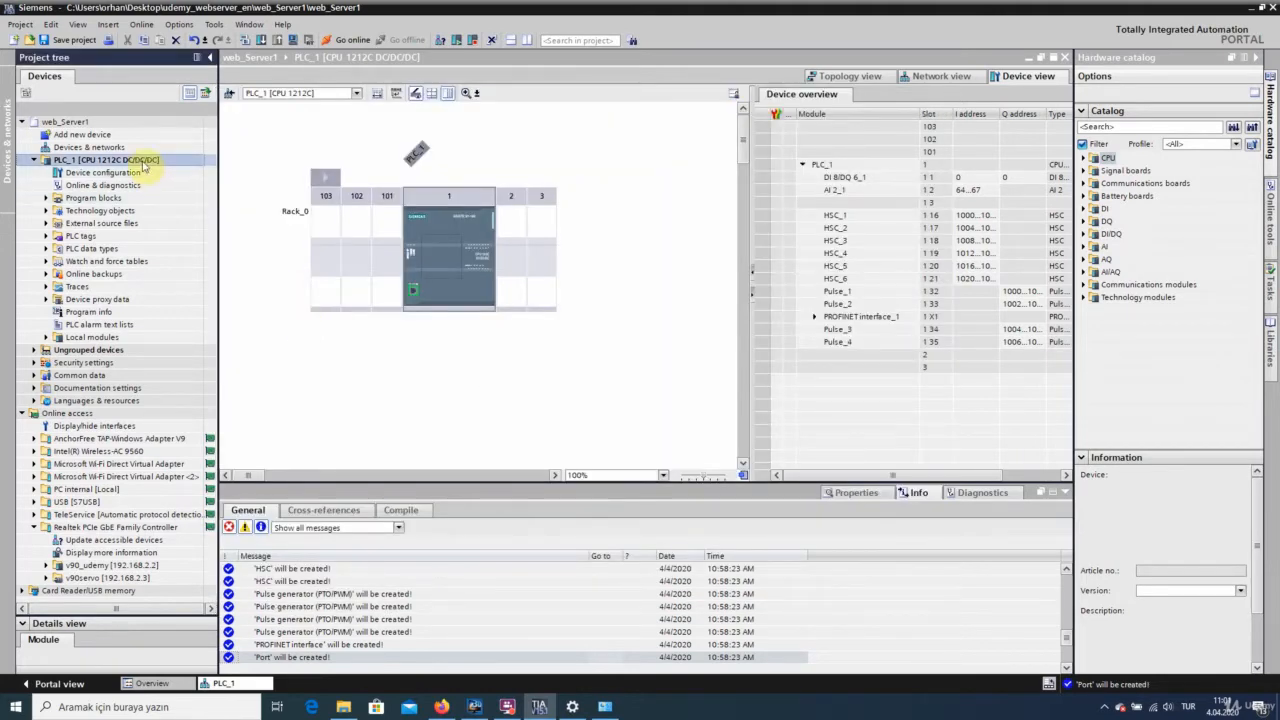
- Rename PLC_1 as webserver_udemy in the project
right_click(143, 164)
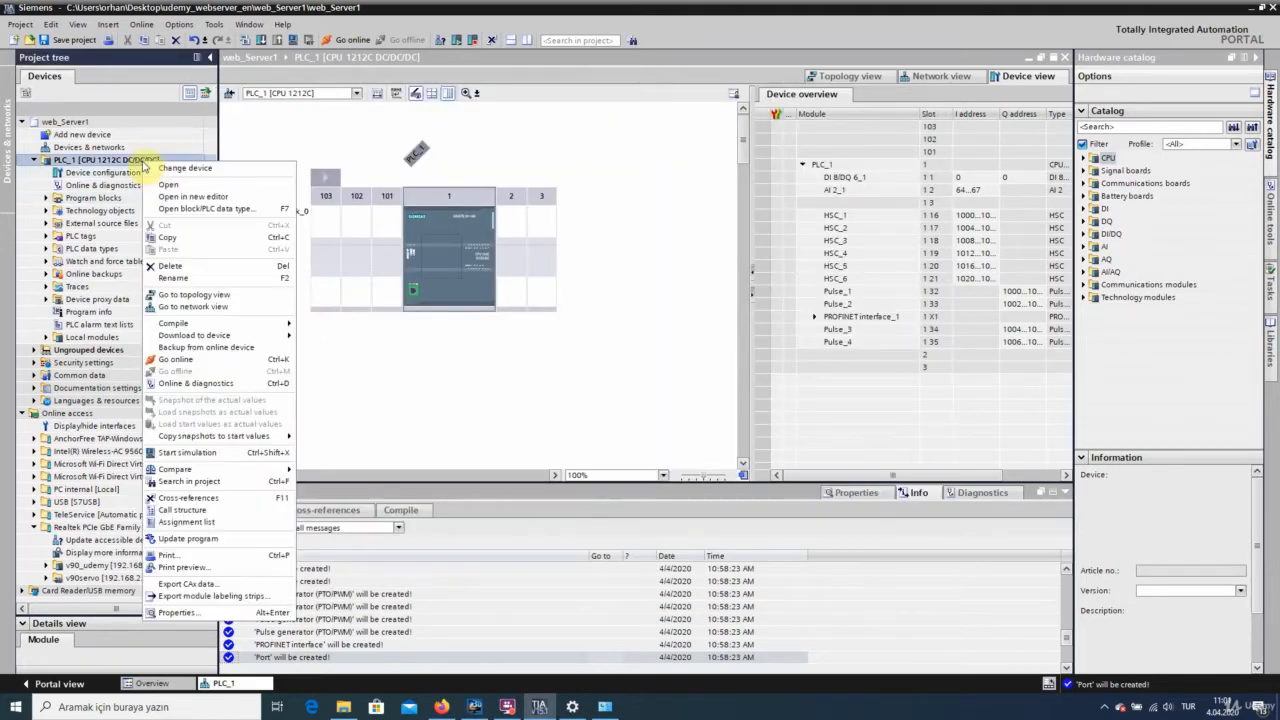
left_click(210, 278)
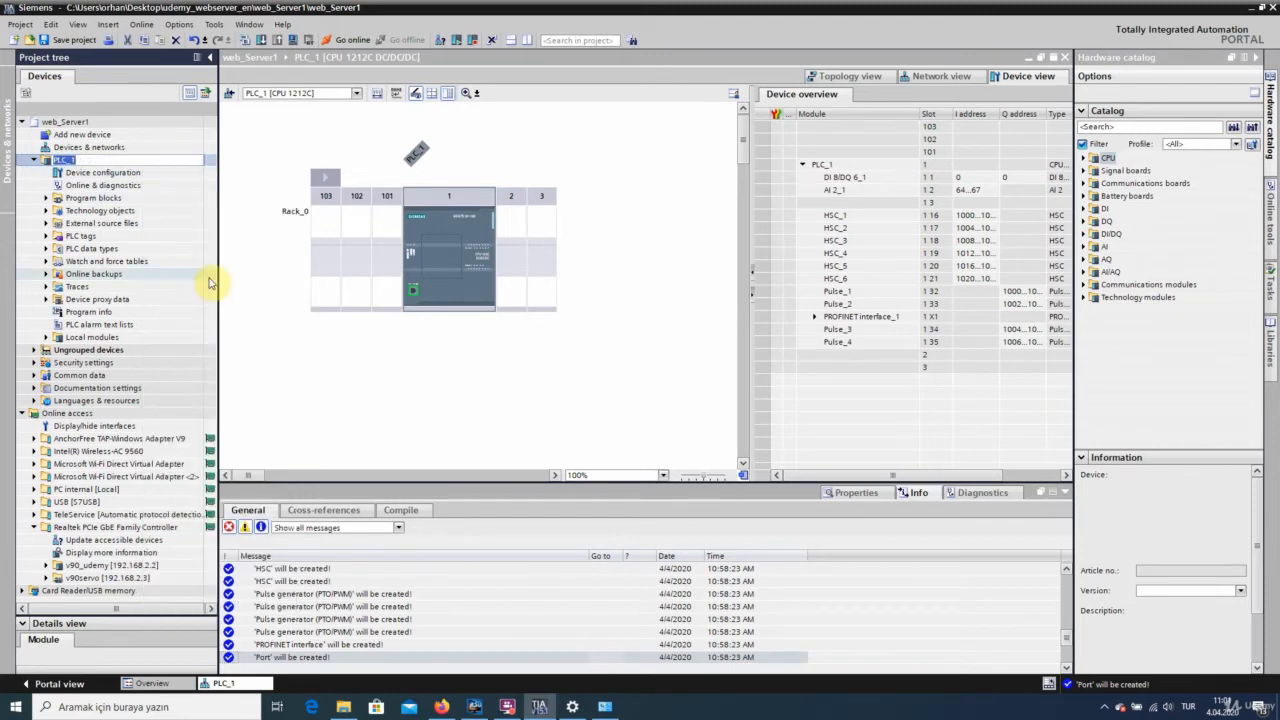
type("webserver_udemy")
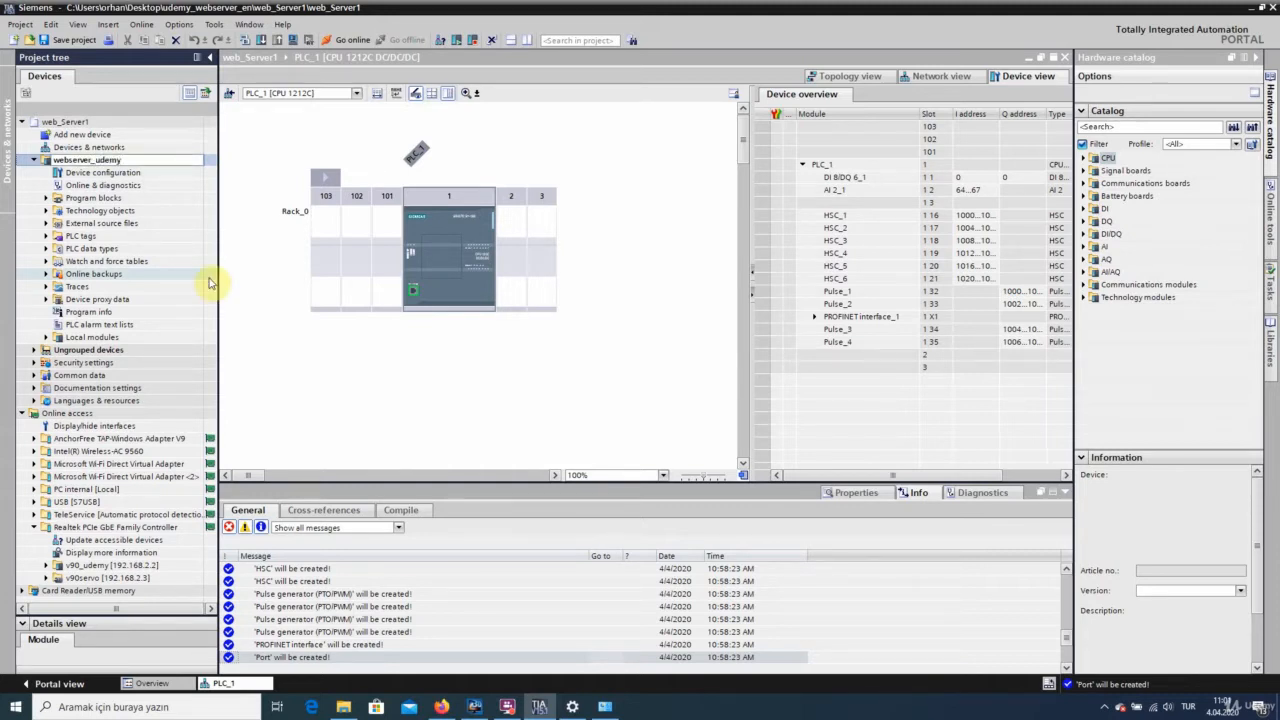
key("Return")
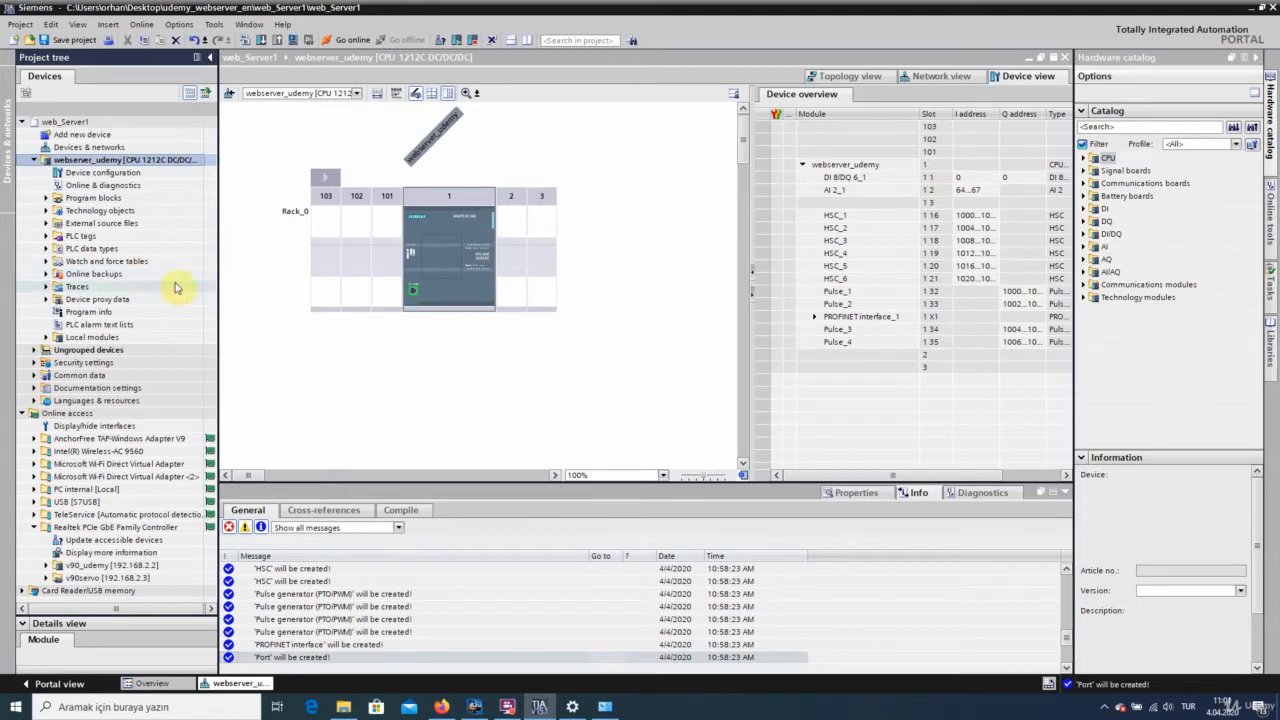
right_click(180, 160)
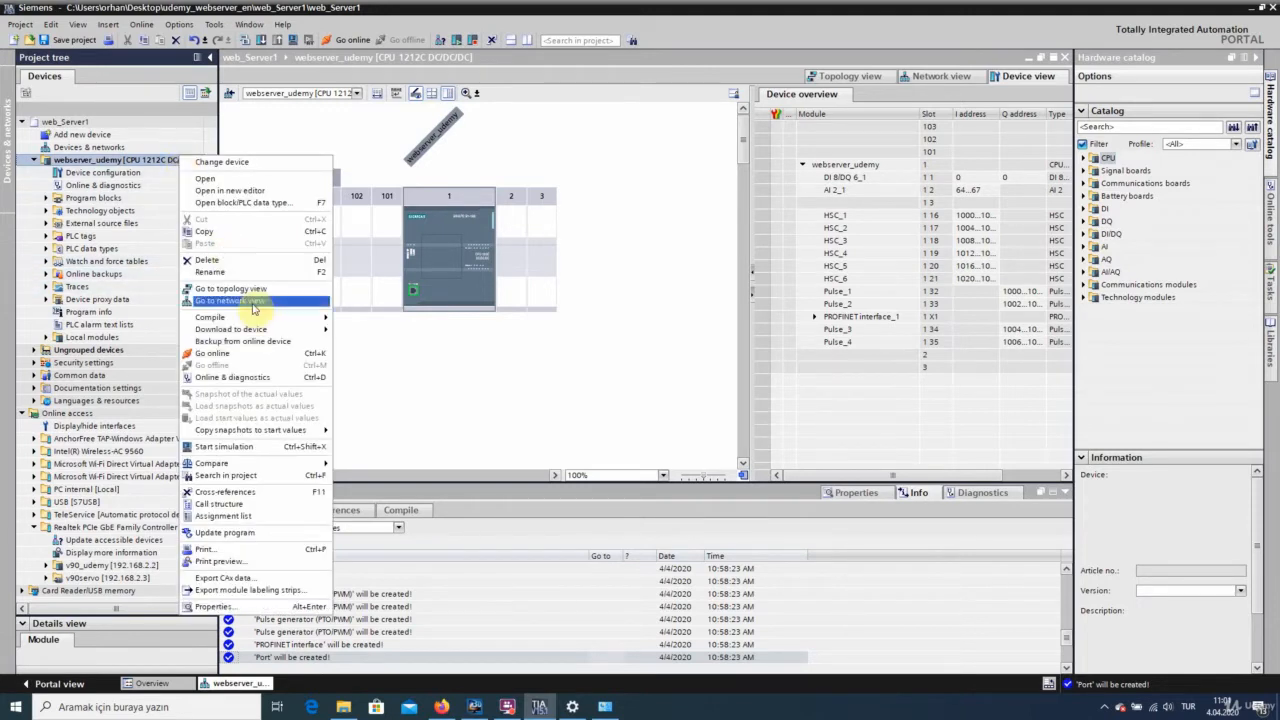
mouse_move(276, 330)
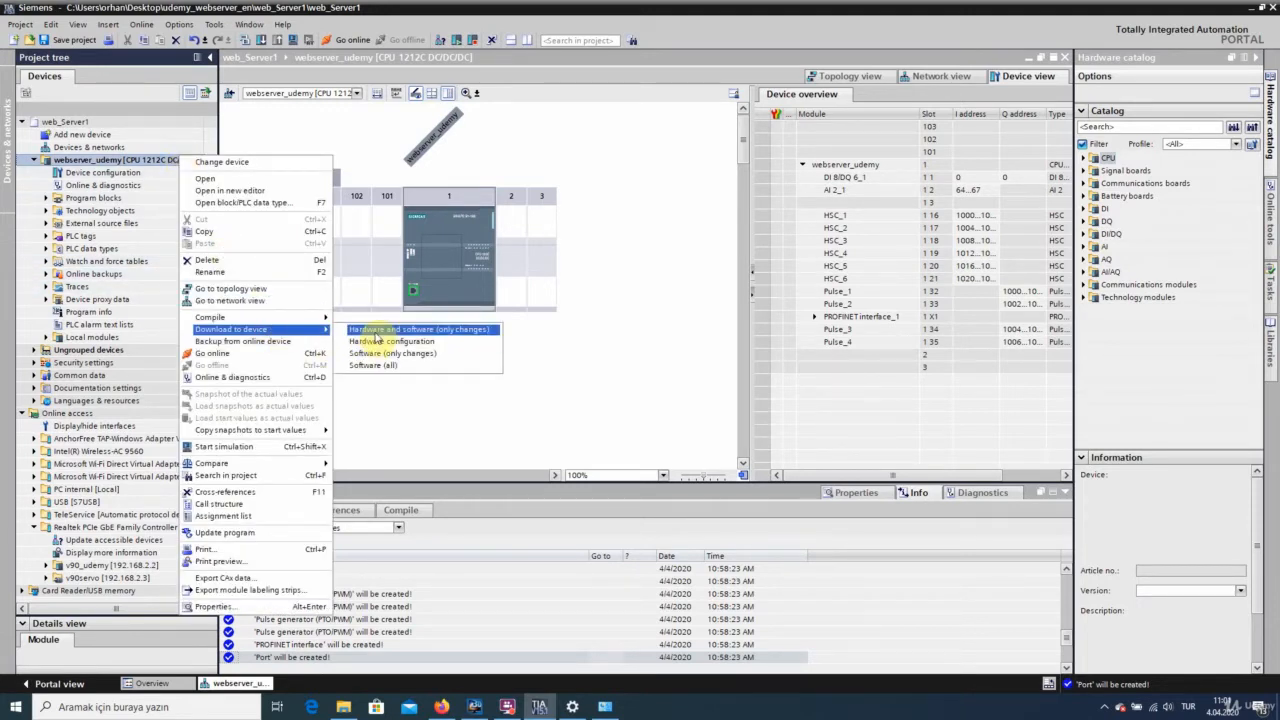
left_click(375, 333)
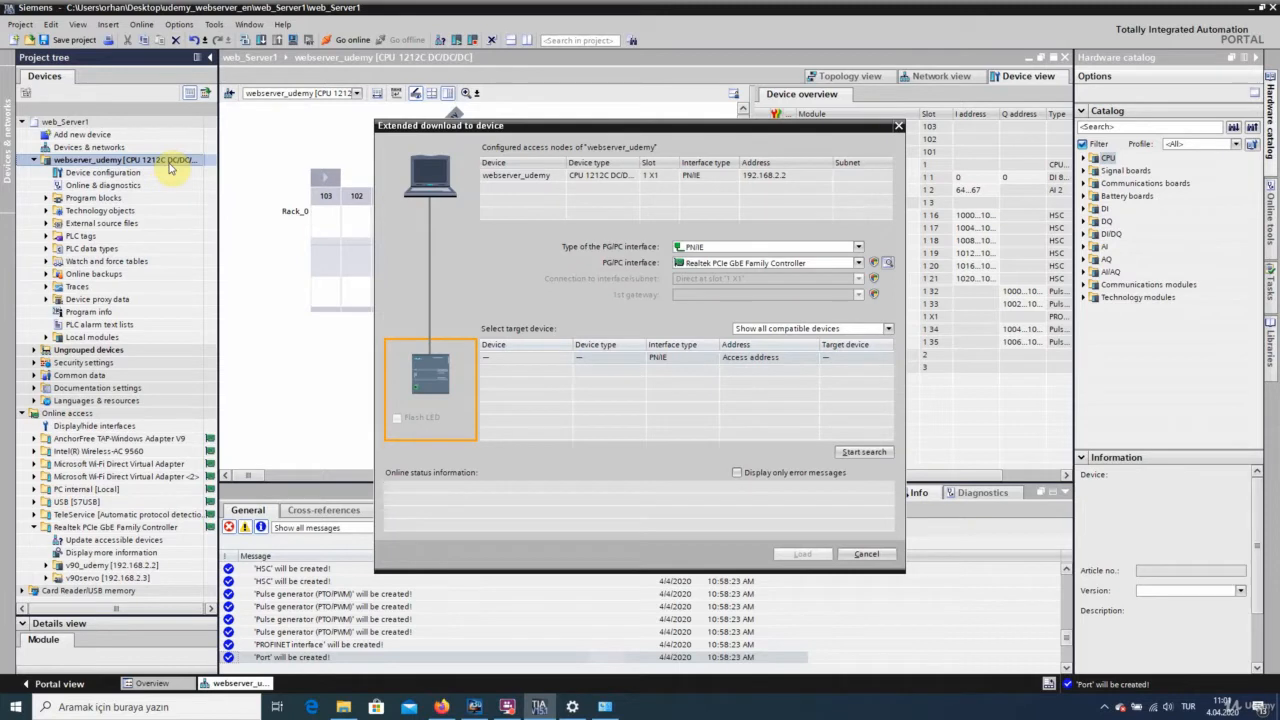
left_click(866, 553)
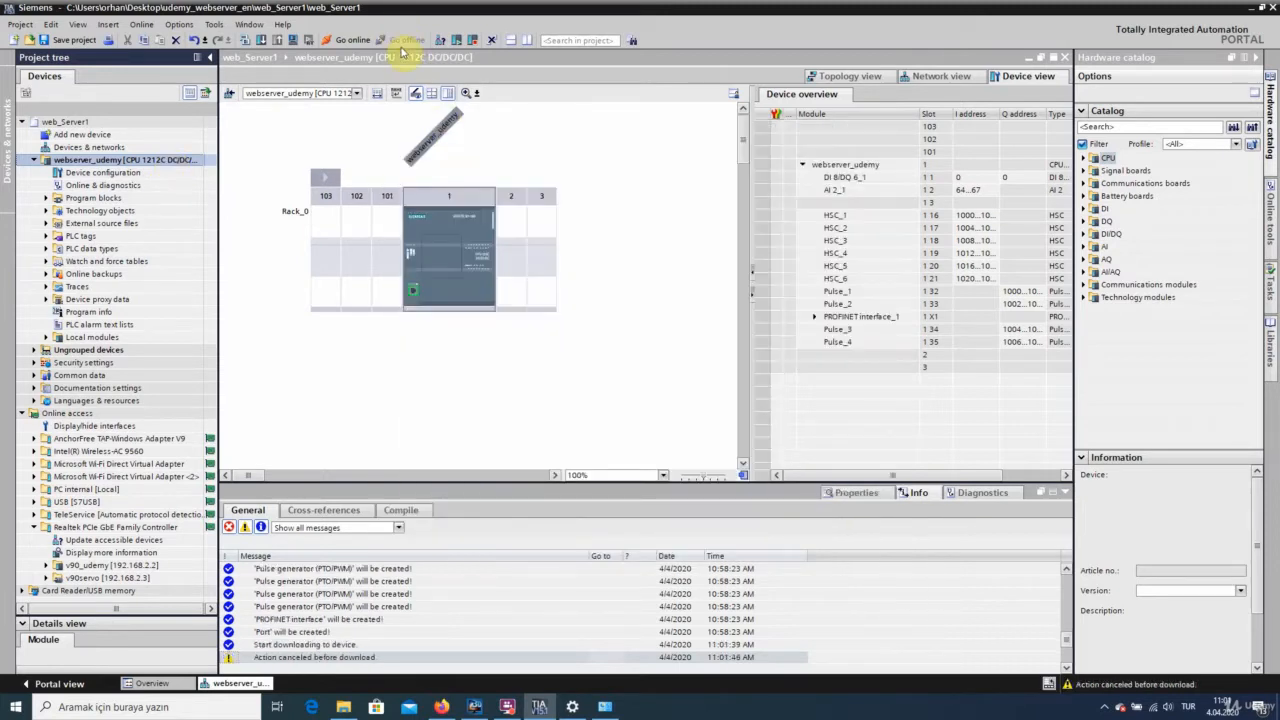
- Start downloading hardware and software (only changes) from webserver_udemy, searching for compatible devices and loading to the S7-1200 at 192.168.2.2
right_click(163, 159)
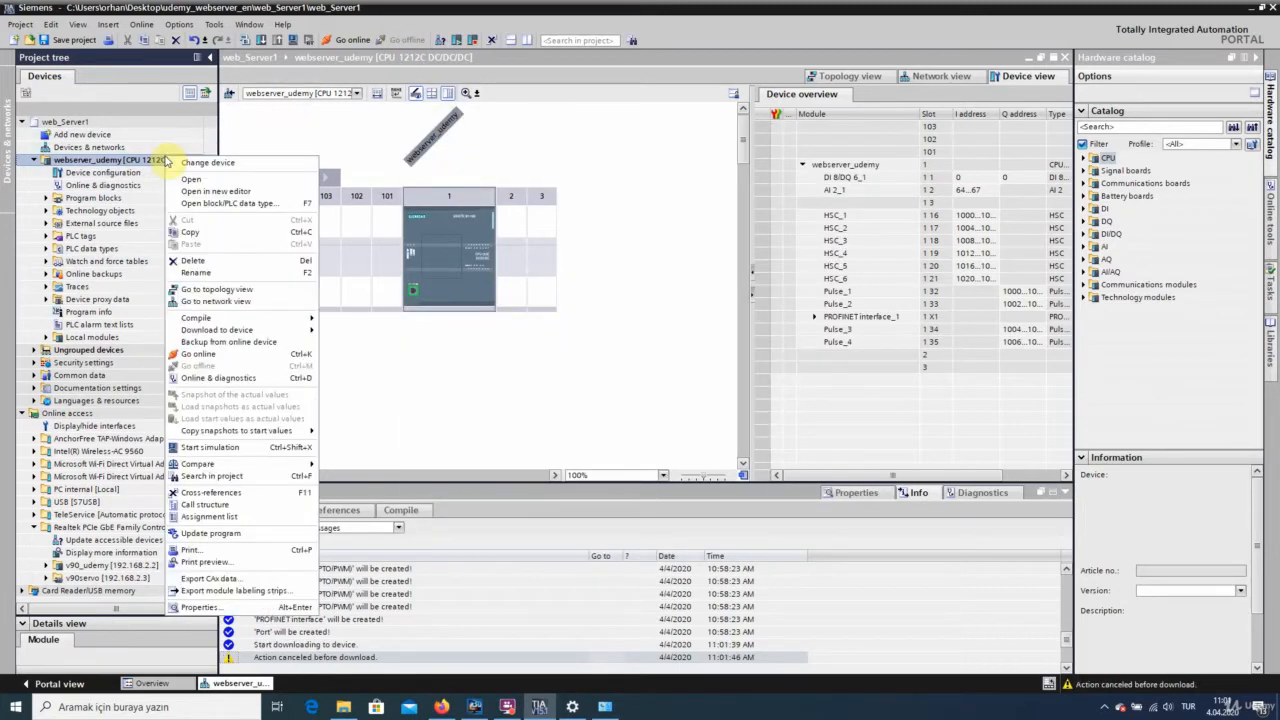
mouse_move(240, 330)
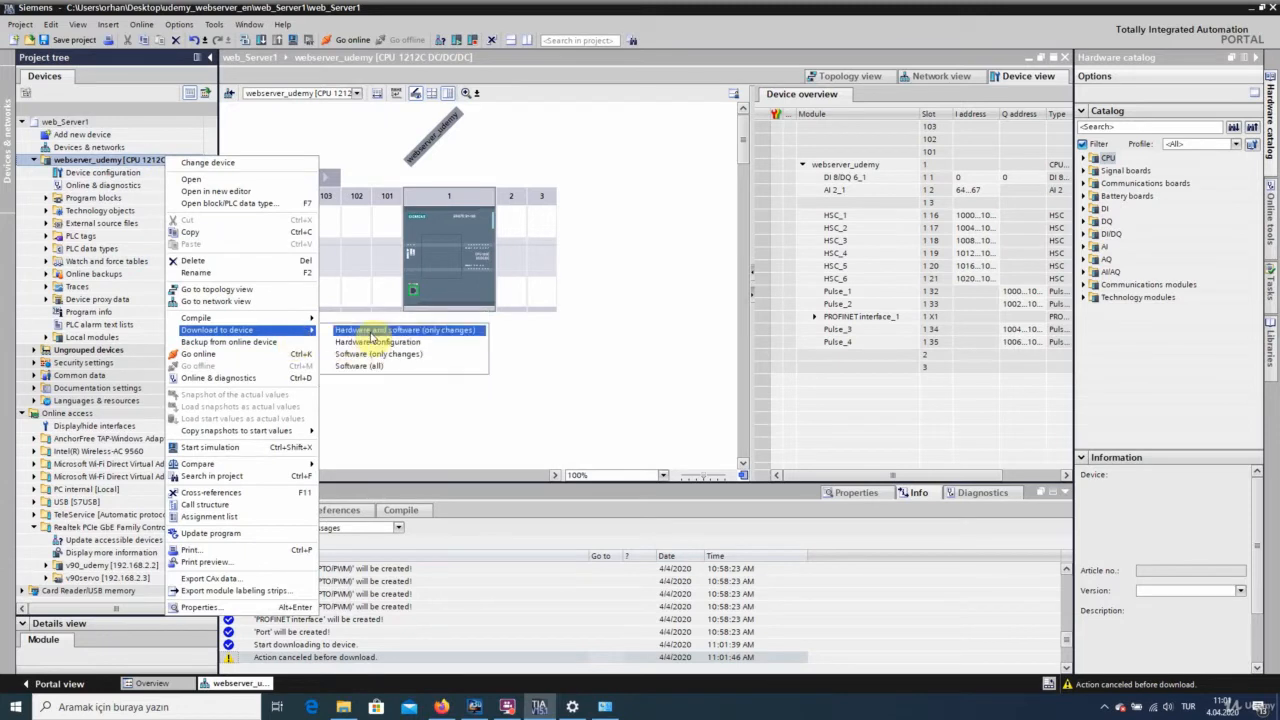
left_click(371, 334)
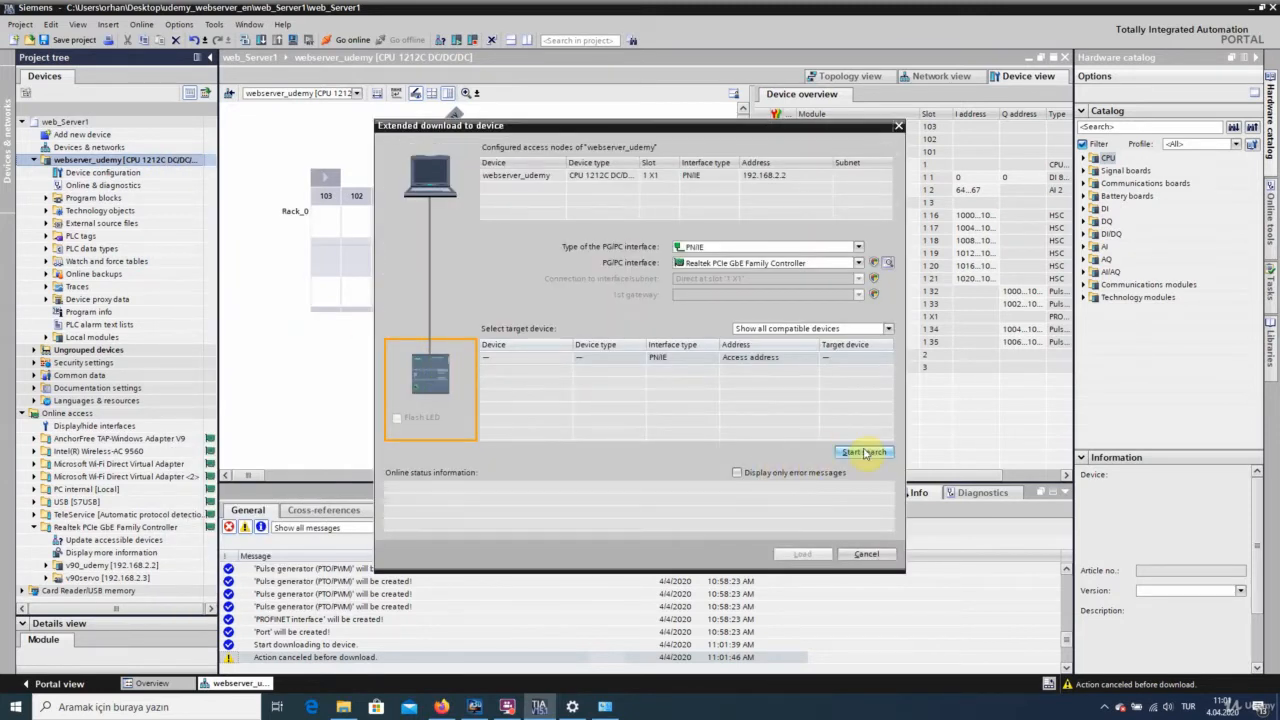
left_click(862, 452)
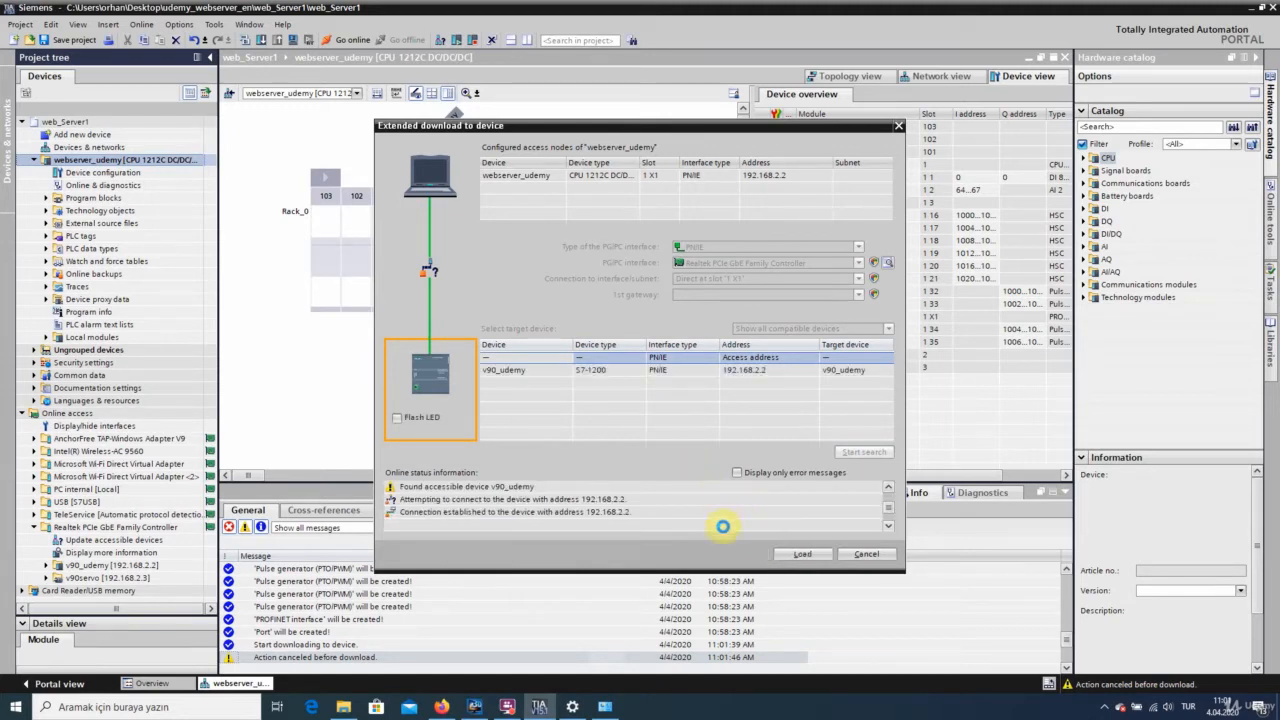
left_click(803, 555)
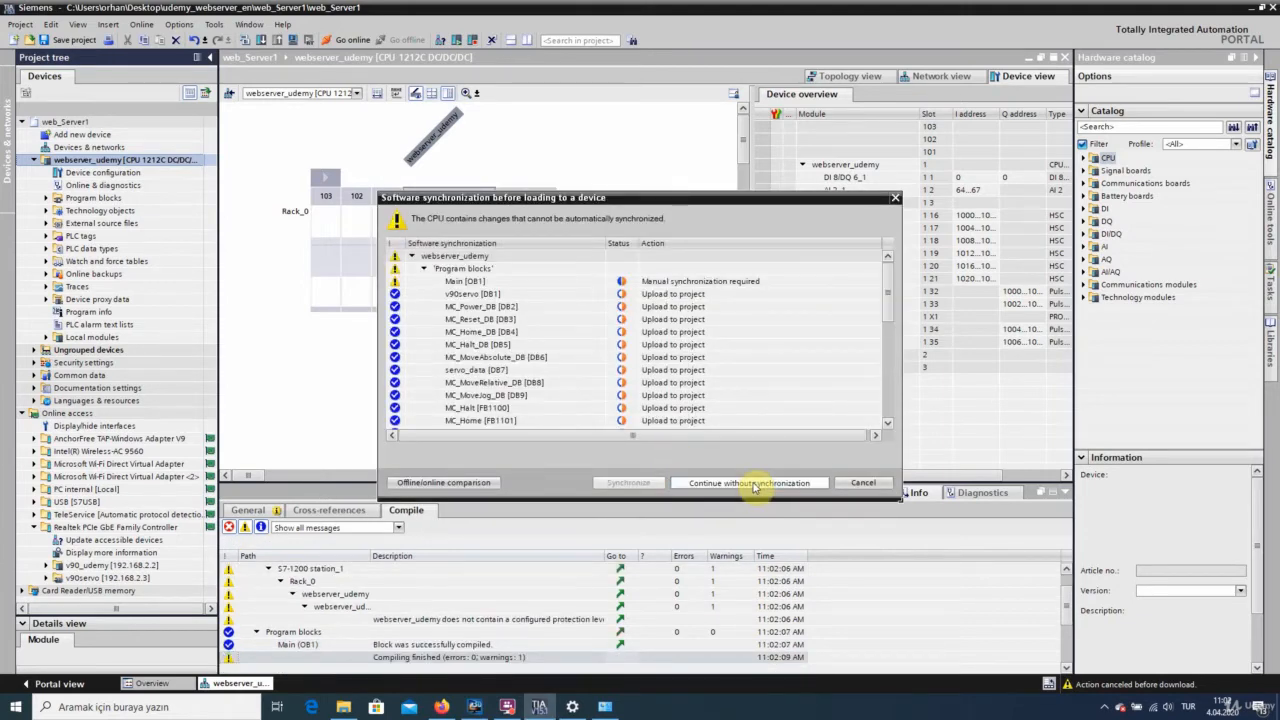
- Continue without synchronization, set the stop modules action to Stop all, load the configuration and finish the download
left_click(754, 484)
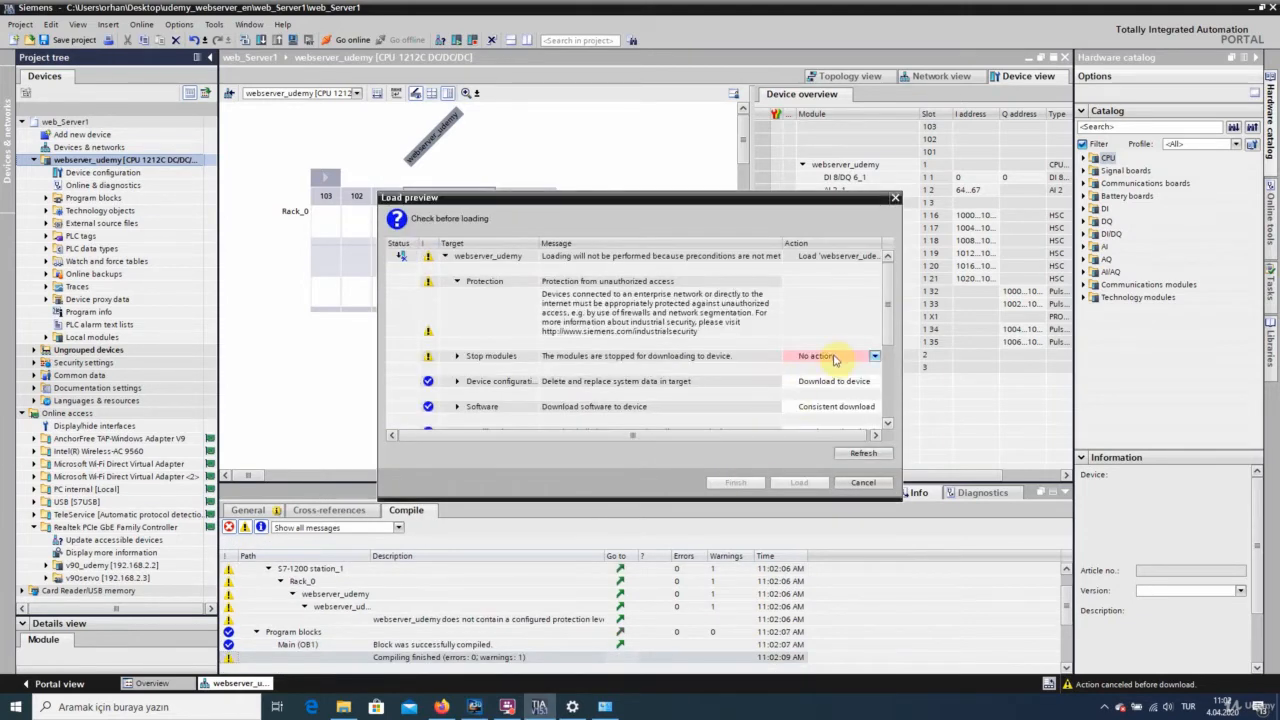
left_click(835, 358)
left_click(835, 358)
left_click(834, 378)
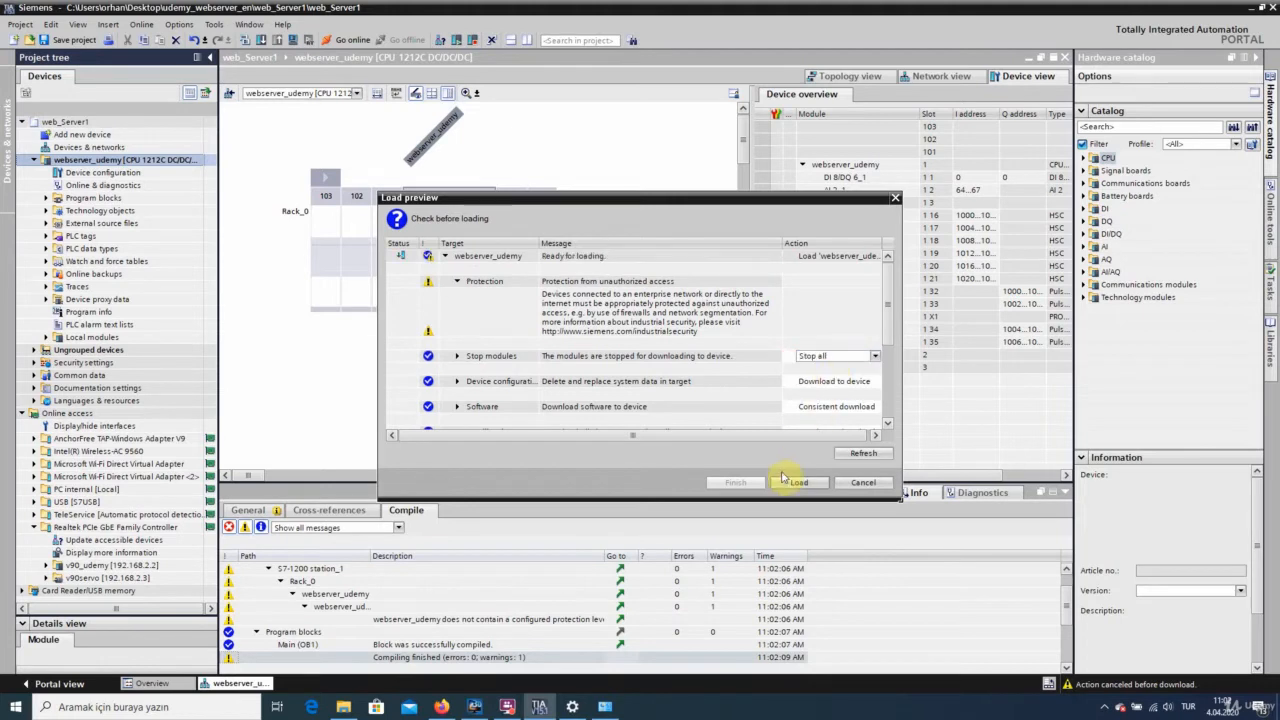
left_click(795, 483)
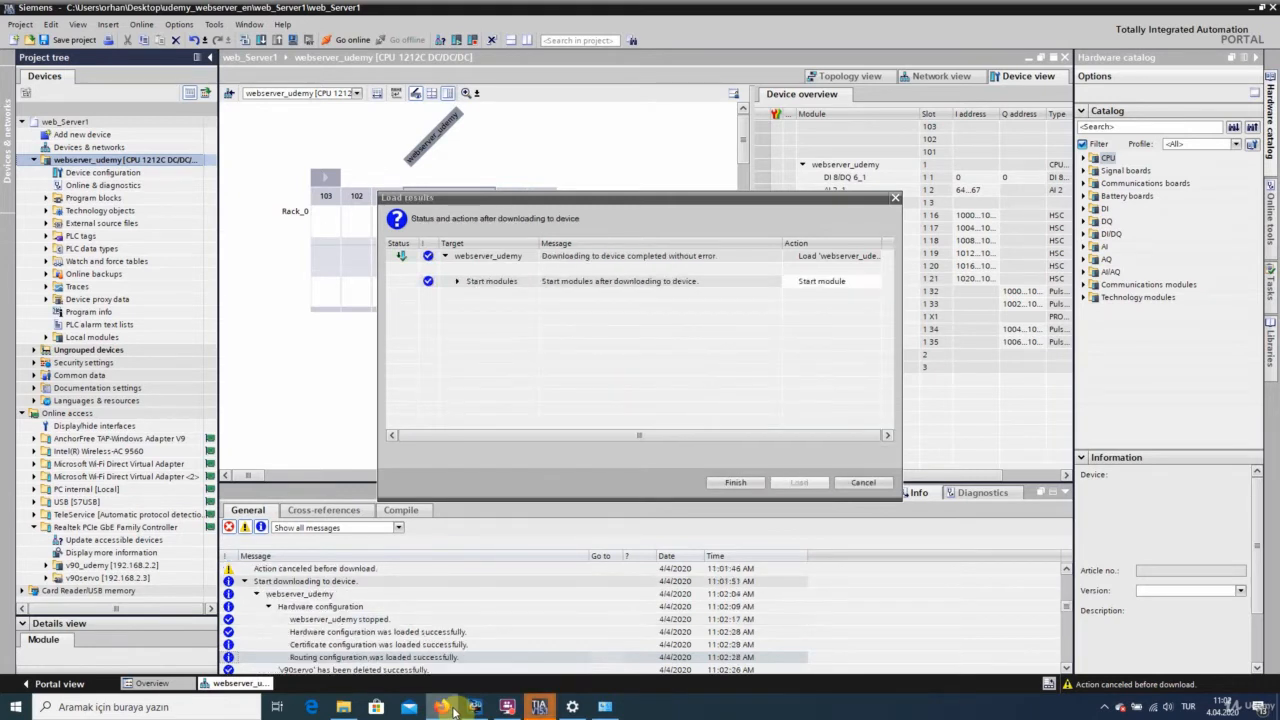
left_click(736, 483)
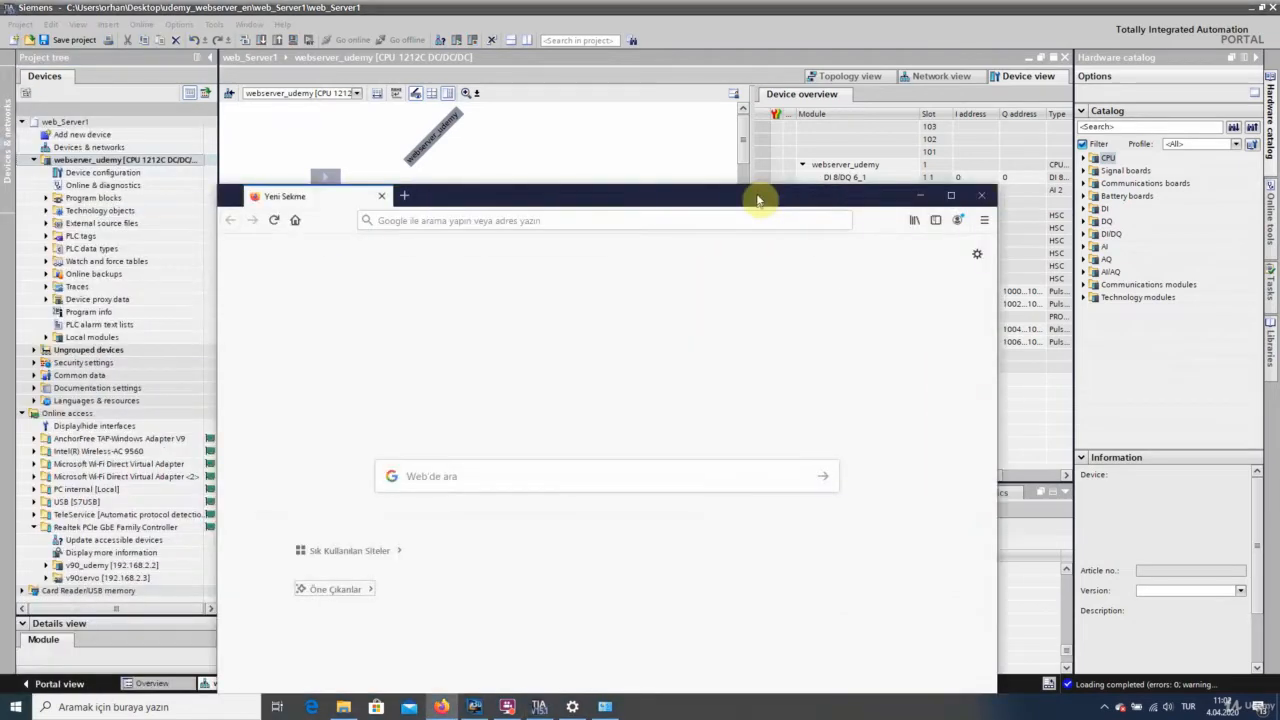
- Switch to Firefox, maximize its window, and try to open the PLC's web server at 192.168.2.2
left_click_drag(757, 199, 723, 171)
double_click(723, 171)
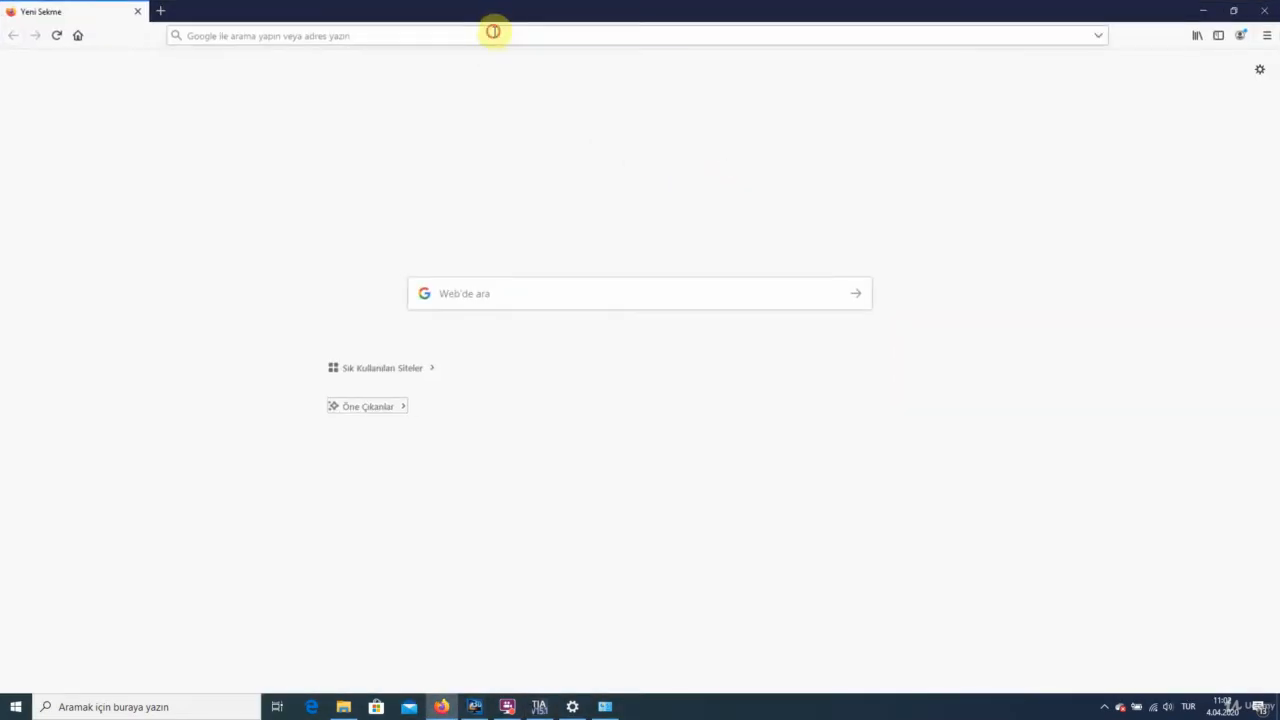
left_click(493, 32)
type("192")
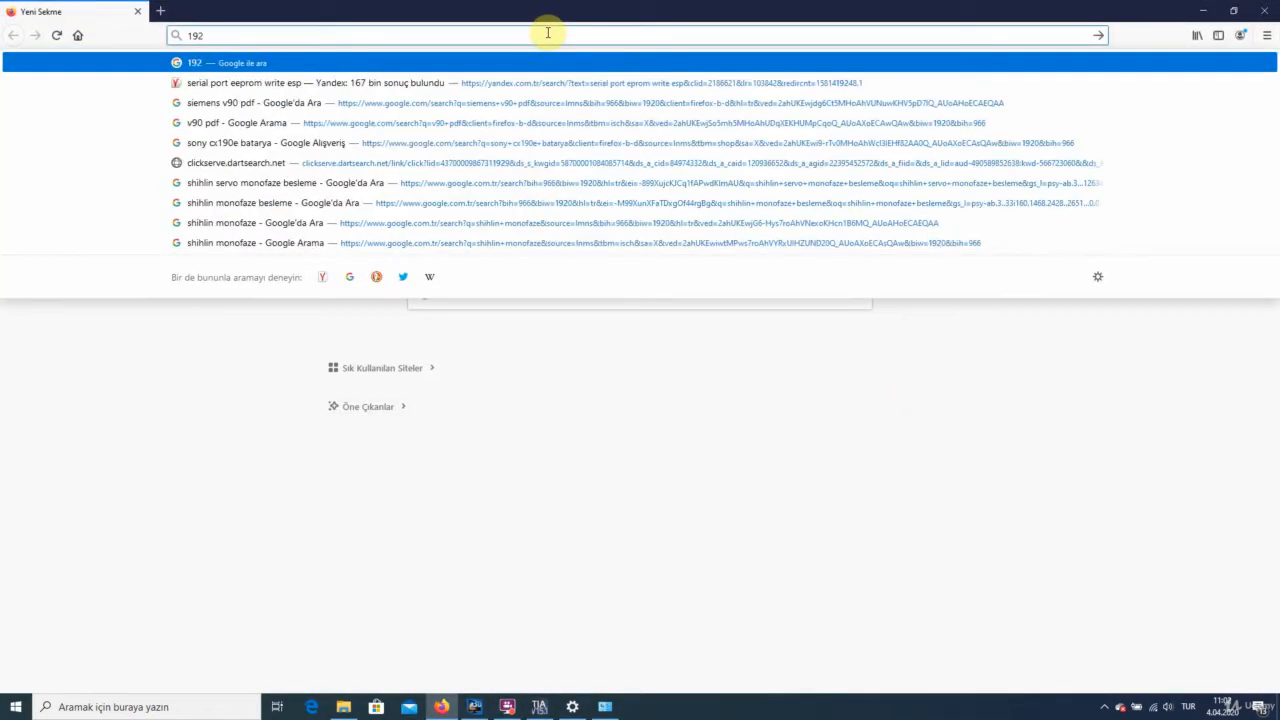
type(".168.2.2")
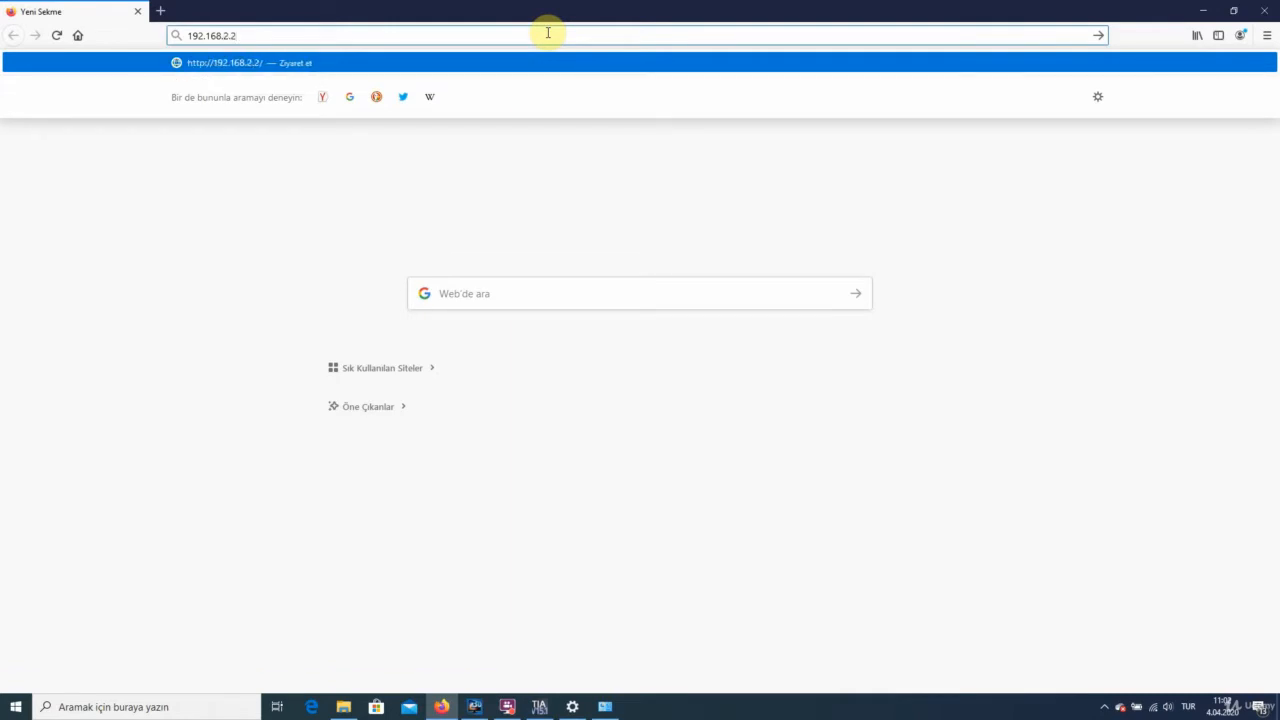
key("Return")
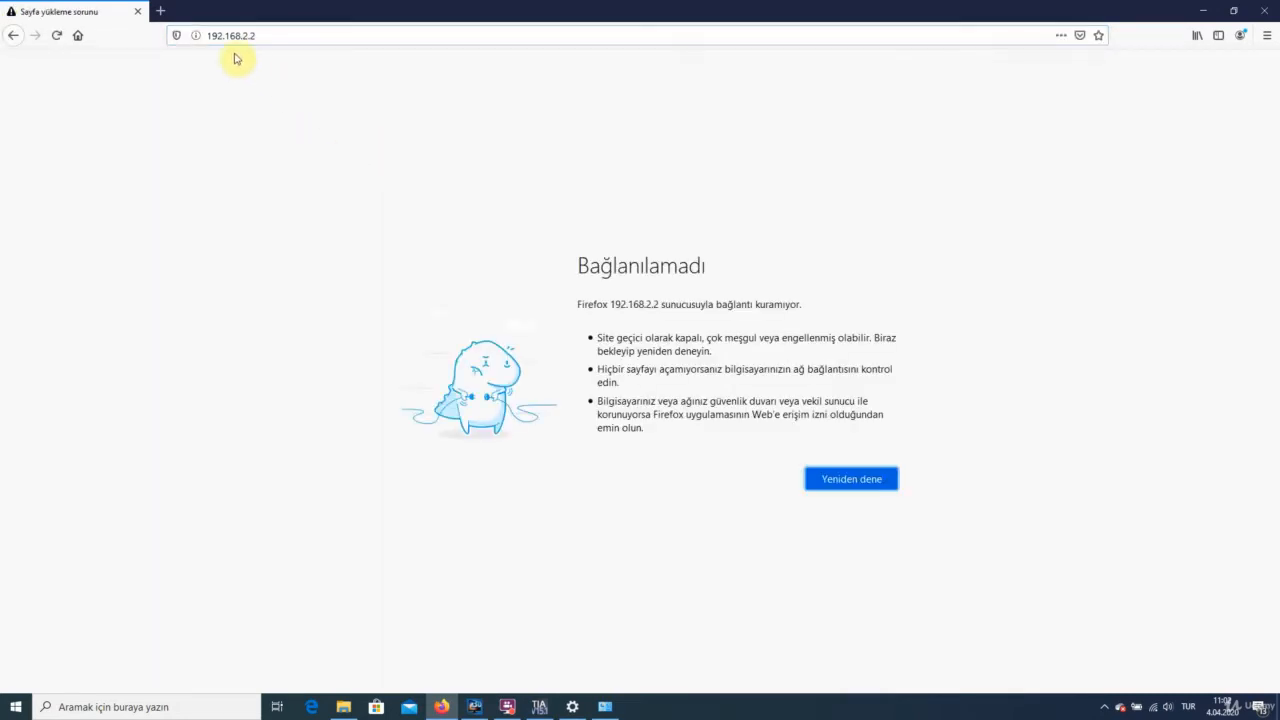
left_click(208, 35)
left_click(212, 36)
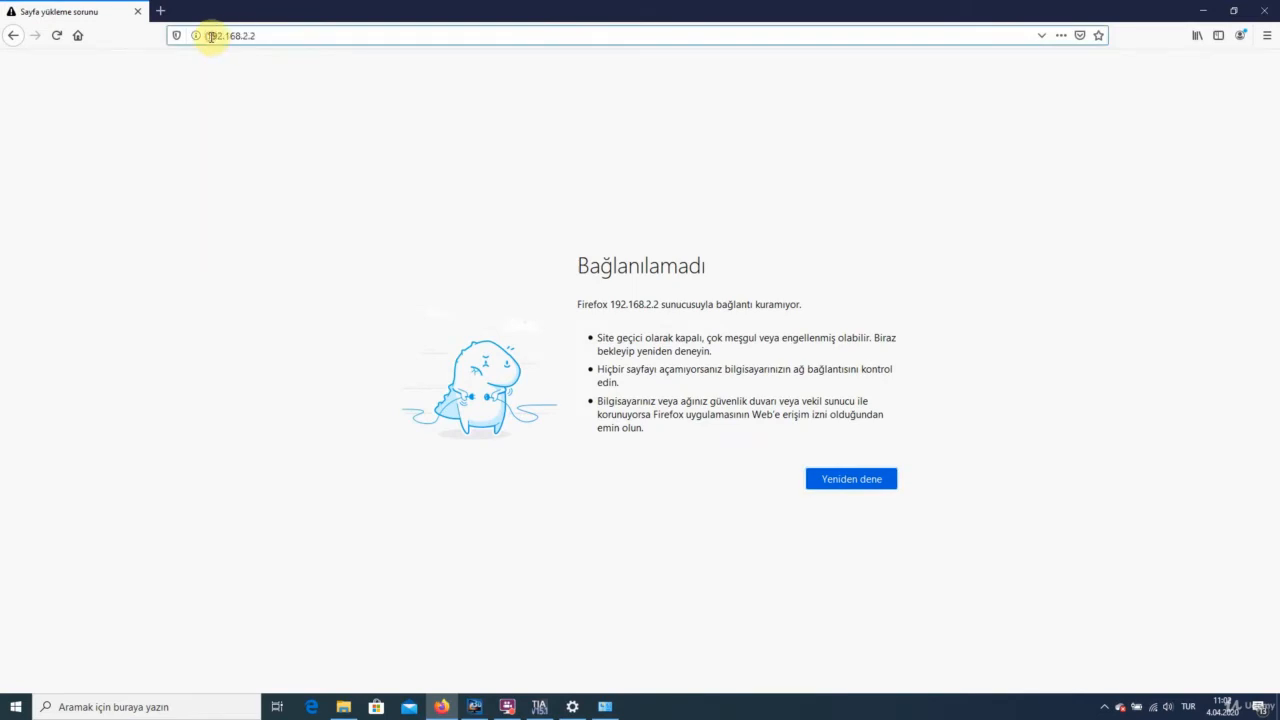
type("https:")
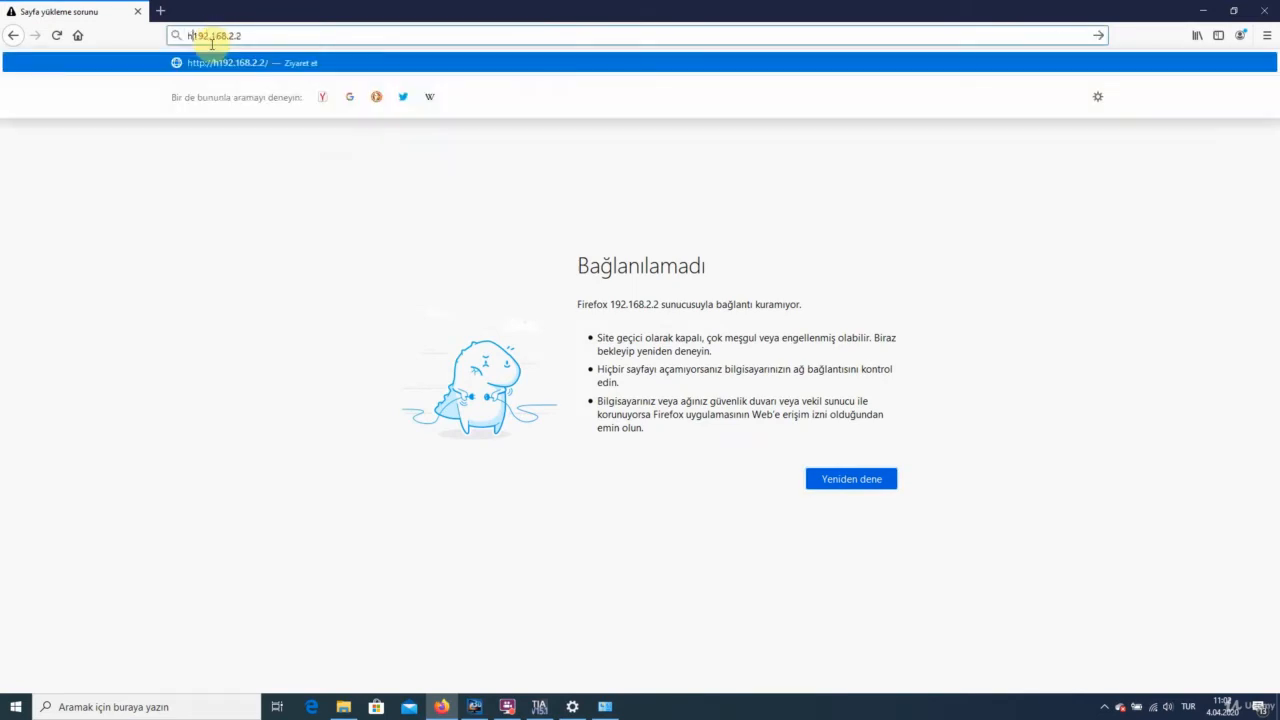
type("//")
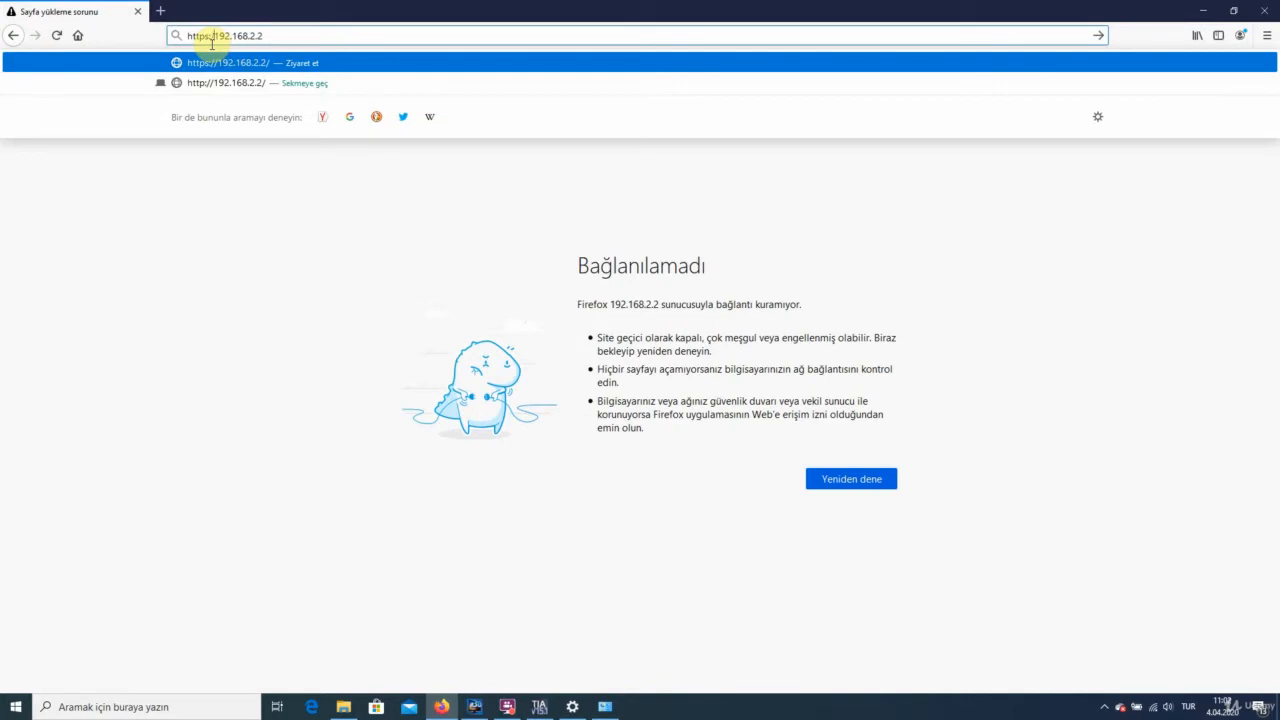
key("Return")
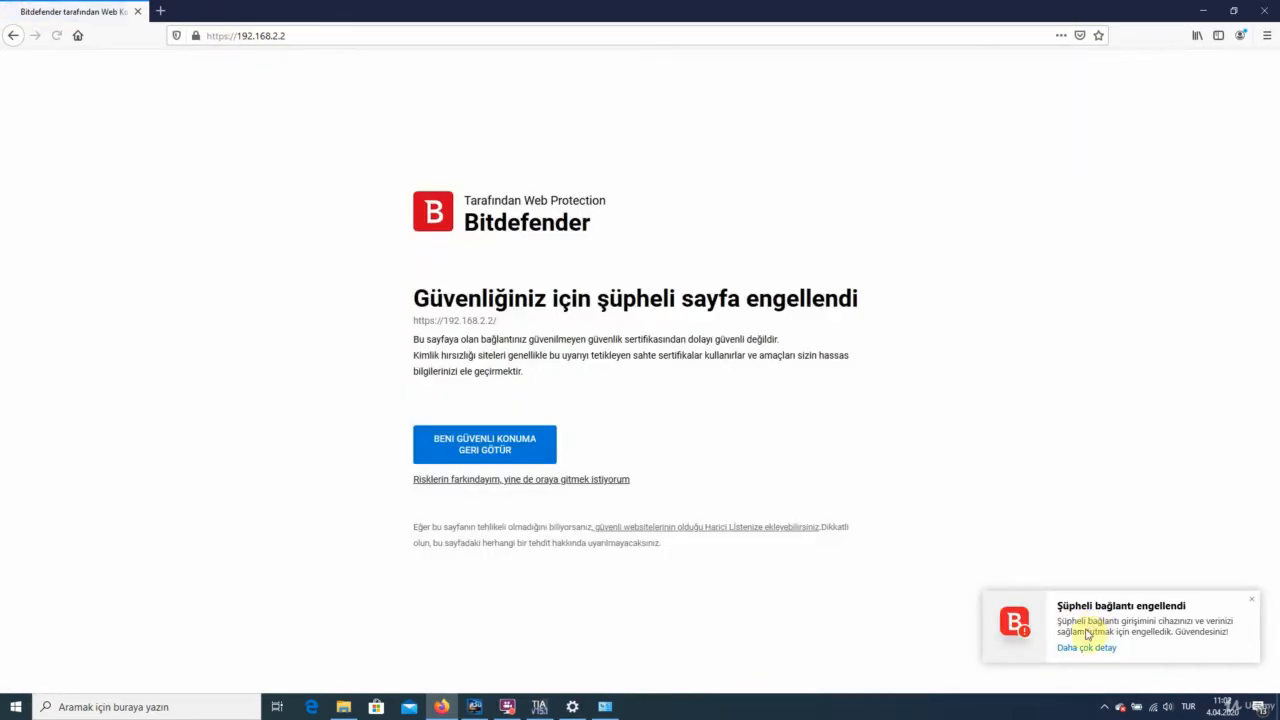
- Open the details of Bitdefender's blocked-connection alert and add the 192.168.2.2 entries to its exceptions, confirming the access request
left_click(585, 481)
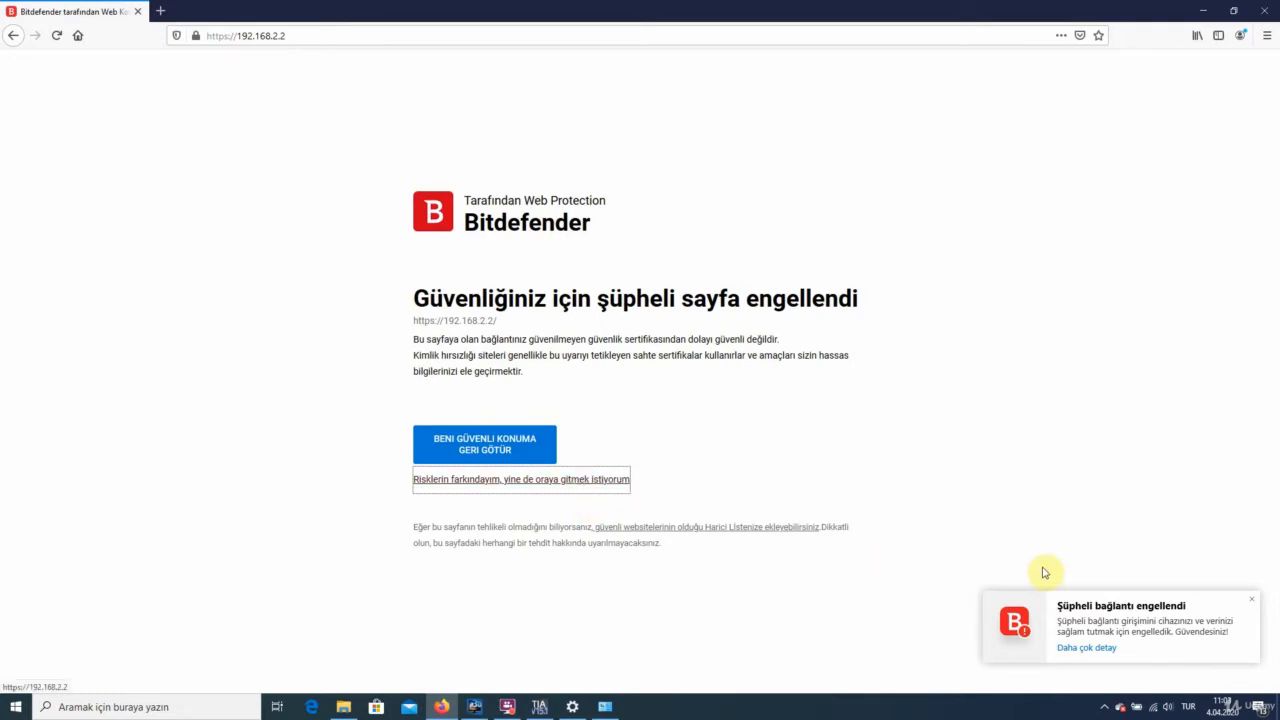
left_click(1089, 636)
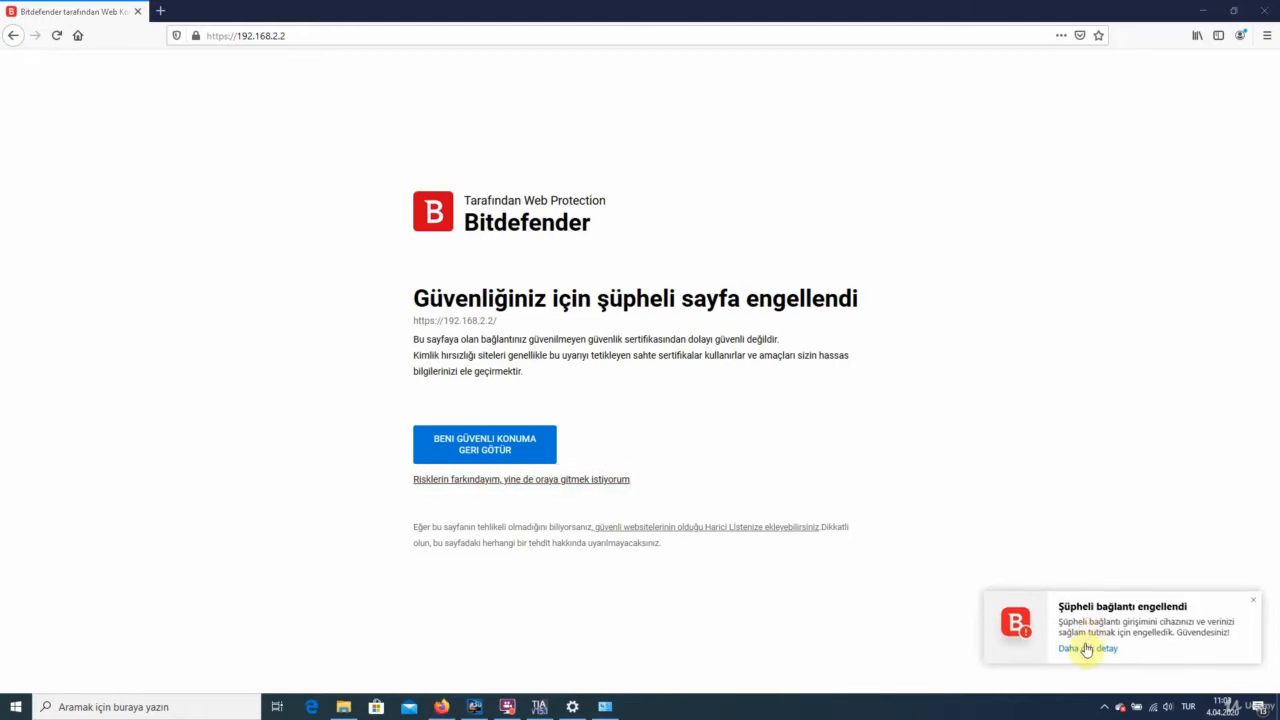
left_click(1087, 648)
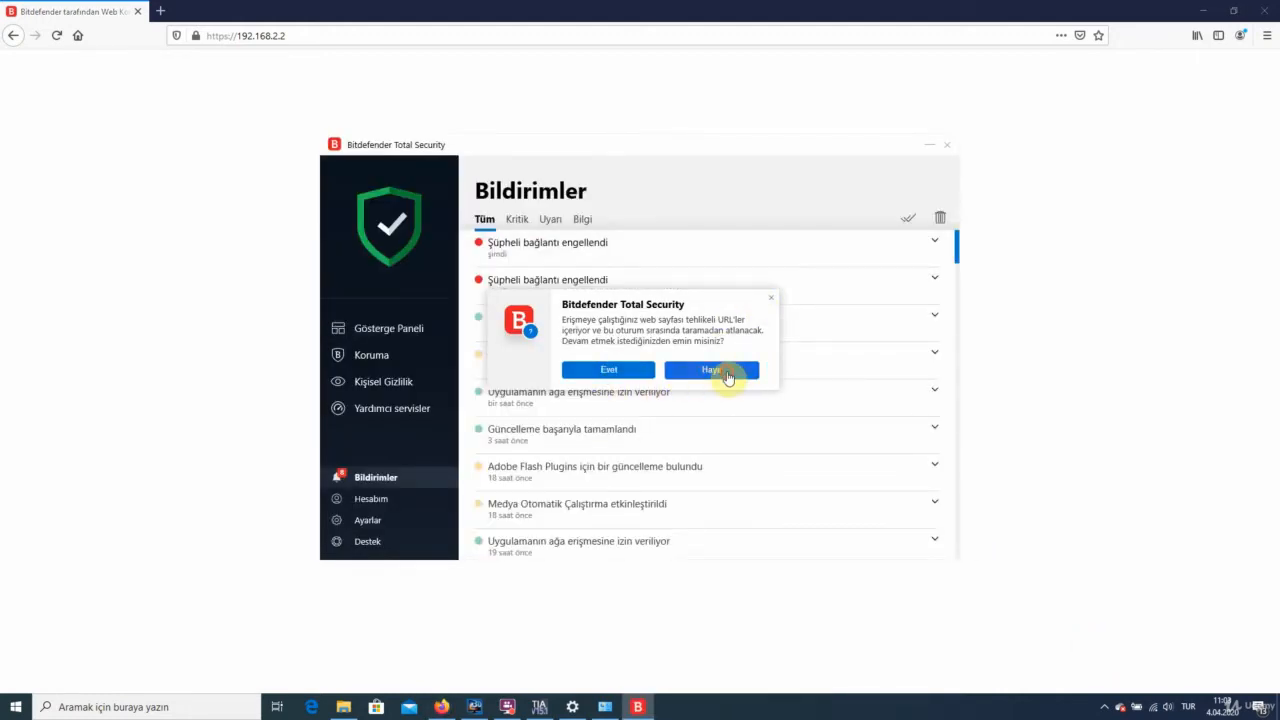
left_click(729, 370)
left_click(700, 264)
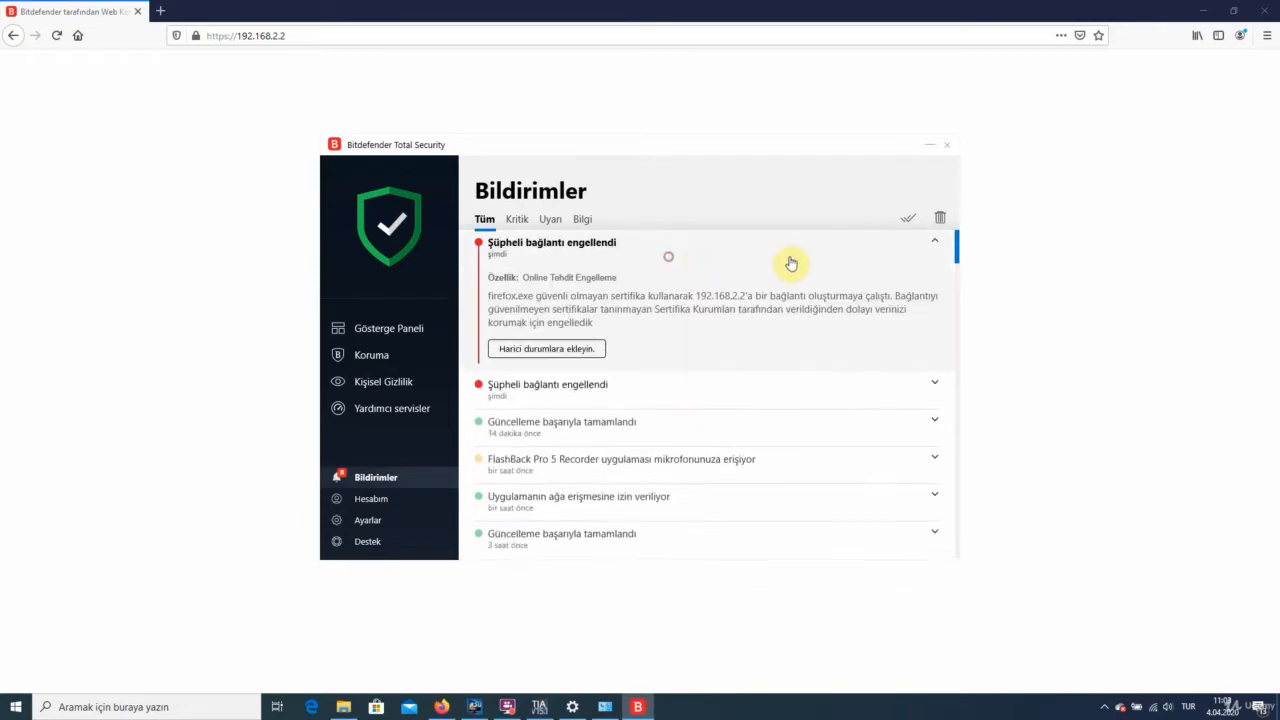
left_click(545, 350)
left_click(563, 374)
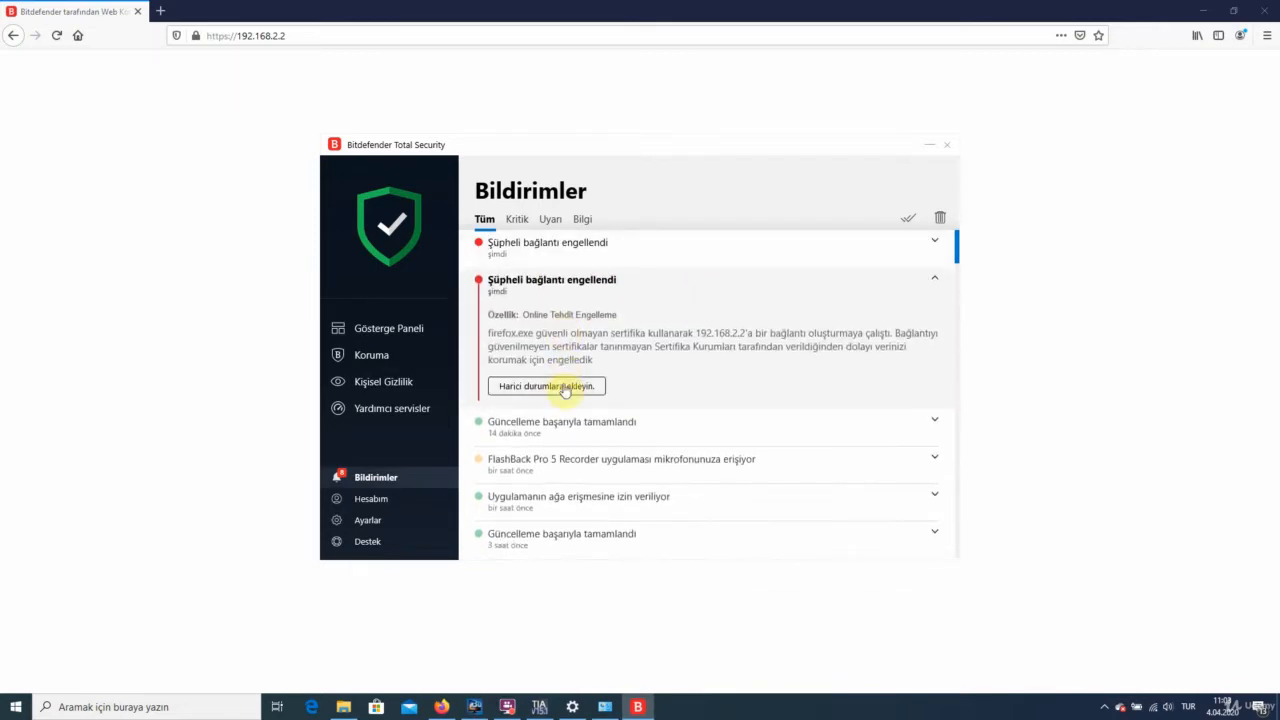
left_click(563, 386)
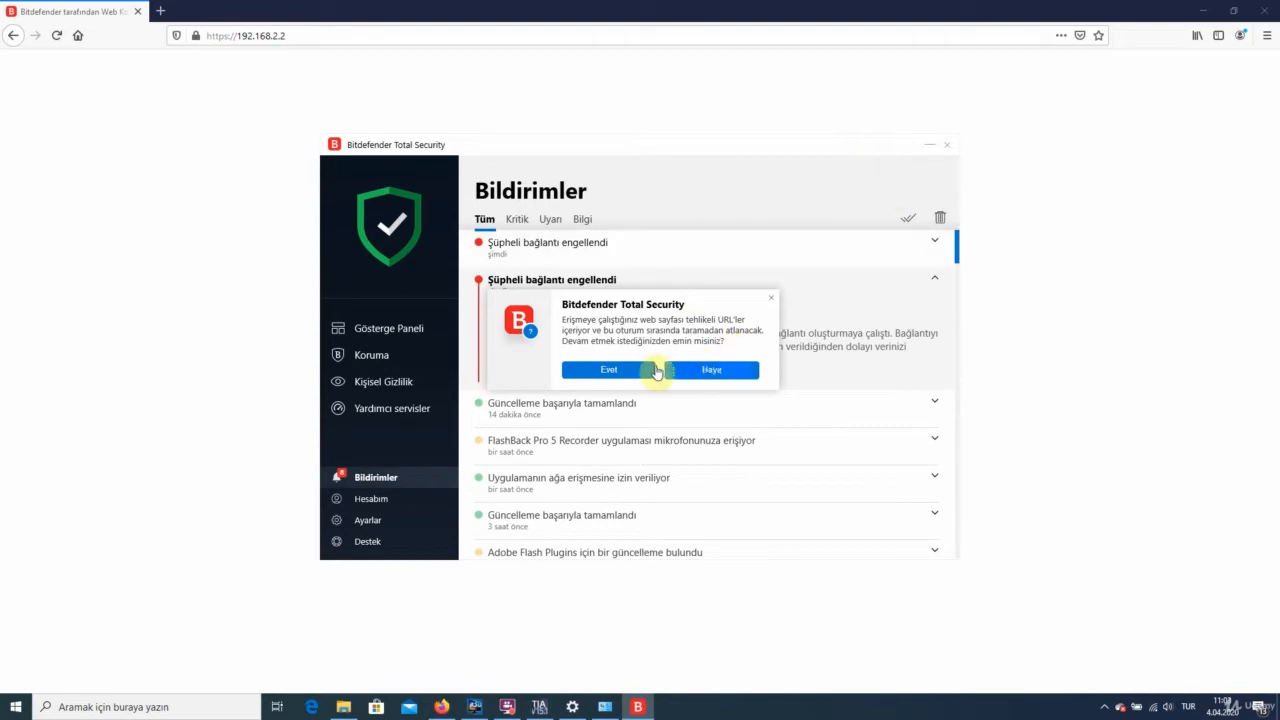
left_click(645, 370)
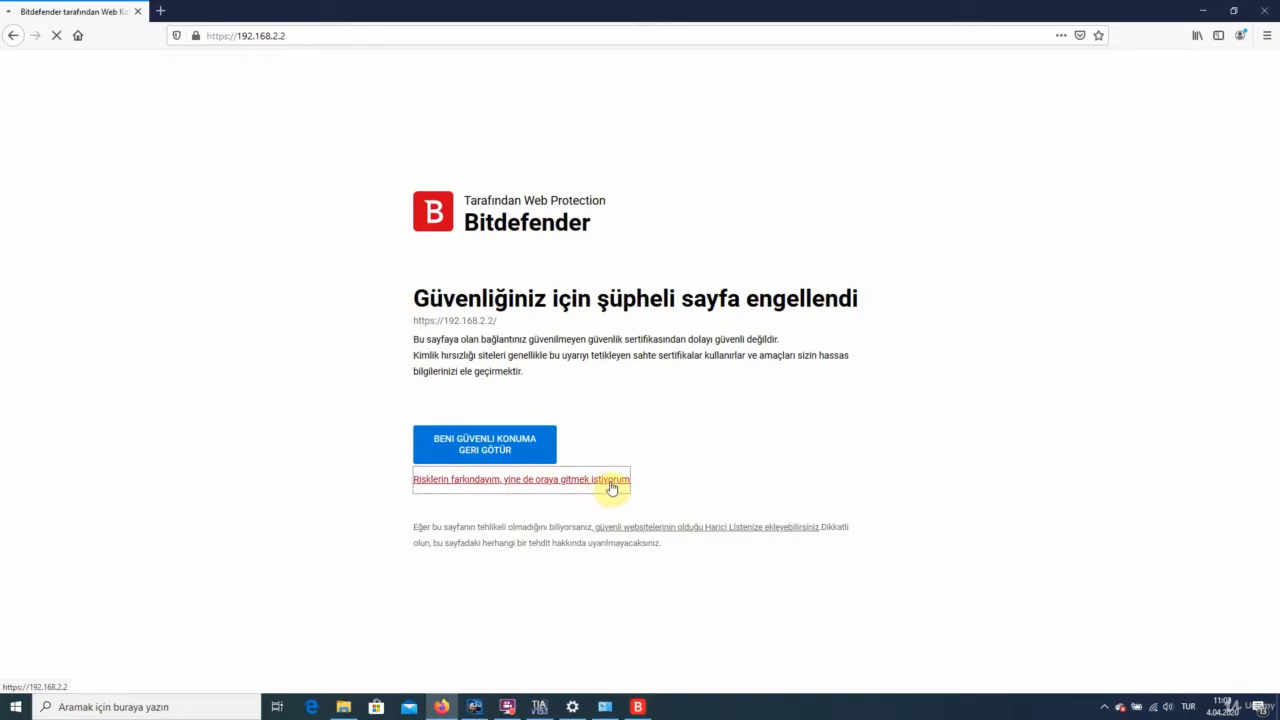
- Proceed past the Bitdefender block, accept Firefox's certificate risk for 192.168.2.2, and enter the S7-1200 web server's start page
left_click(612, 481)
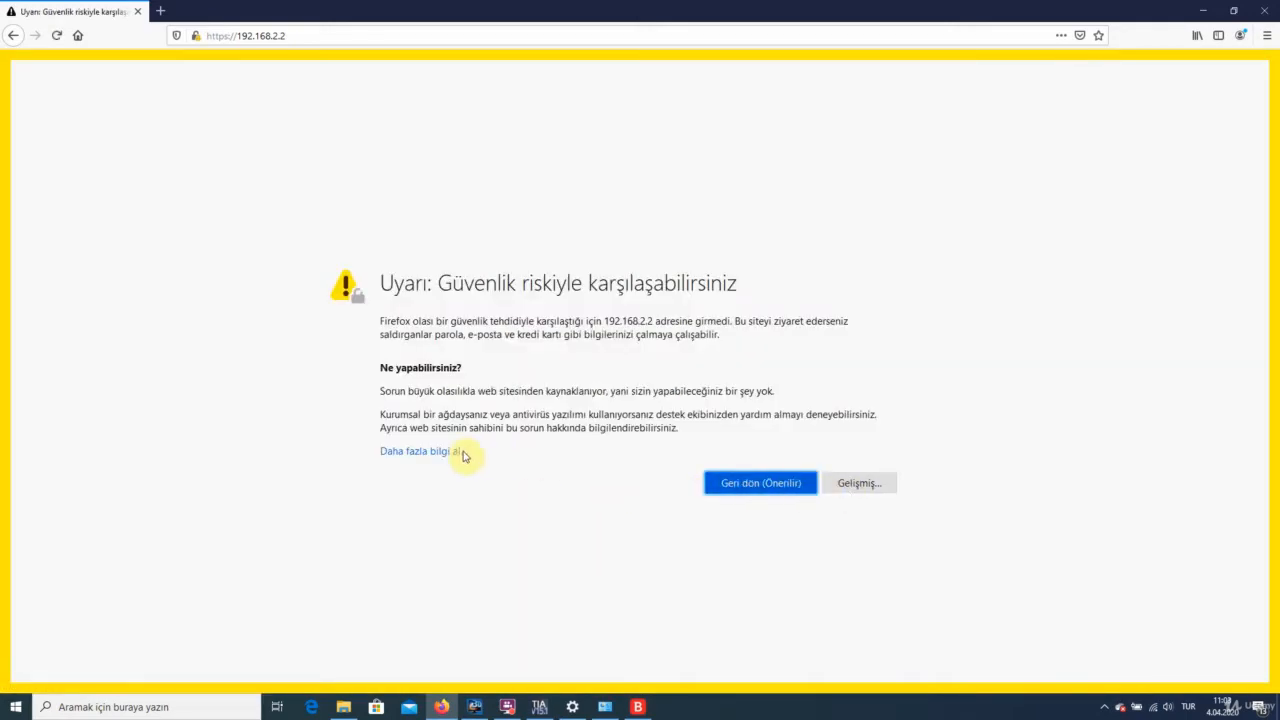
left_click(826, 482)
scroll(571, 531, "down", 2)
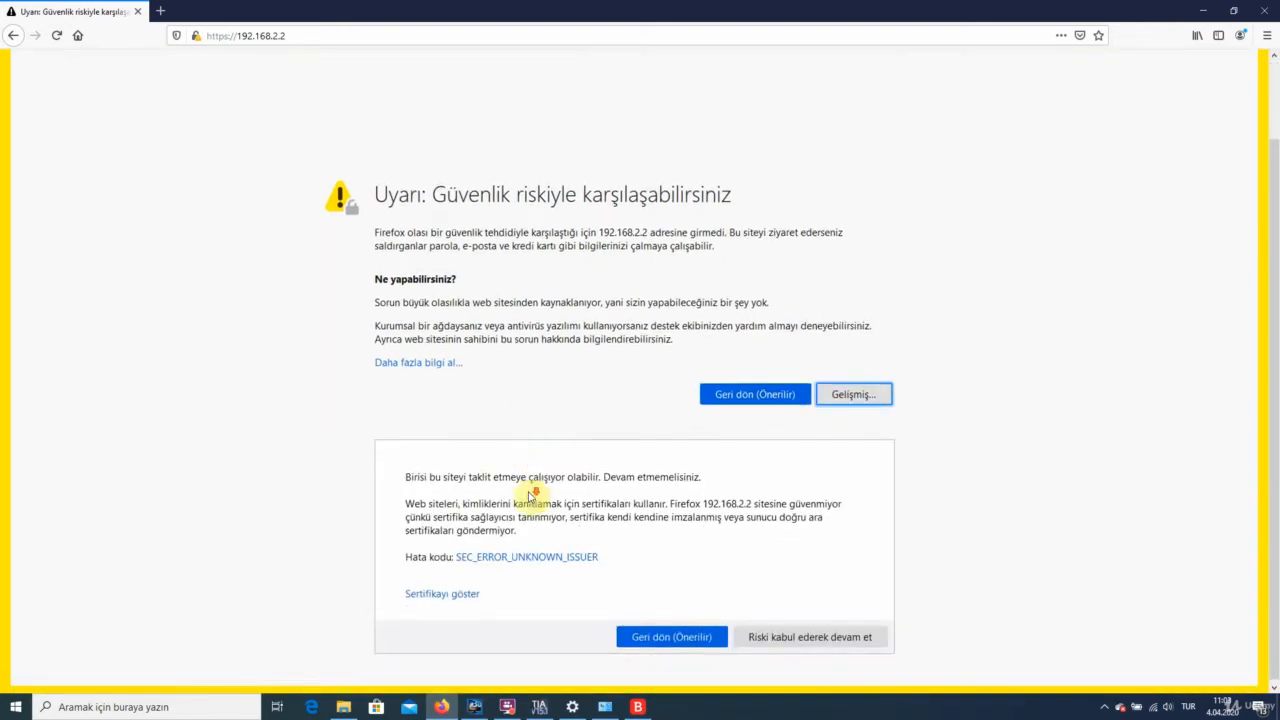
left_click(765, 636)
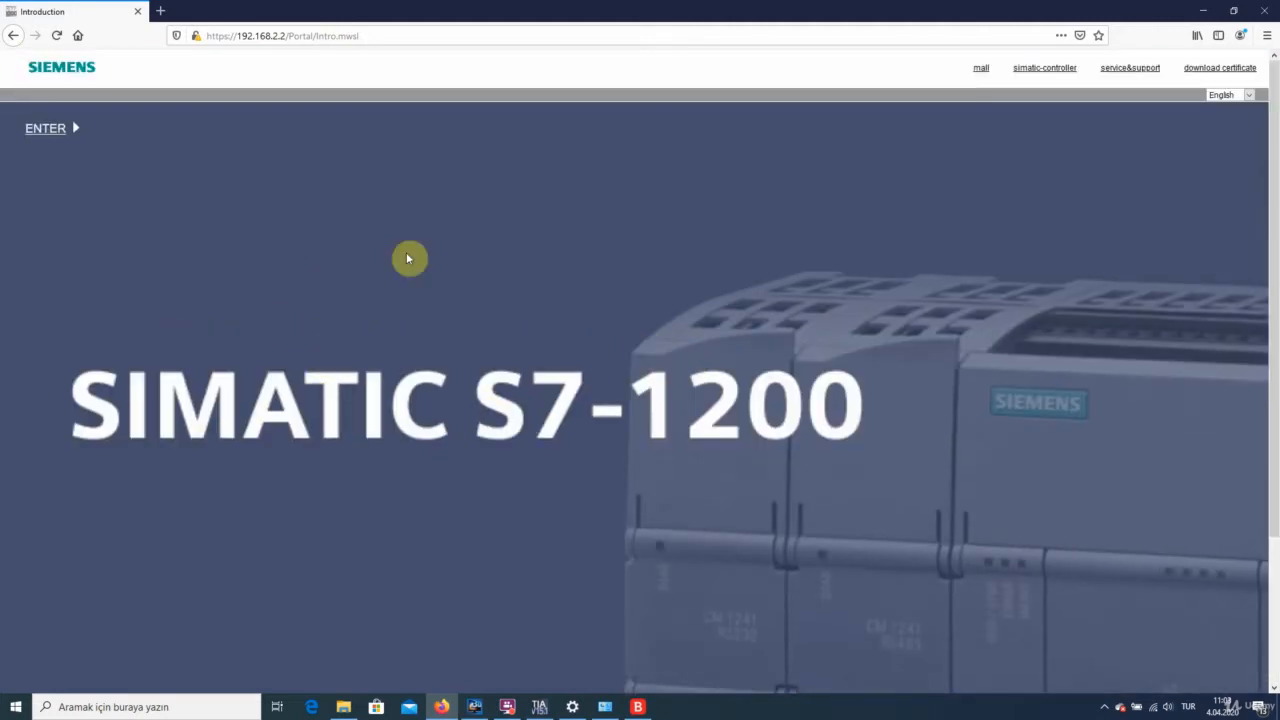
left_click(50, 131)
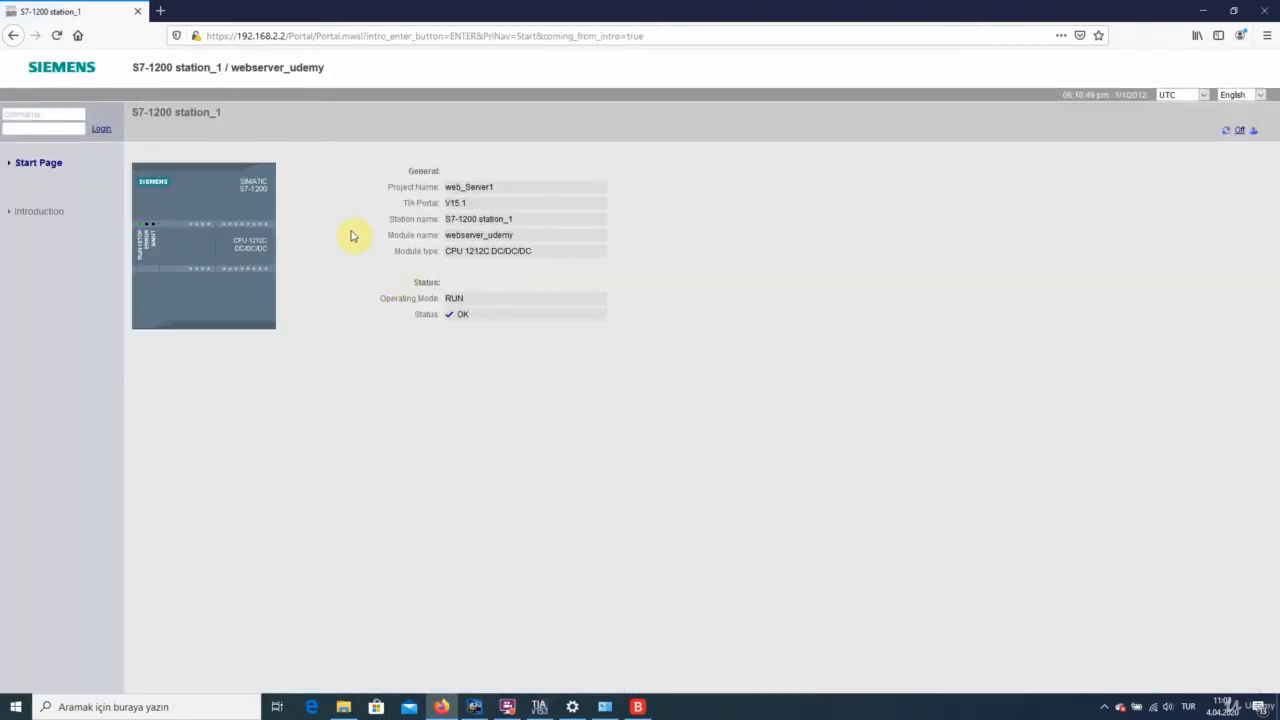
- Switch to TIA Portal, check the web server's user management in webserver_udemy's properties without changing it, and return to Firefox
left_click(71, 117)
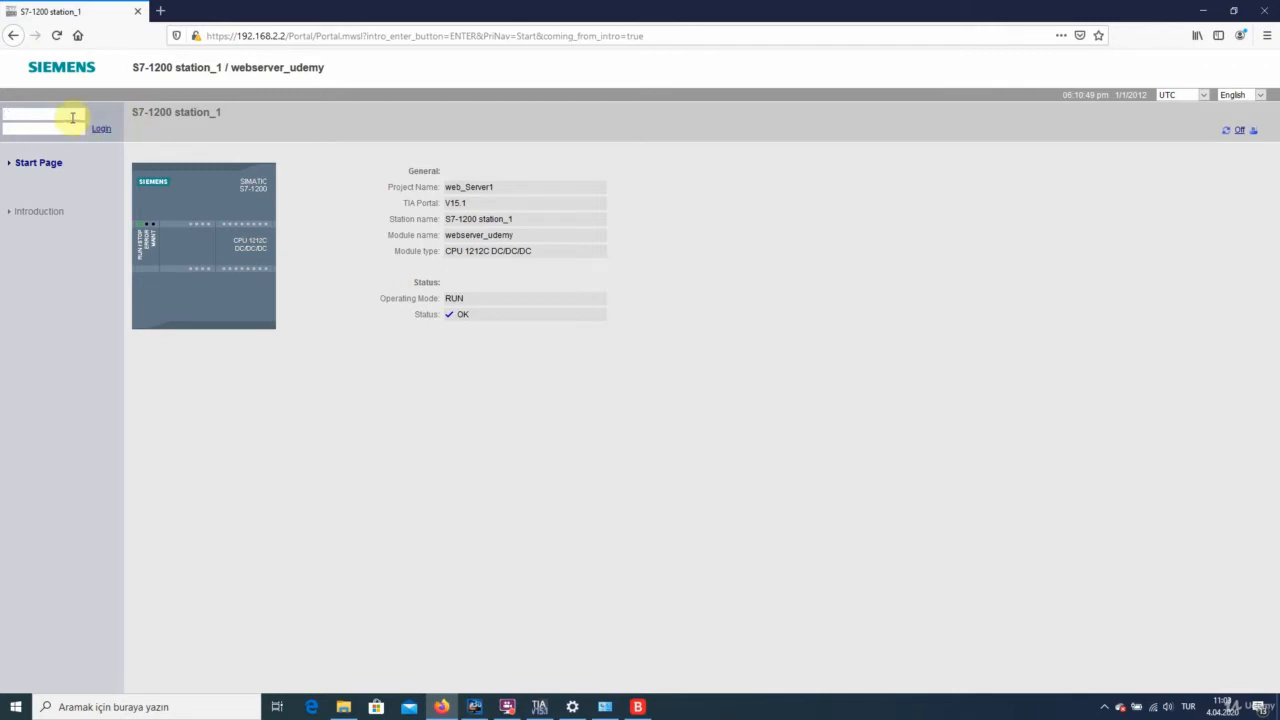
left_click(539, 706)
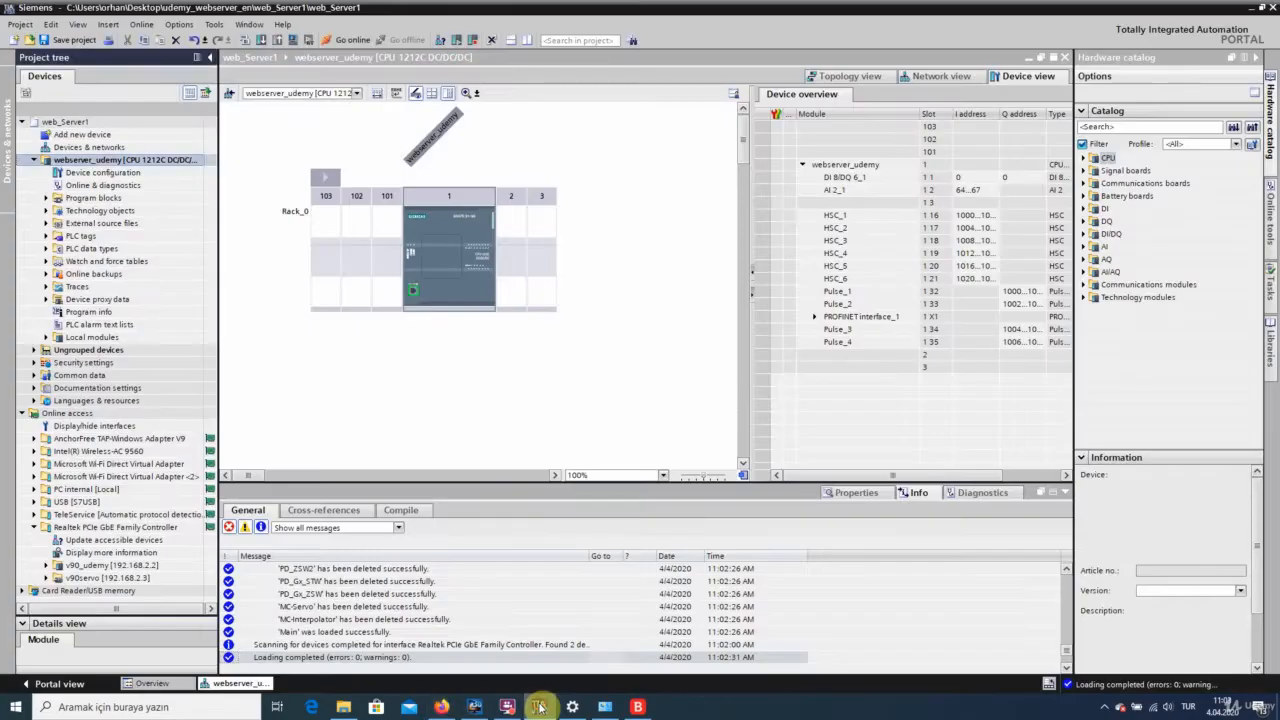
right_click(155, 165)
left_click(218, 612)
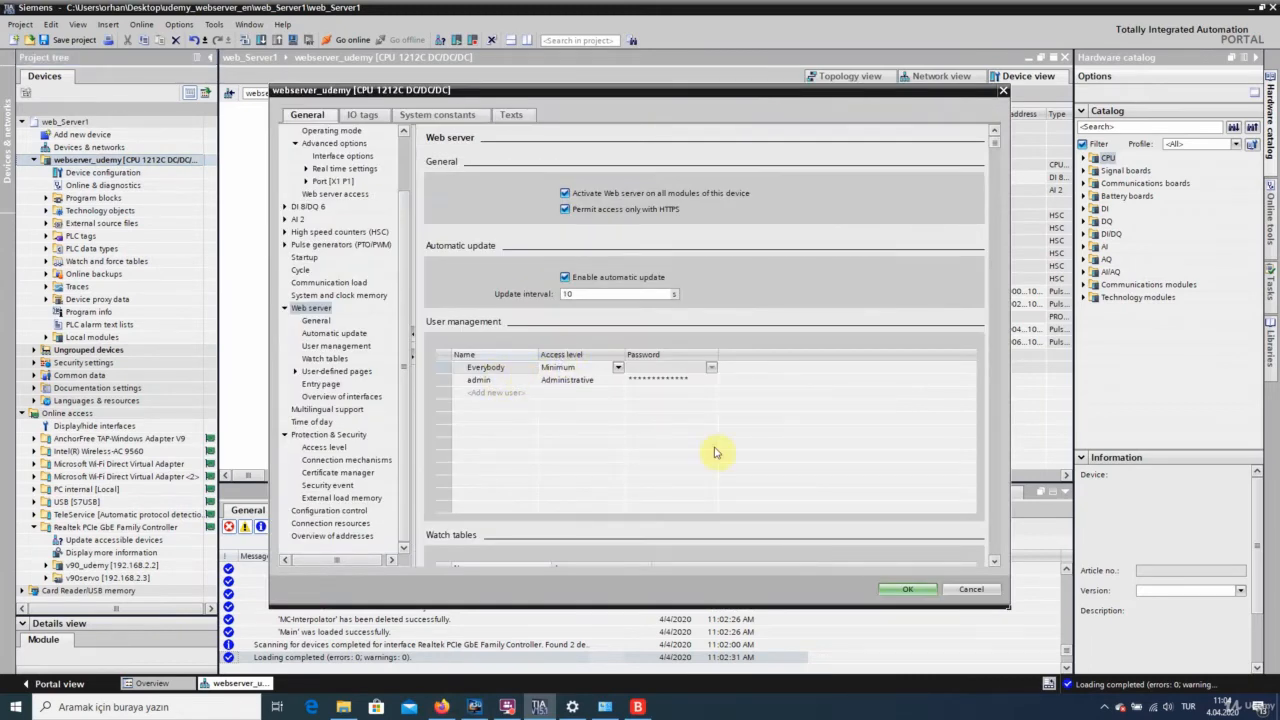
left_click(971, 590)
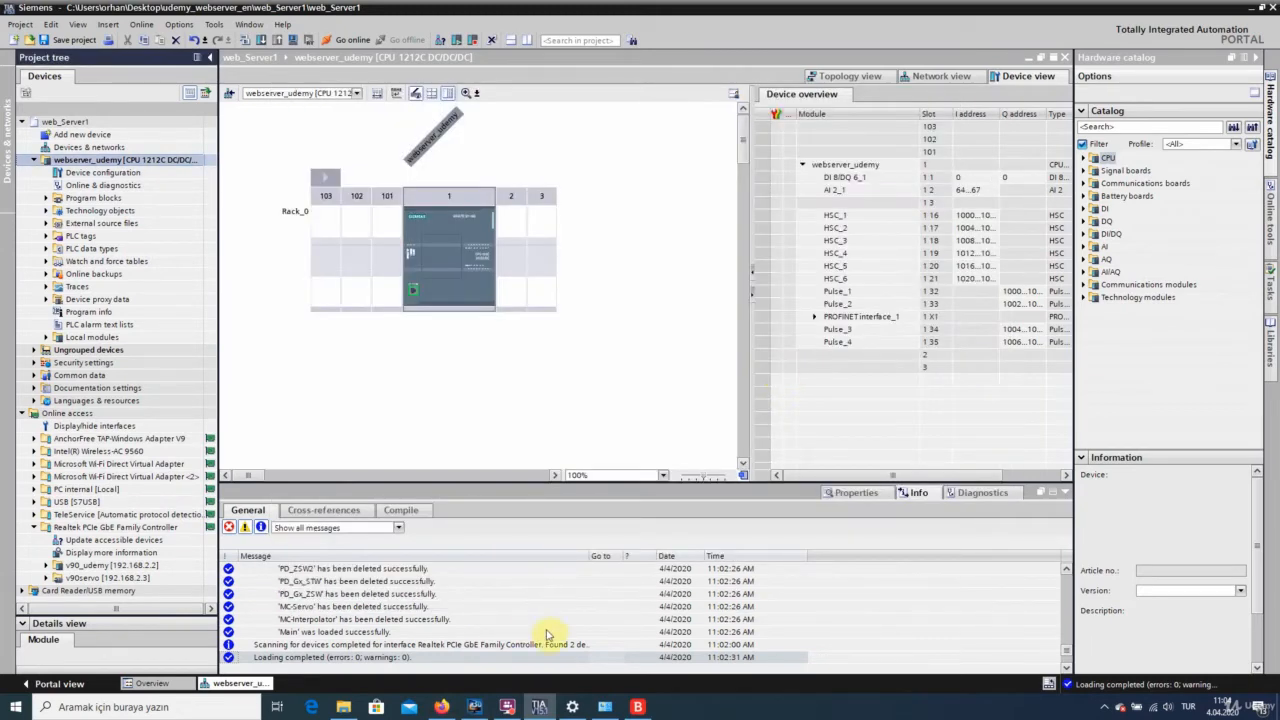
left_click(441, 707)
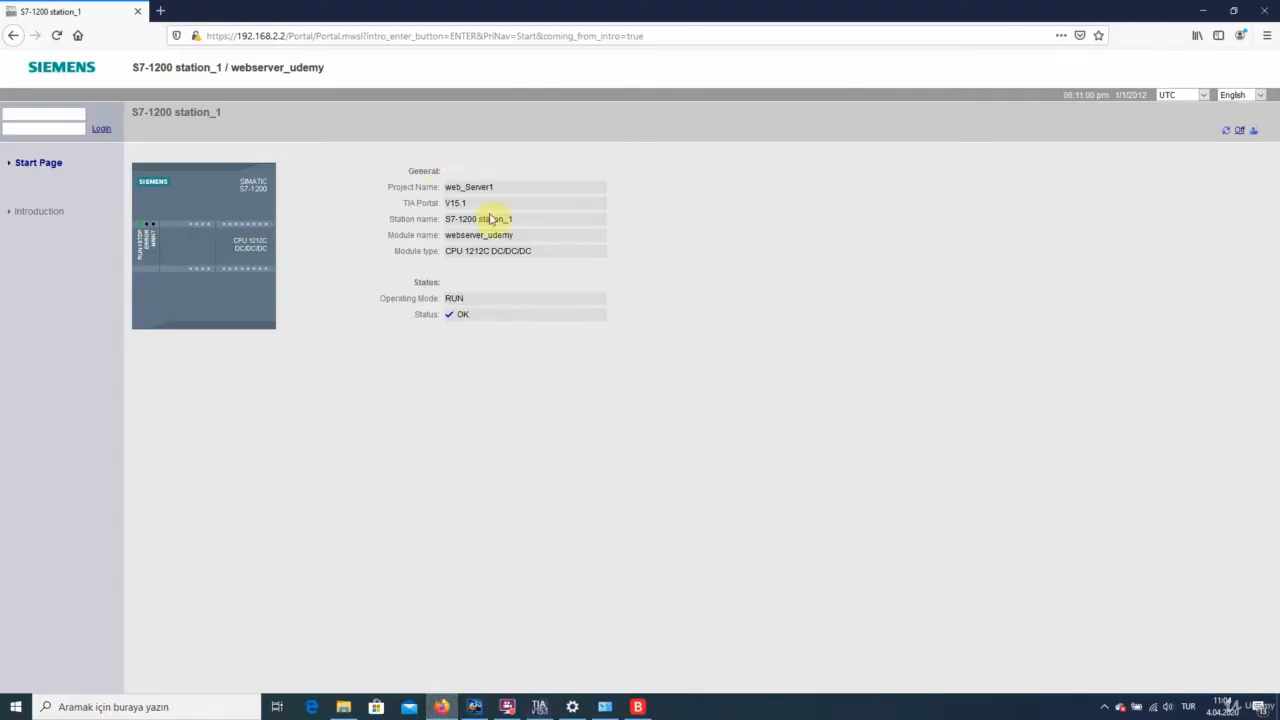
- Examine the station's general and status information on the start page, and visit the Introduction page before re-entering the portal
mouse_move(522, 237)
left_mouse_down()
mouse_move(449, 237)
mouse_move(497, 233)
mouse_move(520, 241)
mouse_move(503, 251)
mouse_move(534, 251)
left_mouse_up()
left_click(503, 266)
left_click(470, 198)
left_click_drag(448, 187, 502, 196)
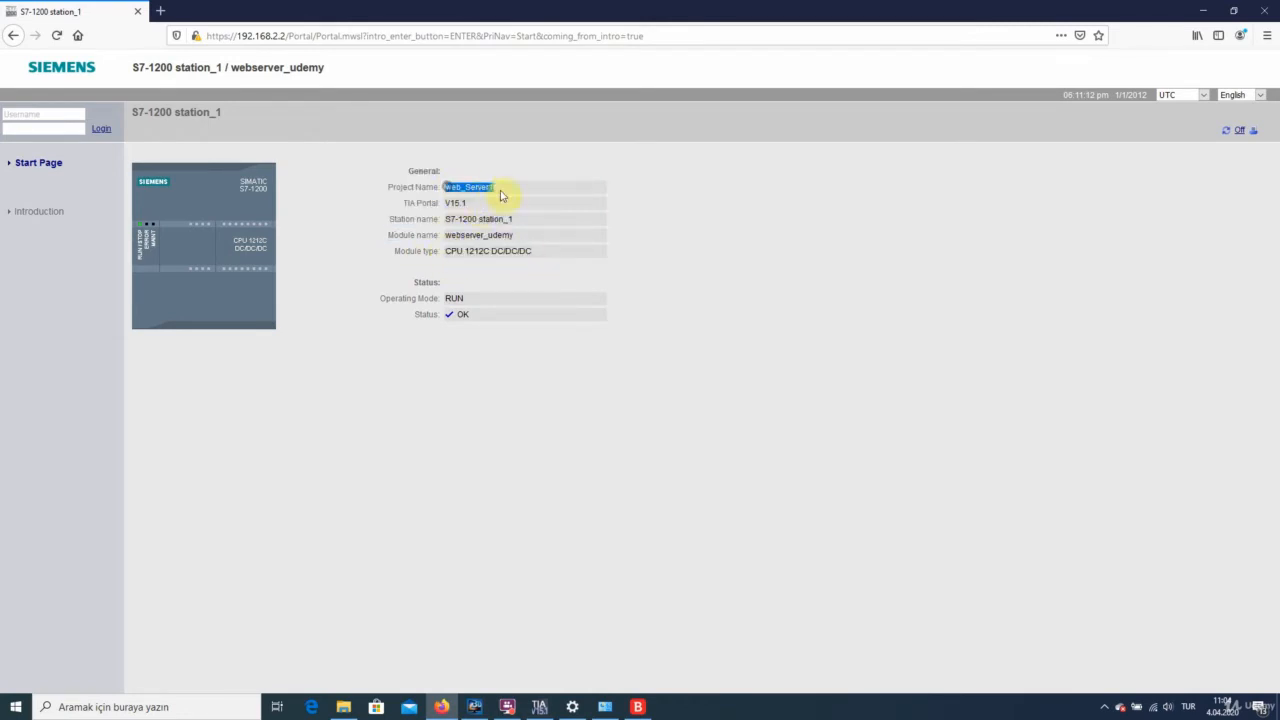
left_click(488, 222)
left_click_drag(407, 169, 490, 338)
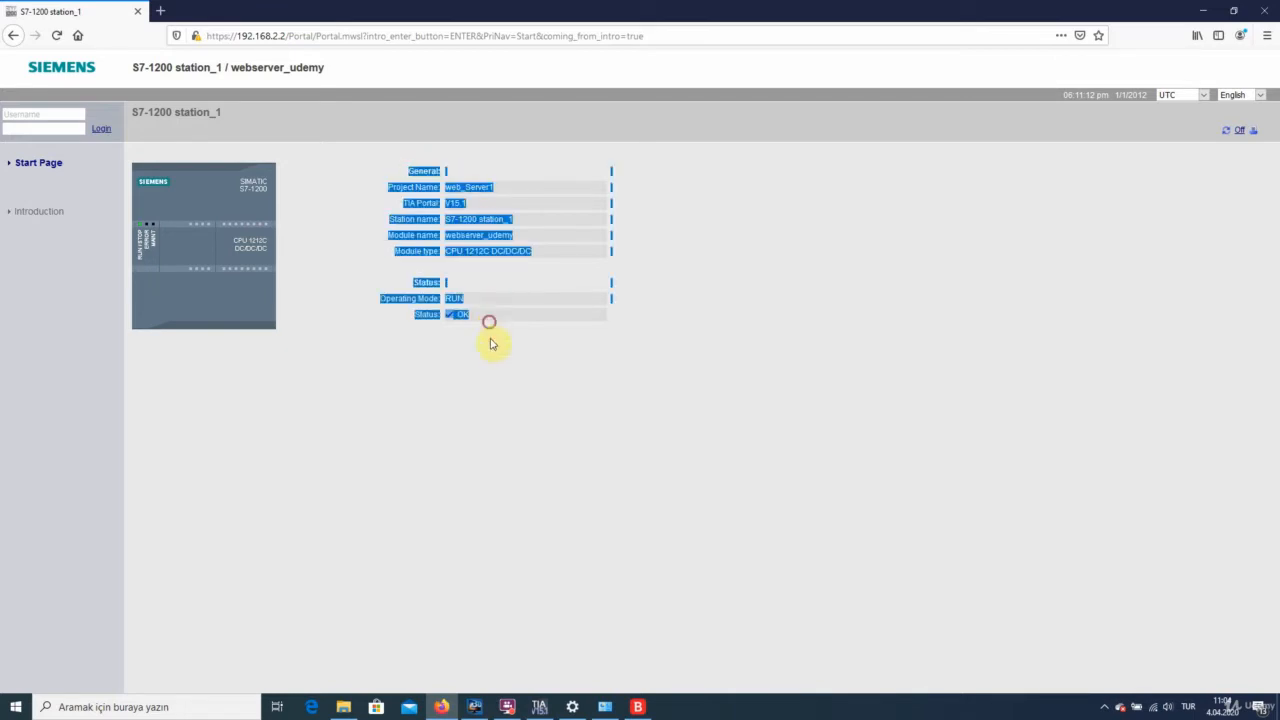
left_click(490, 338)
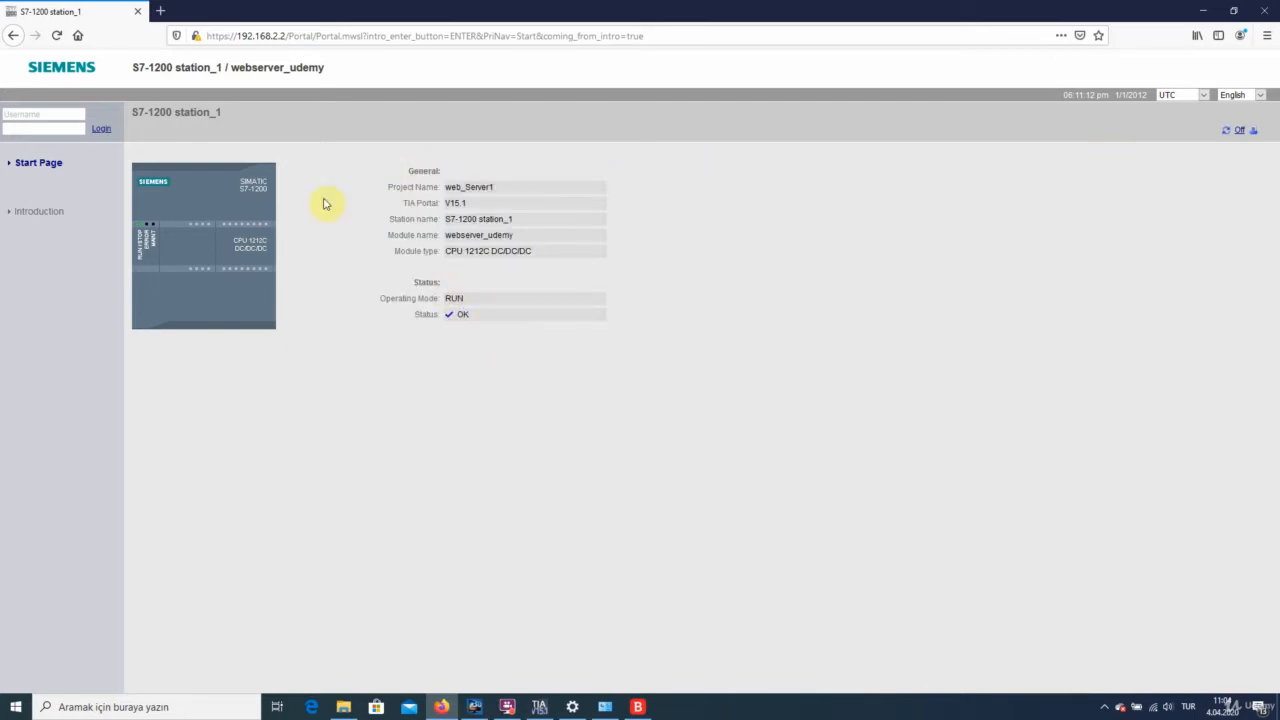
left_click(42, 211)
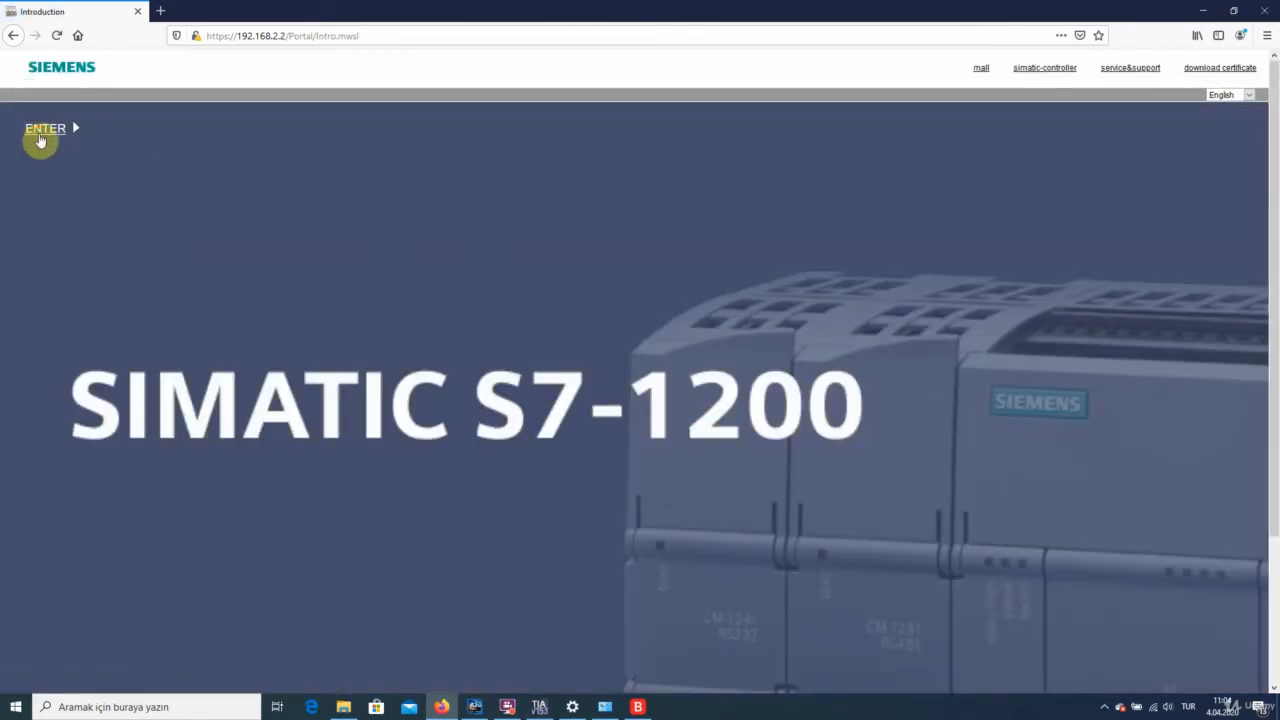
left_click(42, 134)
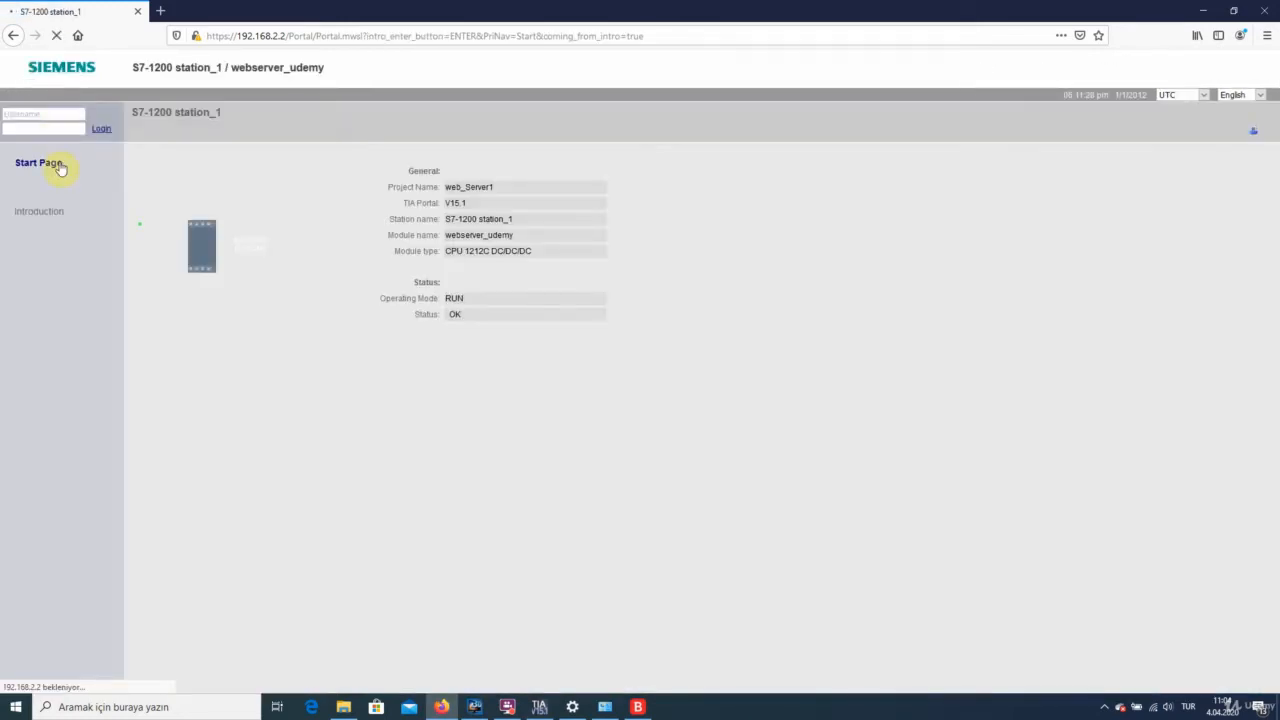
- Log in to the web server as admin with the account password and decline saving the login in Firefox
key("Caps_Lock")
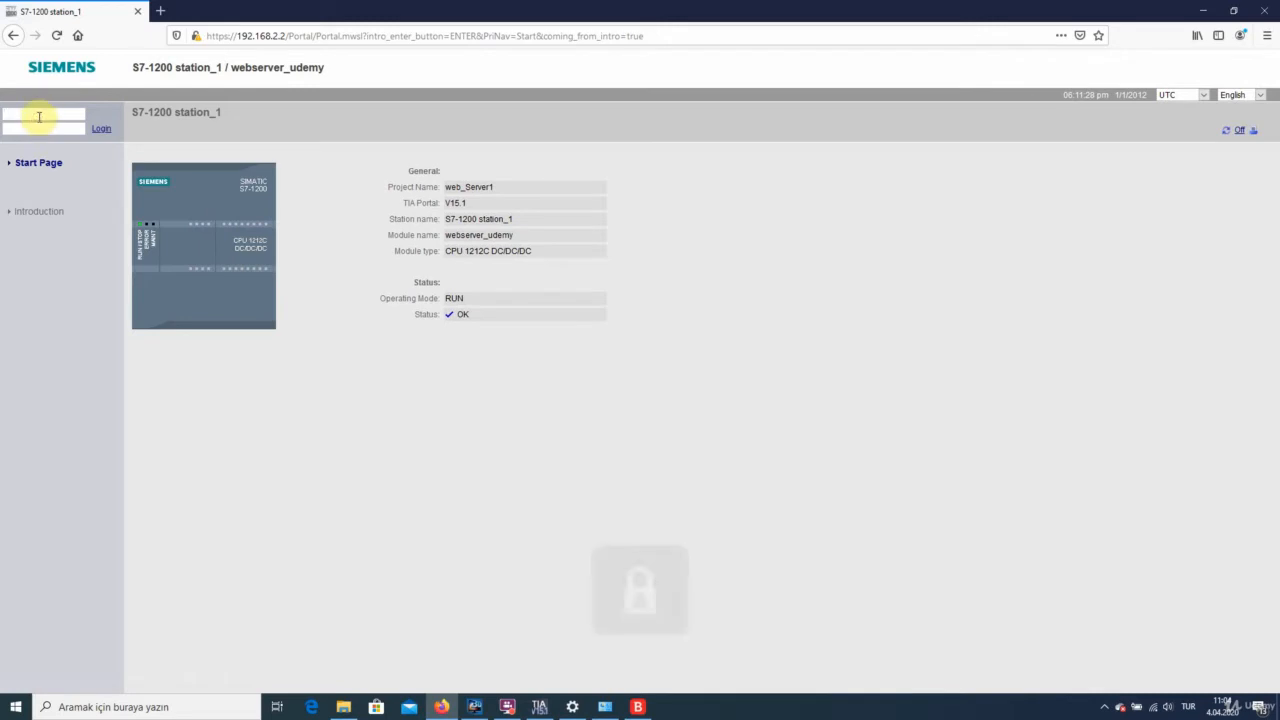
type("A")
key("BackSpace")
type("admin")
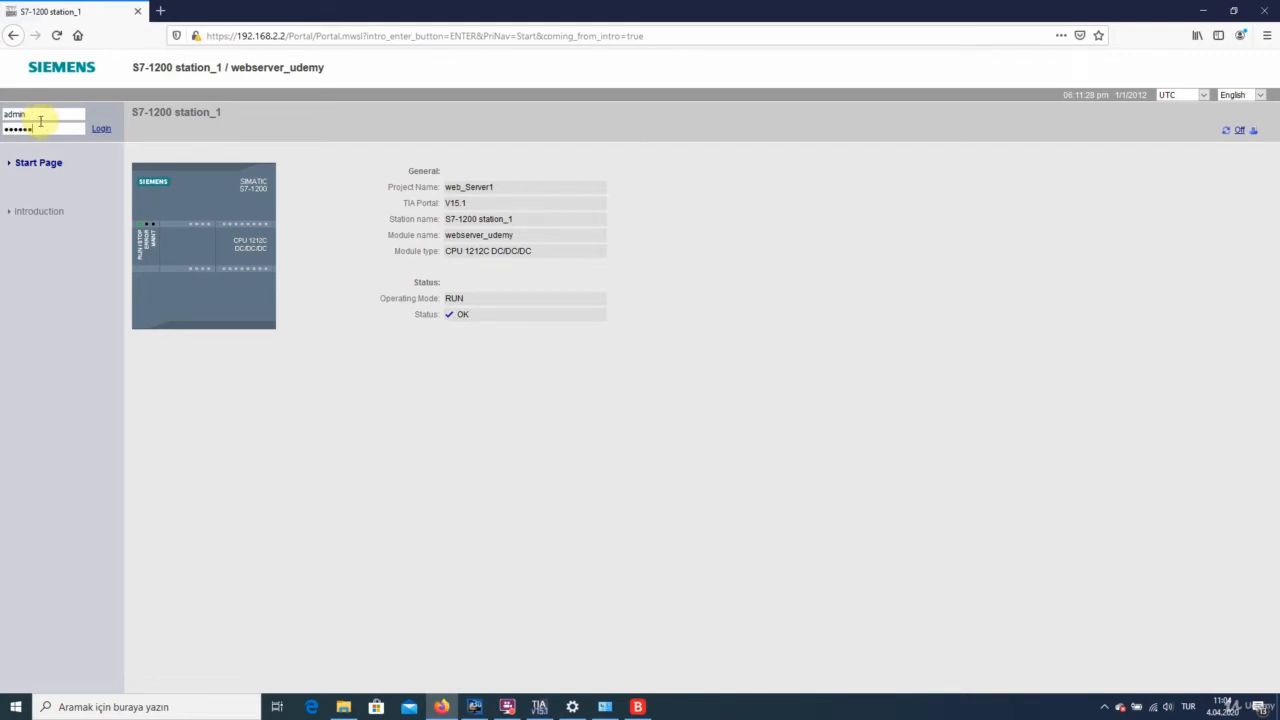
left_click(101, 128)
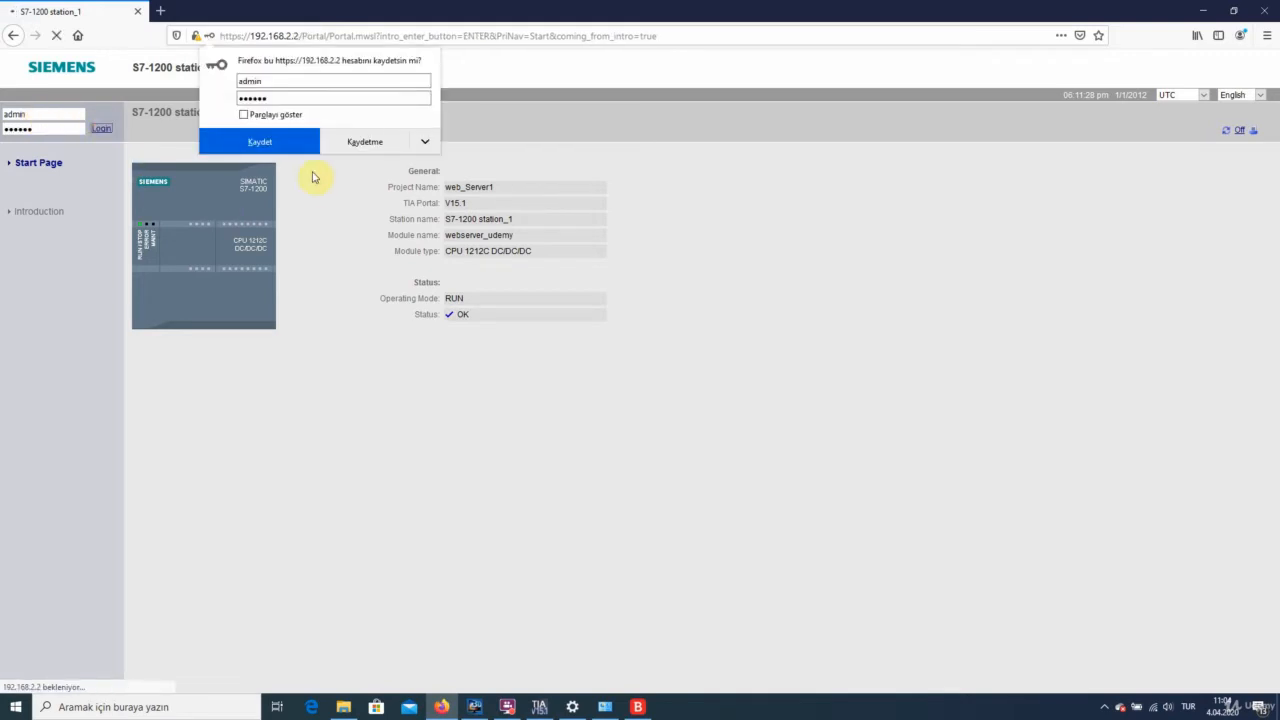
left_click(358, 145)
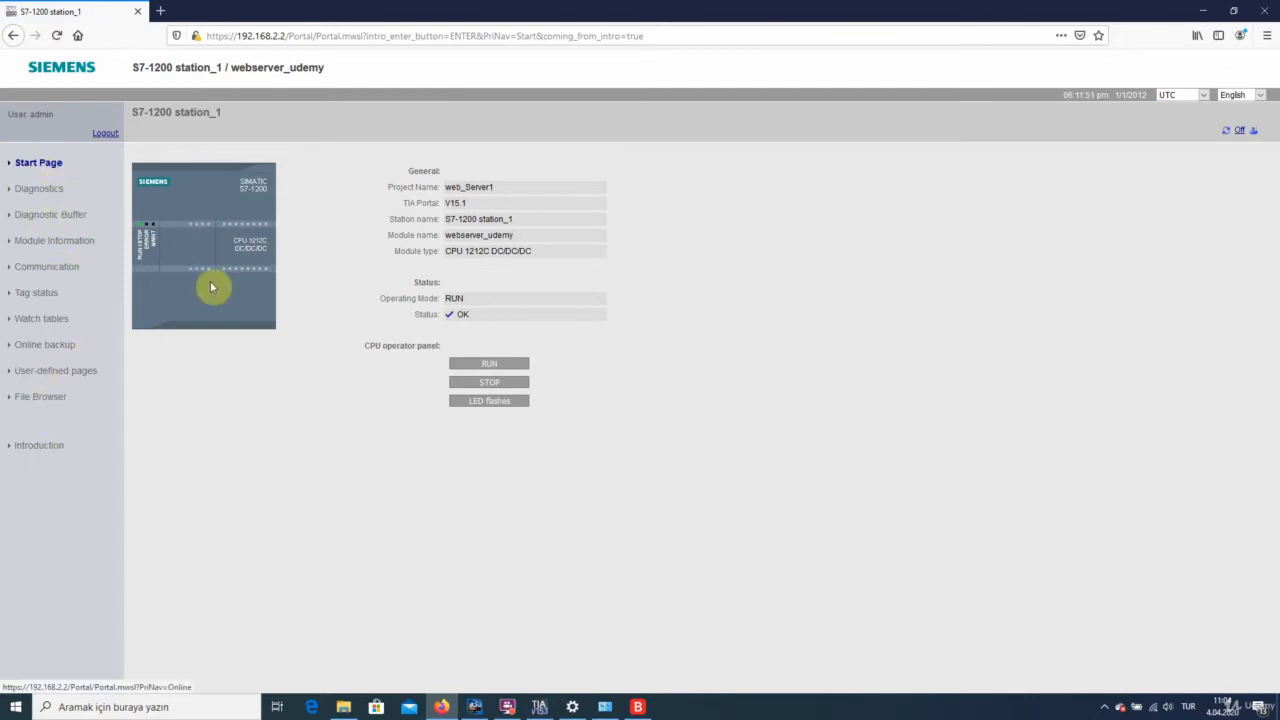
- Trigger the CPU's LED flashing and arrange the AVerMedia camera view of the PLC beside a restored, widened Firefox window
left_click(490, 403)
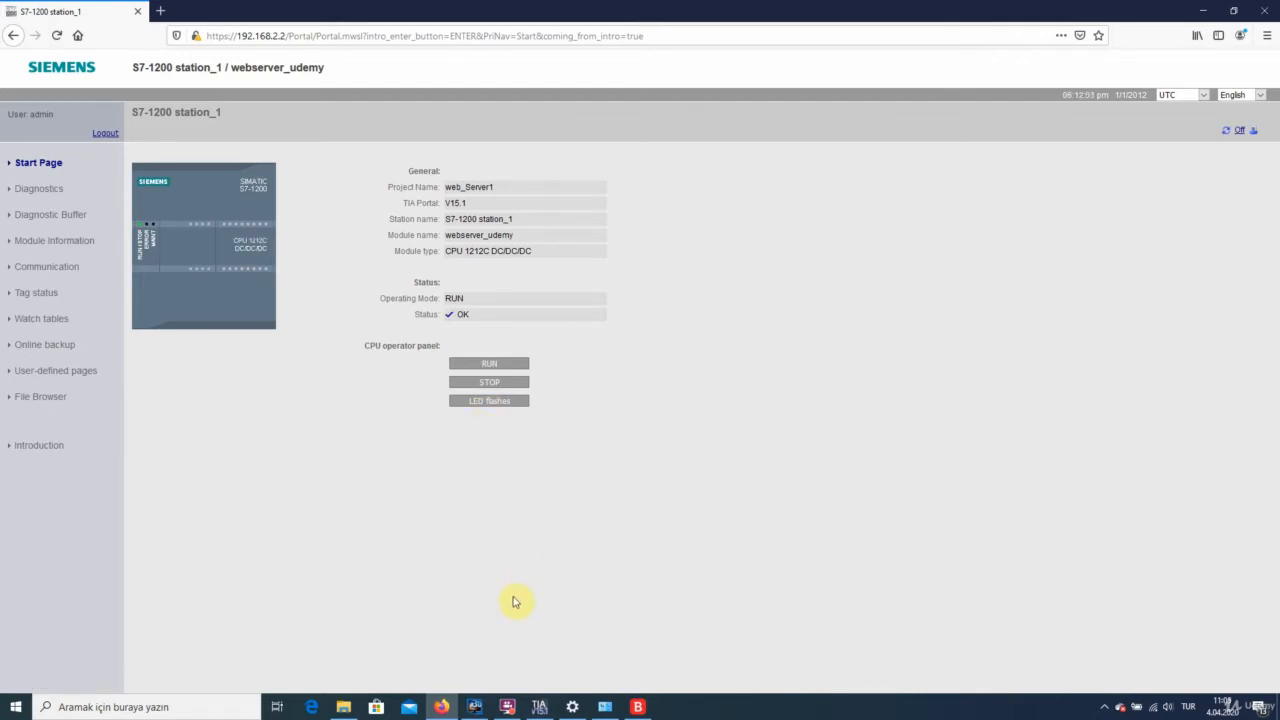
left_click(475, 704)
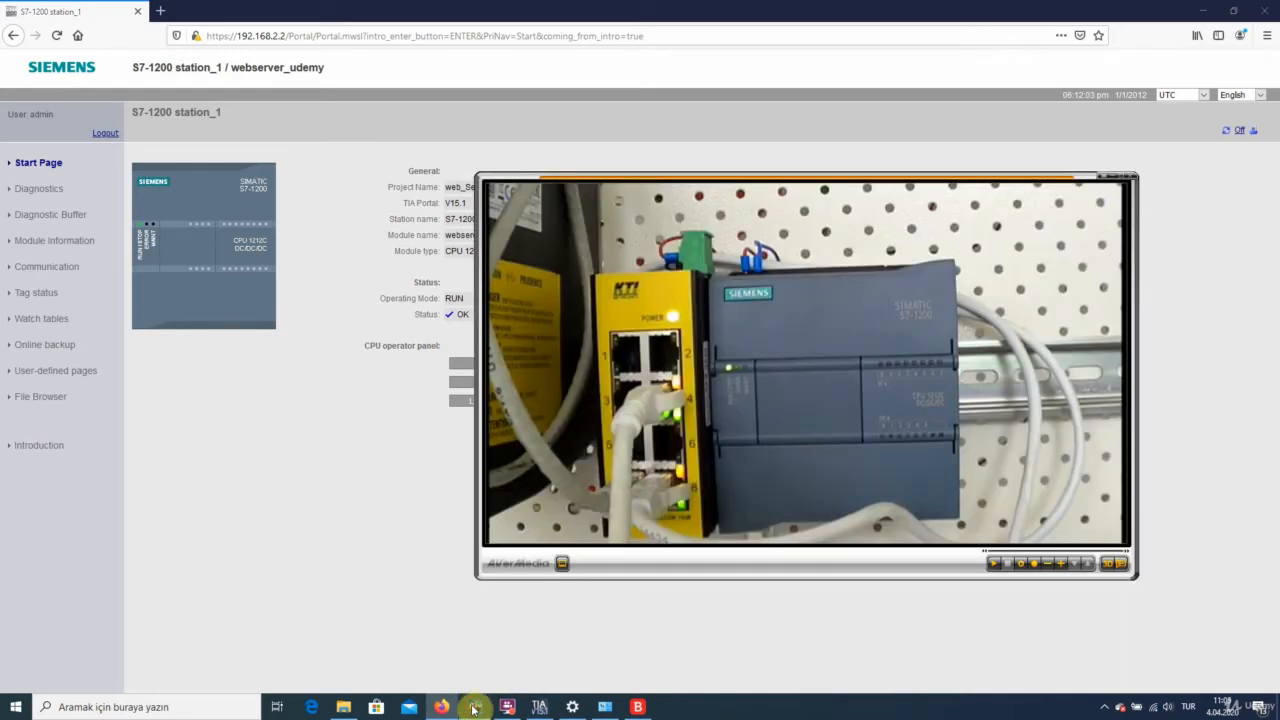
left_click_drag(660, 445, 794, 428)
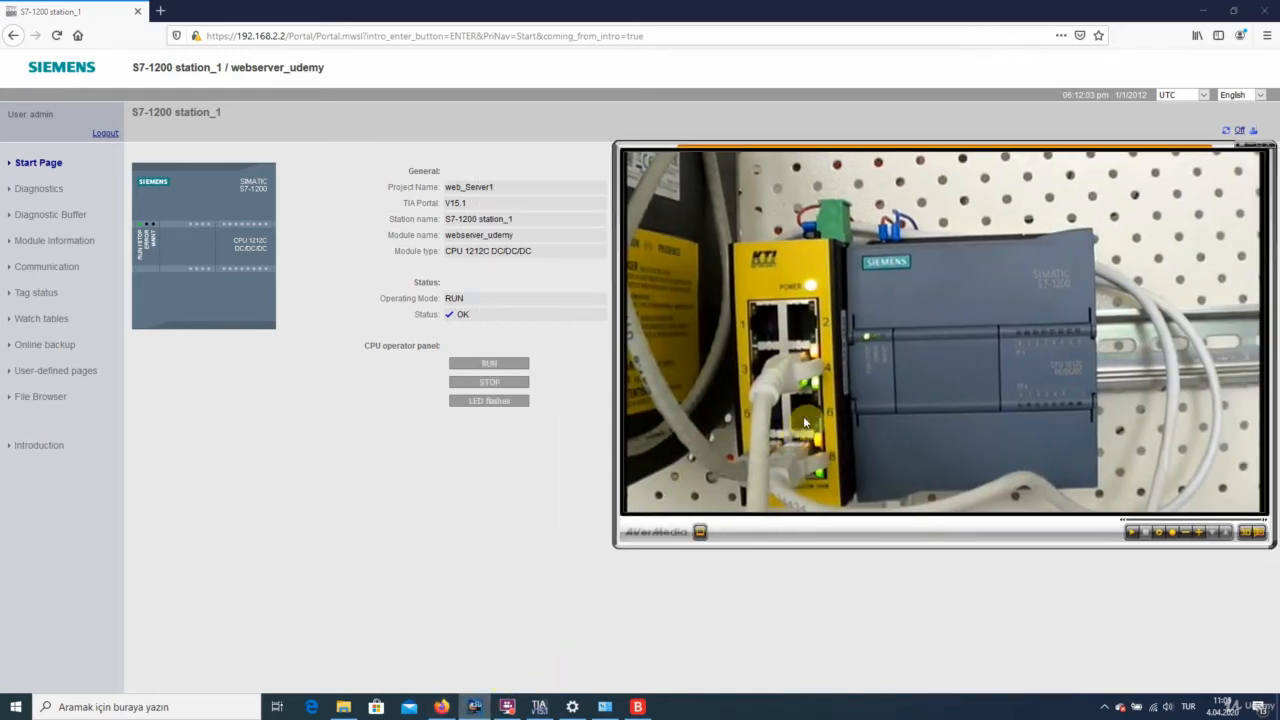
left_click(1234, 10)
left_click_drag(820, 163, 642, 10)
left_click_drag(922, 204, 936, 150)
left_click(550, 14)
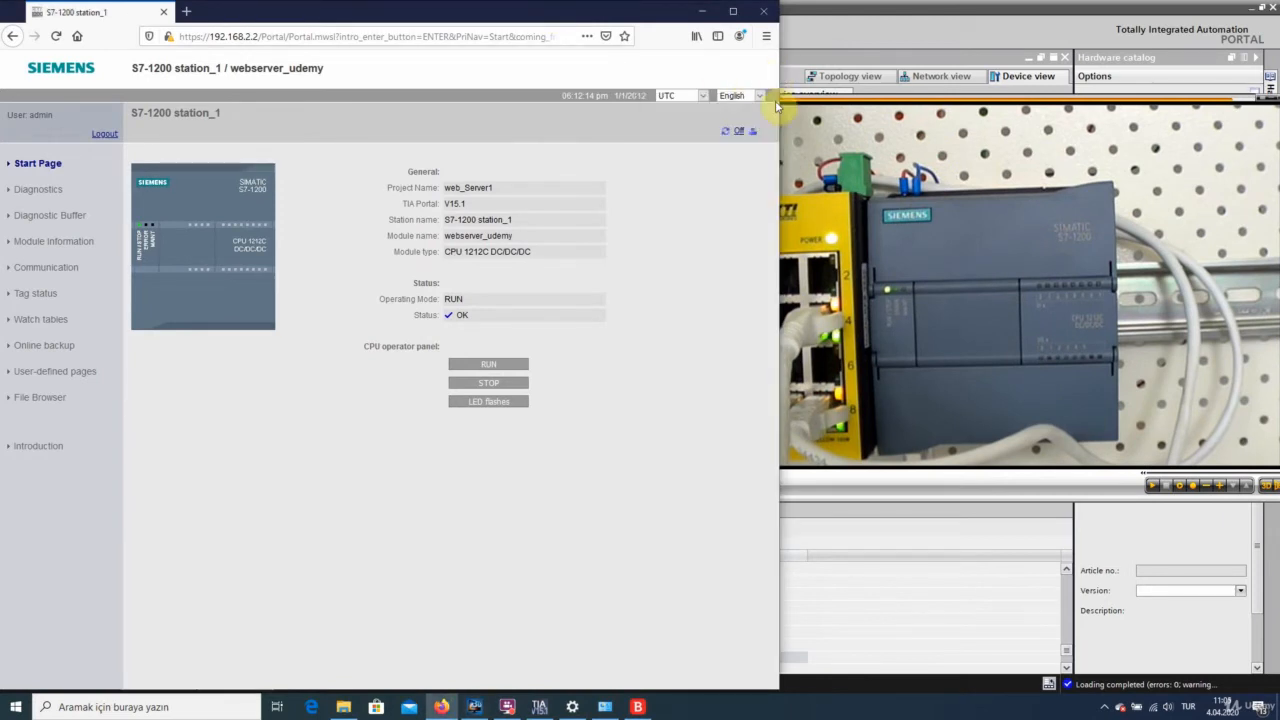
left_click_drag(777, 93, 859, 94)
- Change the CPU to STOP mode from the web server's CPU operator panel and confirm
left_click(508, 383)
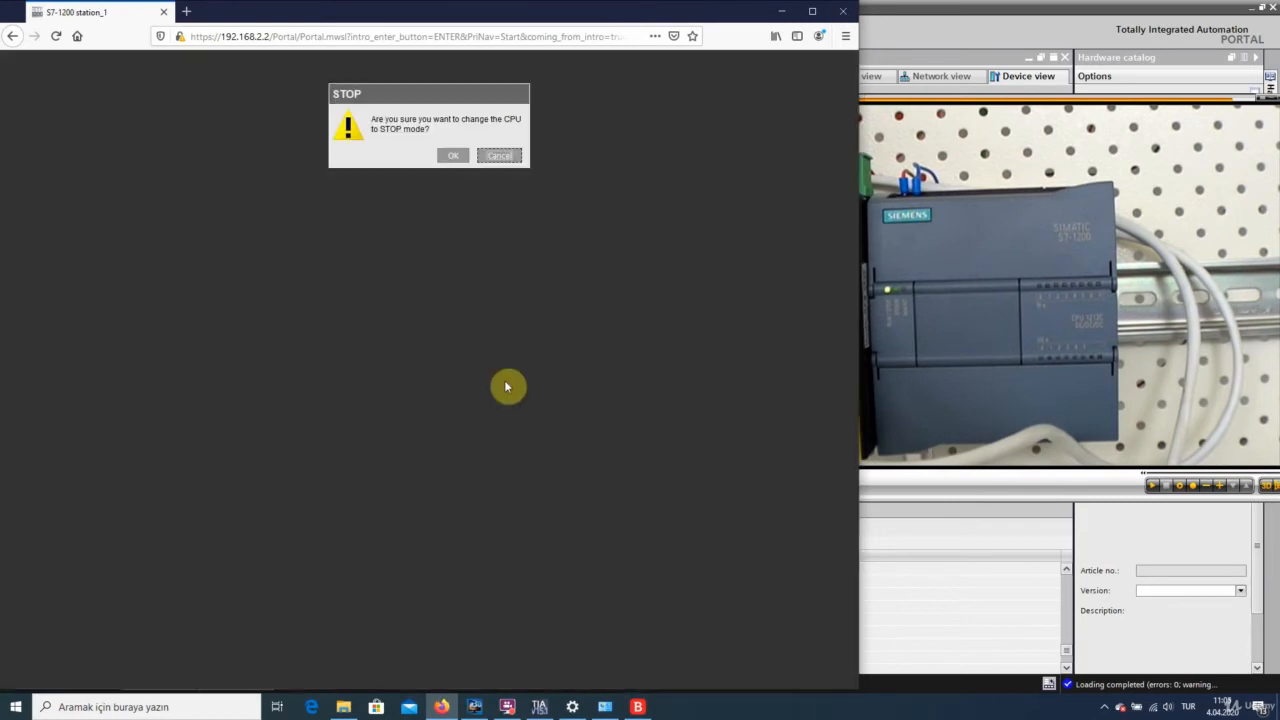
left_click(454, 158)
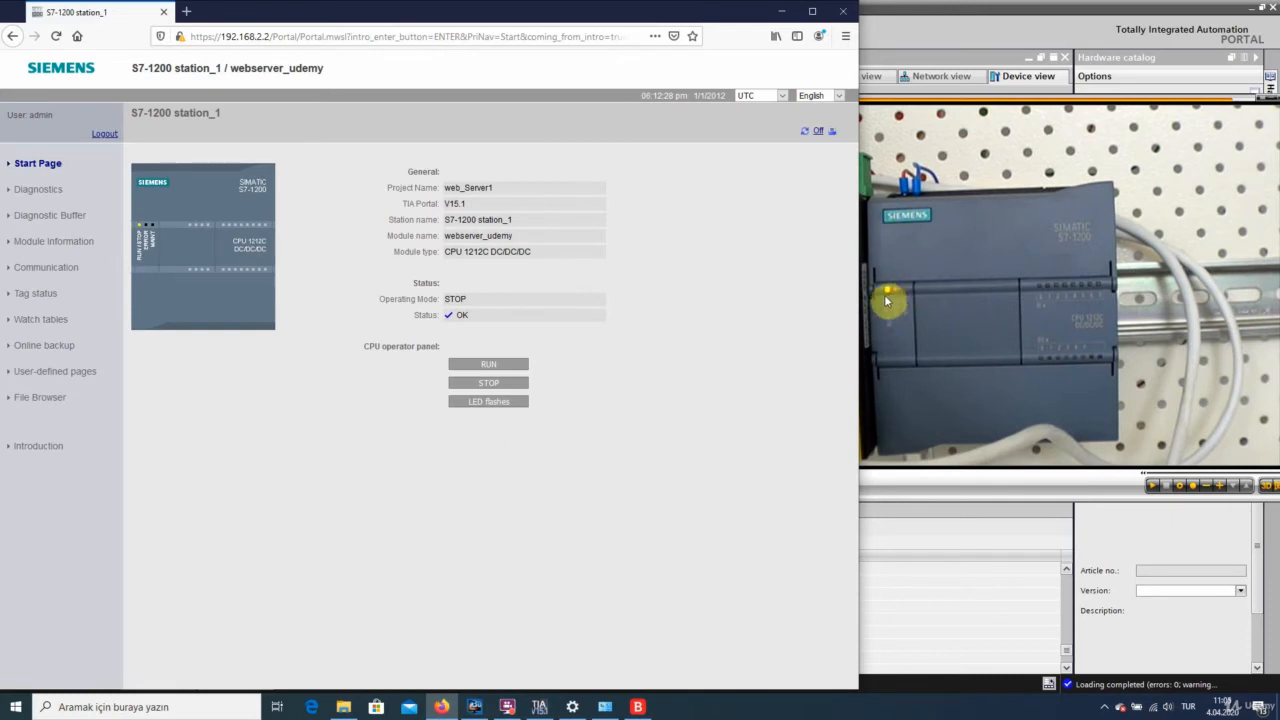
- Change the CPU to RUN mode from the CPU operator panel, confirm the change, and trigger the LED flashing
left_click(499, 368)
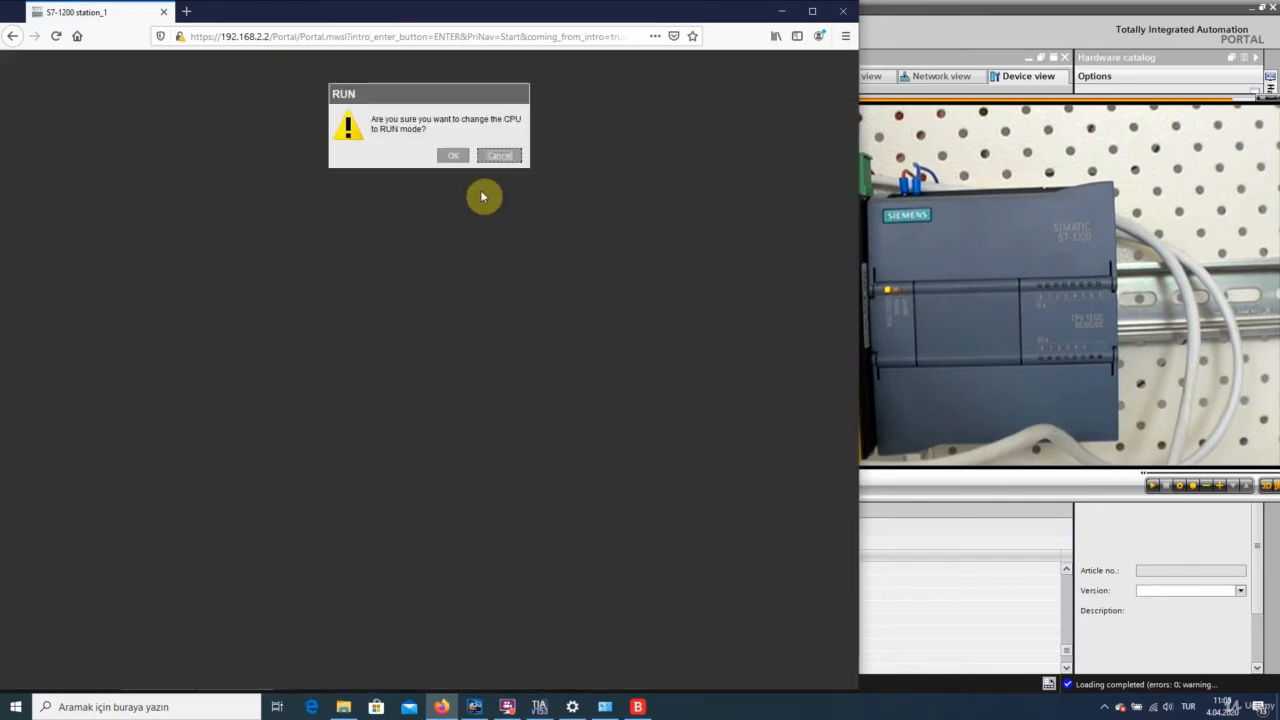
left_click(455, 158)
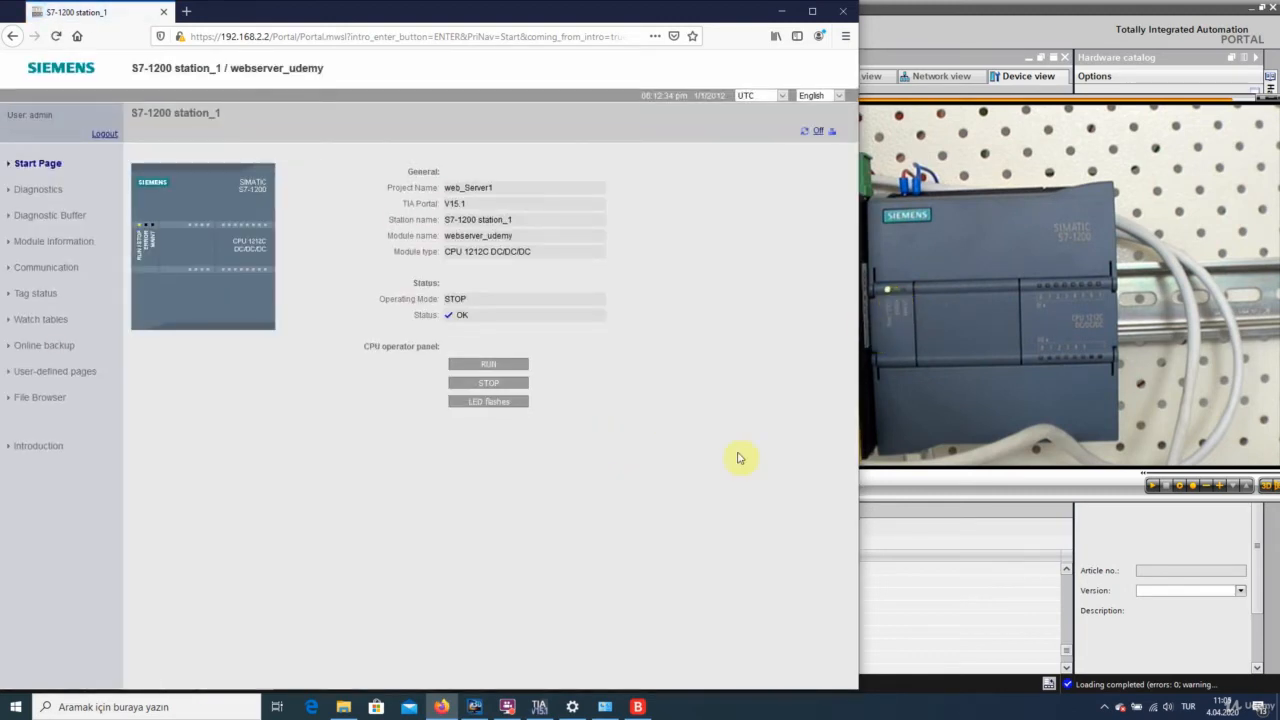
left_click(482, 405)
- Examine the diagnostics identification, program protection and memory data, the diagnostic buffer, and the module information for S7-1200 station_1
left_click(24, 190)
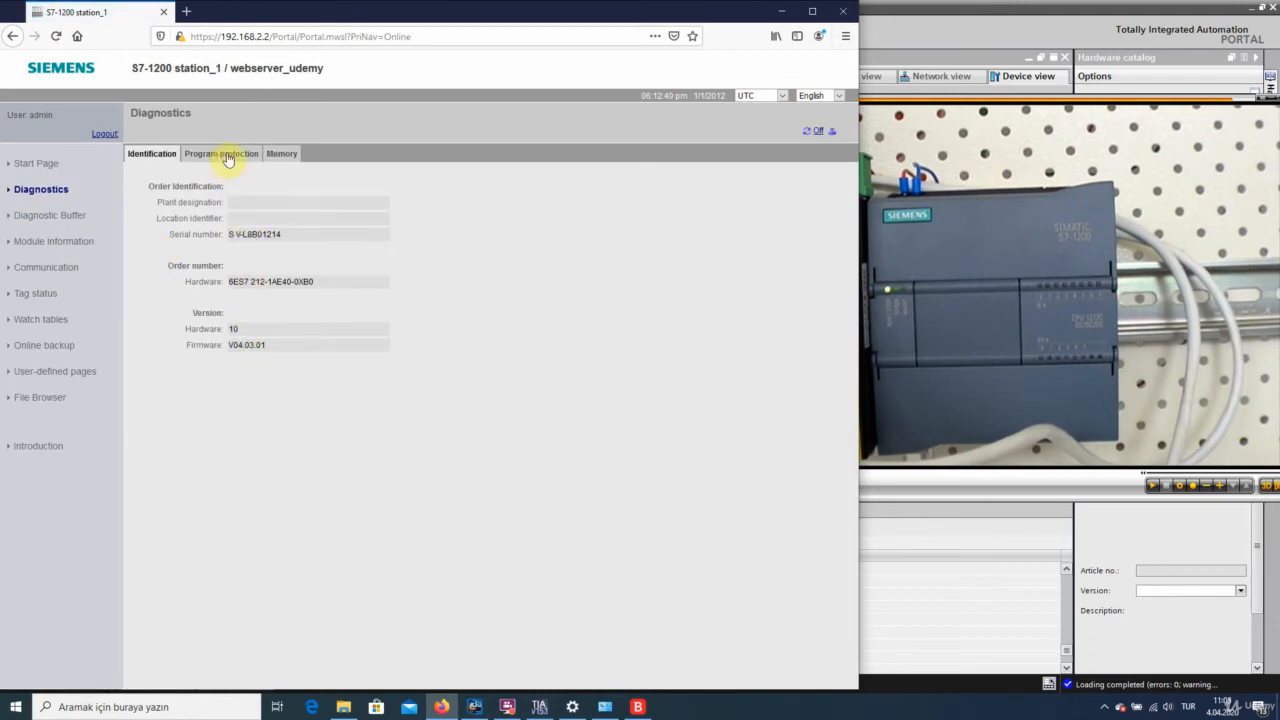
left_click(228, 158)
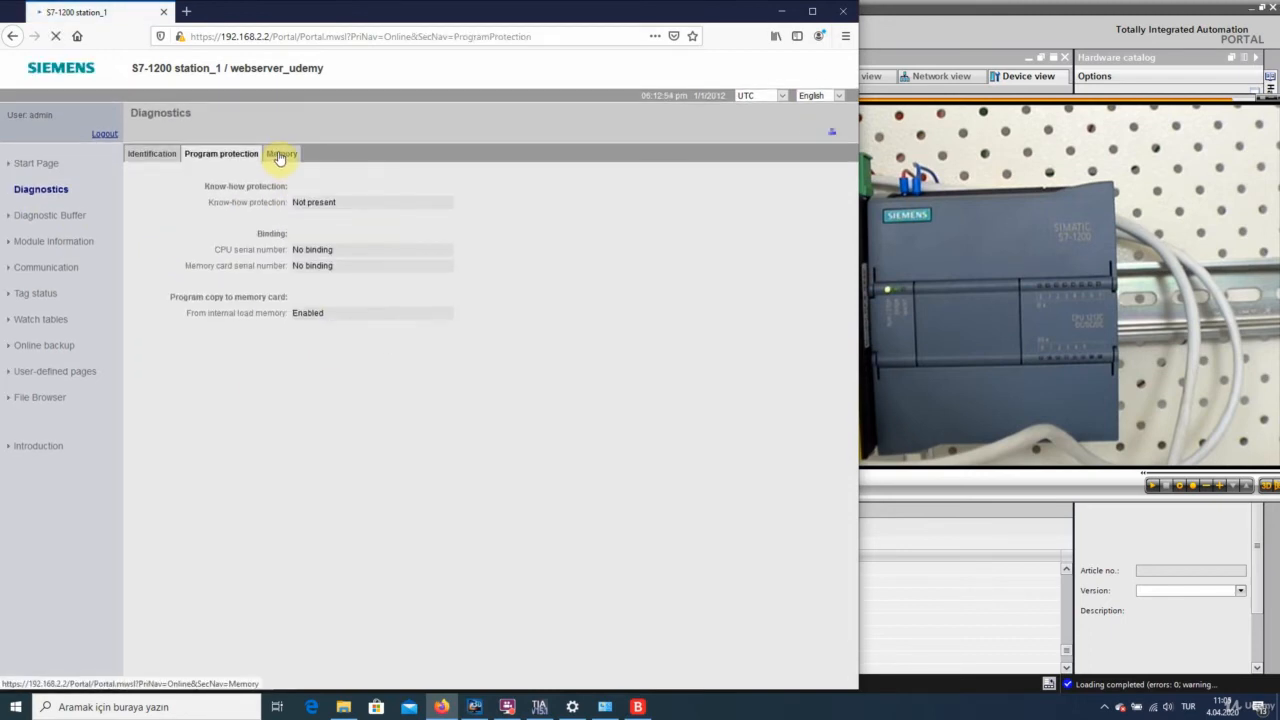
left_click(280, 157)
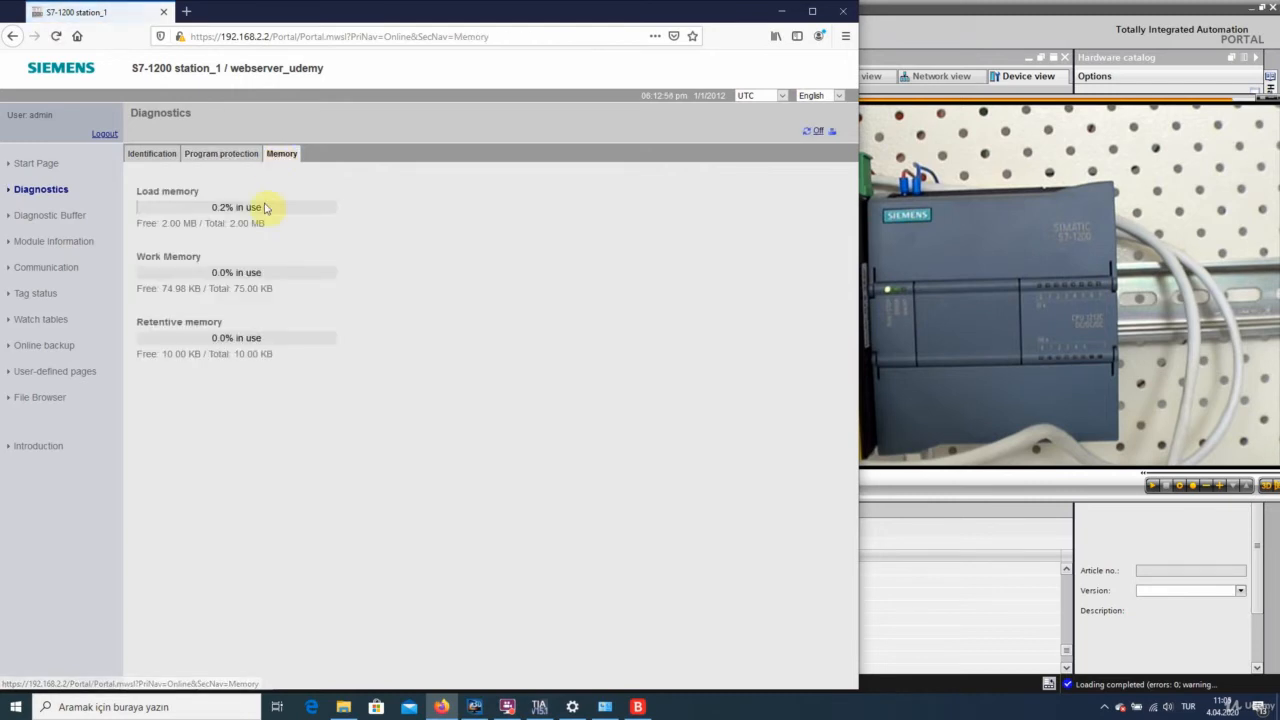
left_click(47, 217)
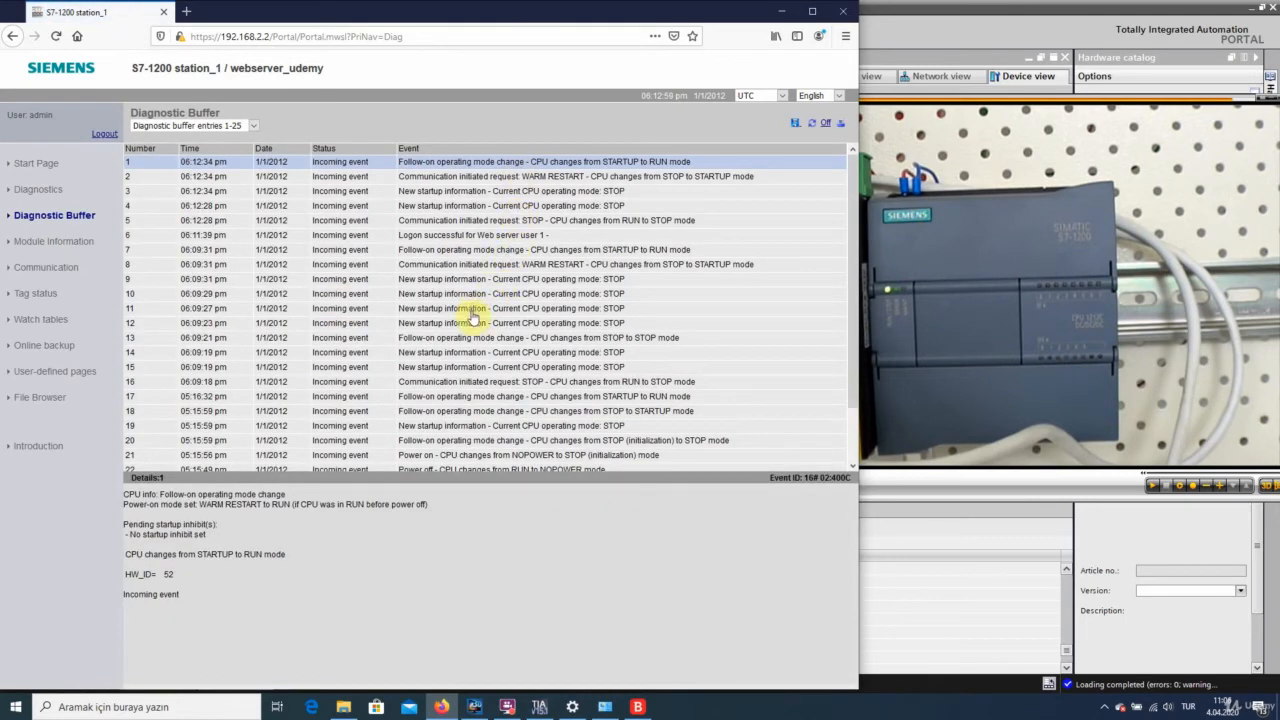
left_click(85, 244)
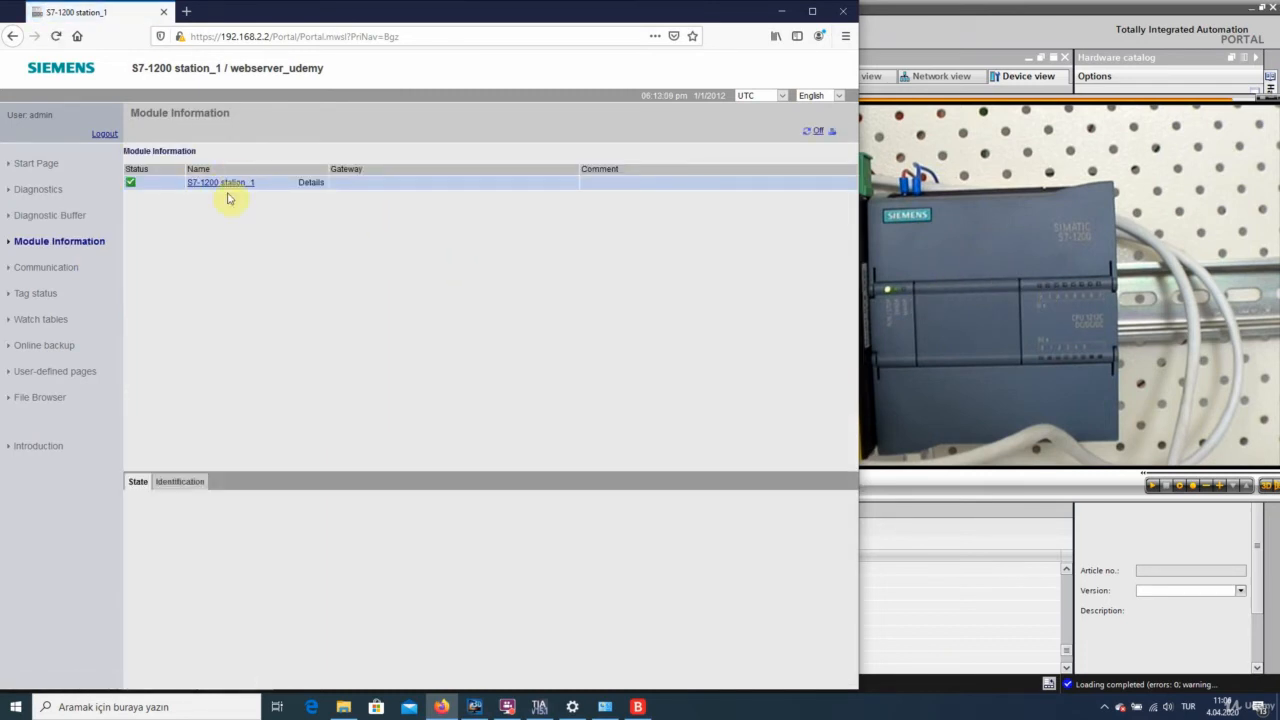
left_click(222, 183)
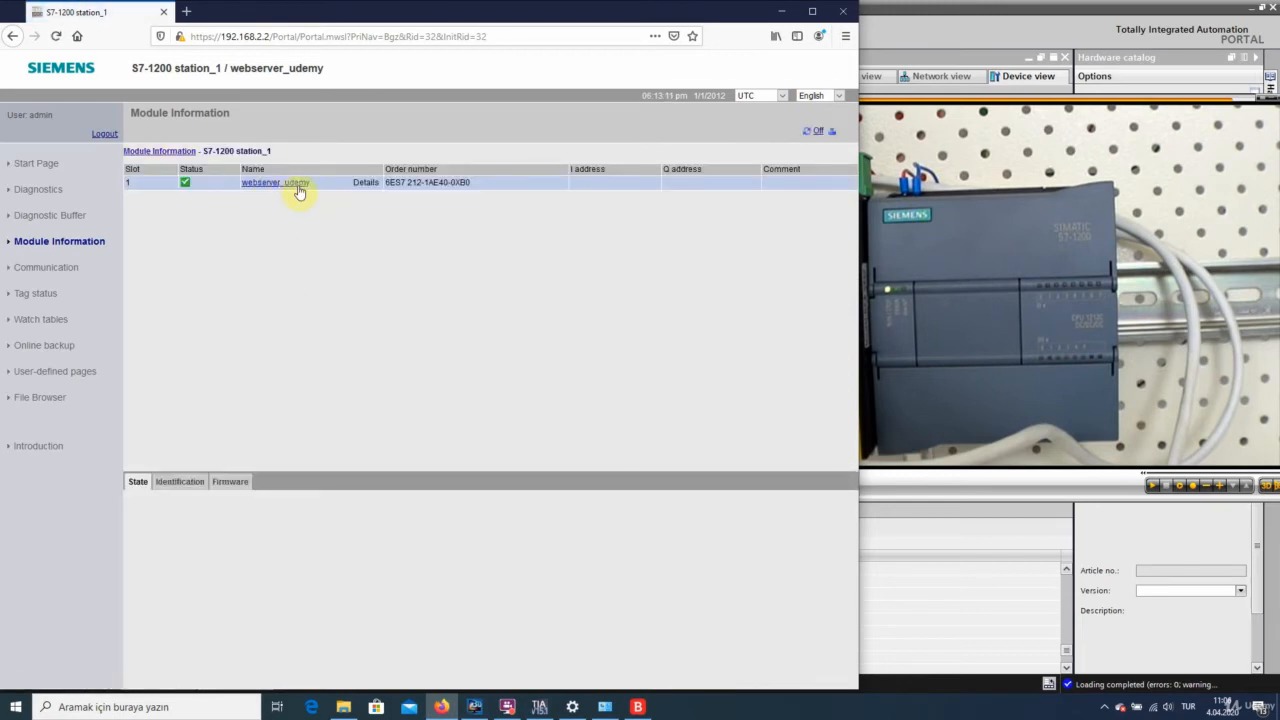
- Examine the Communication, Tag status, Watch tables, Online backup, User-defined pages and File Browser pages, and return to Tag status
left_click(64, 268)
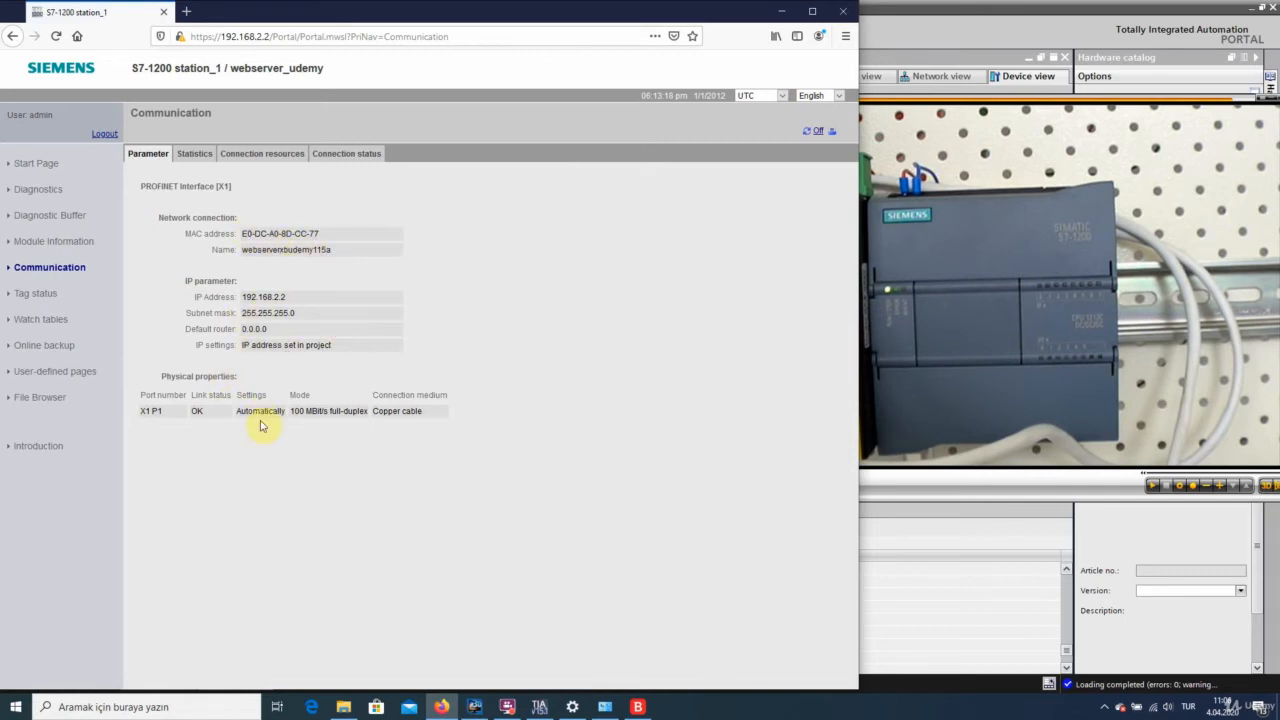
left_click(44, 292)
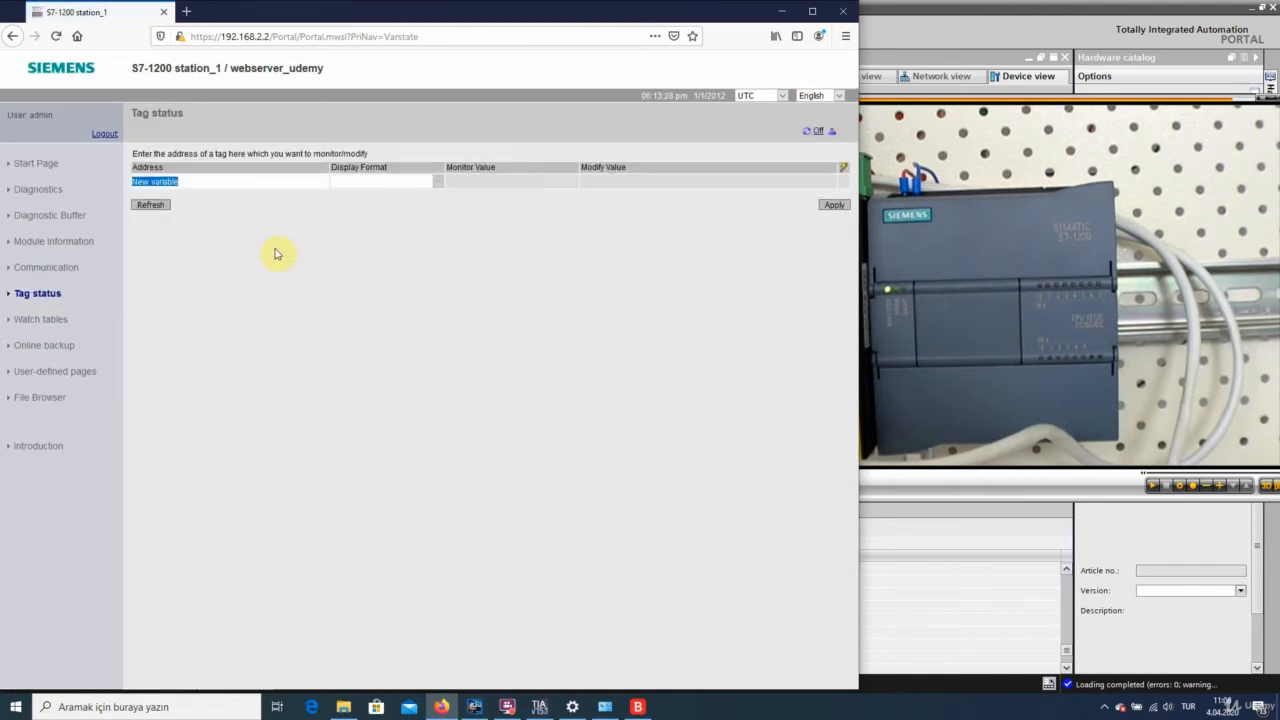
left_click(50, 322)
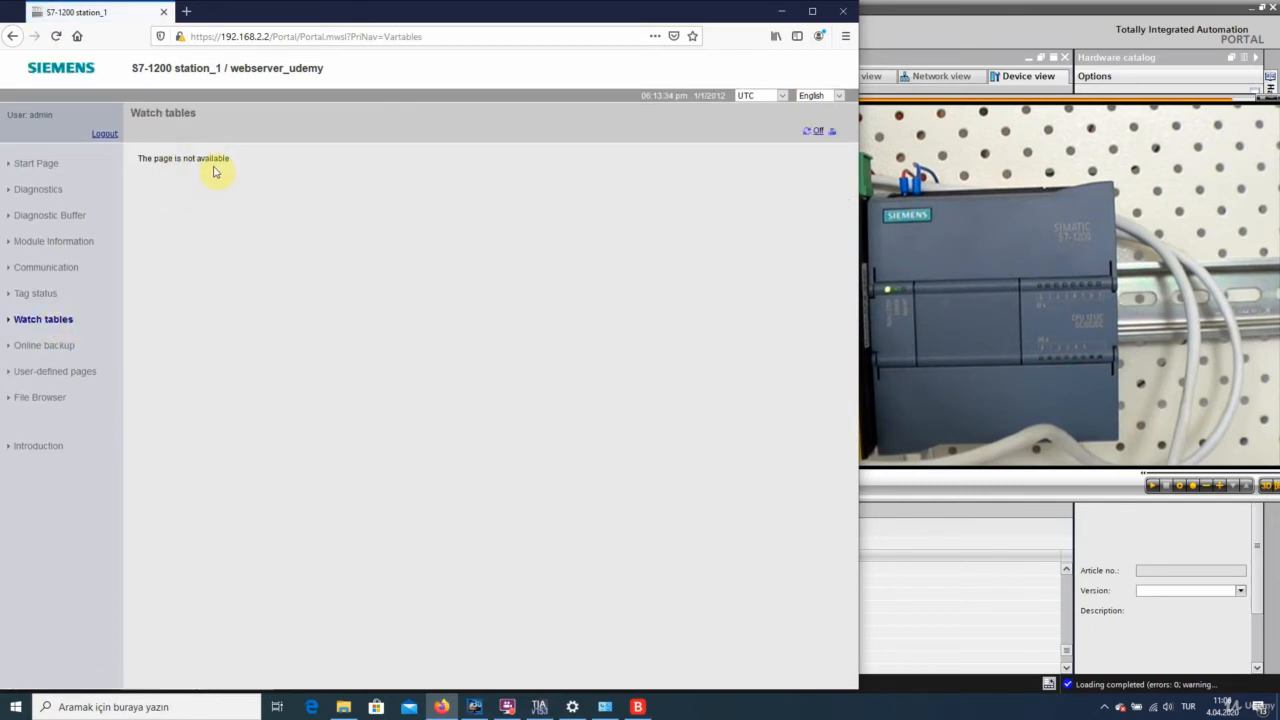
left_click(53, 350)
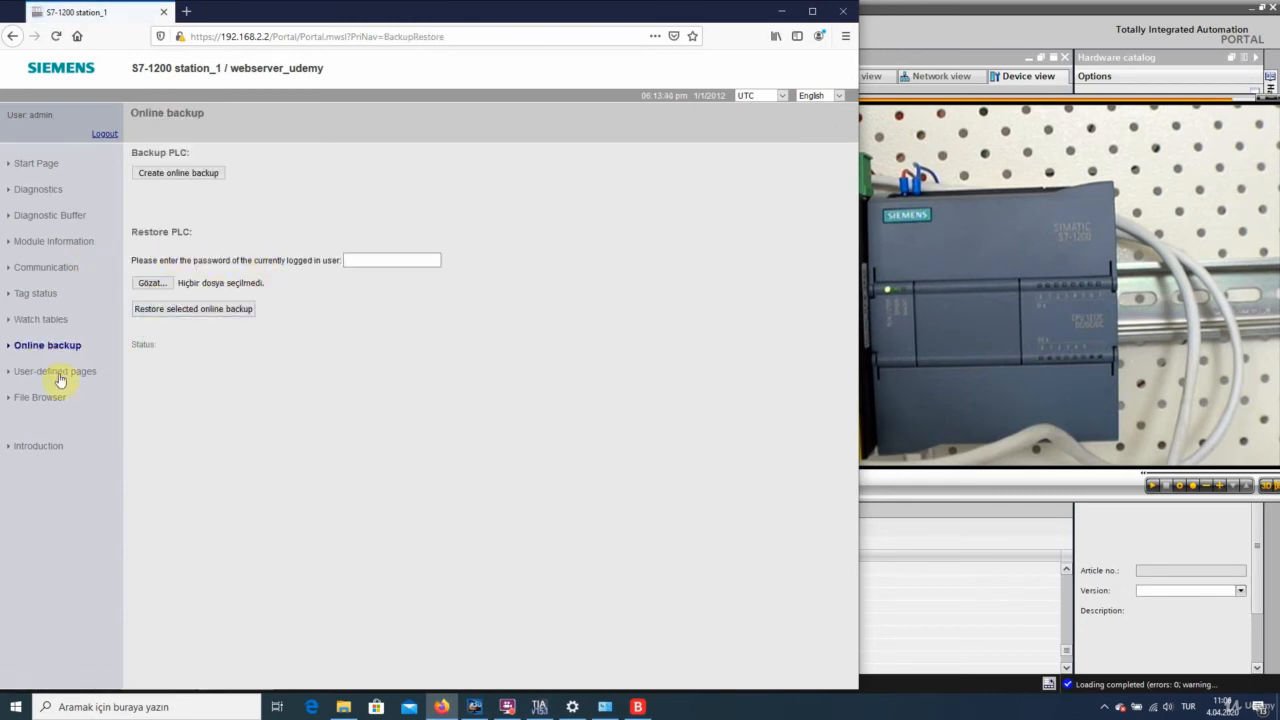
left_click(99, 384)
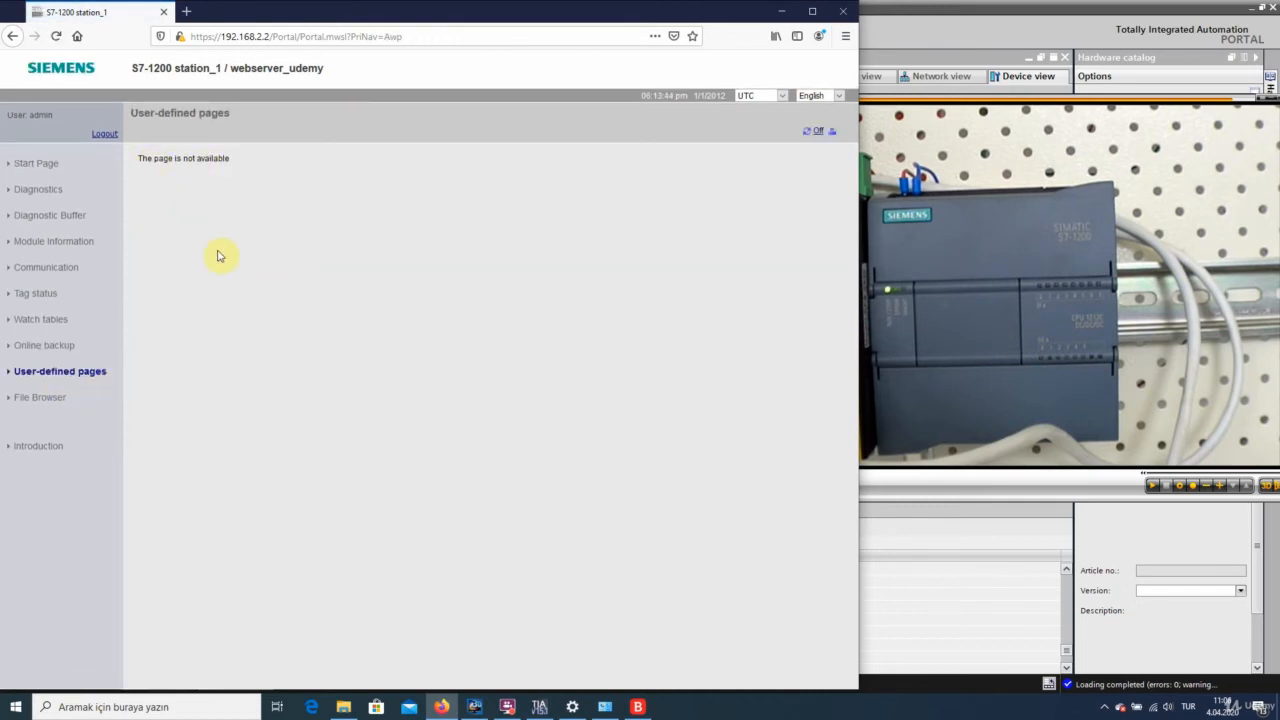
left_click(36, 398)
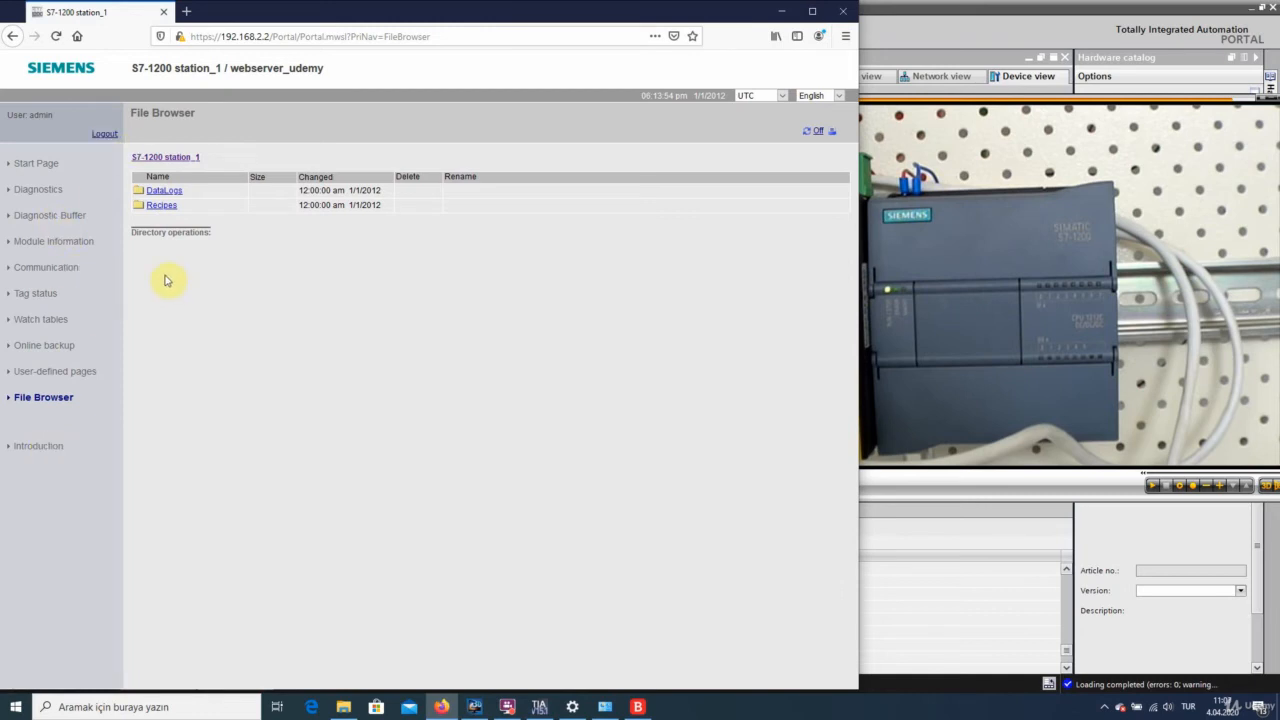
left_click(50, 216)
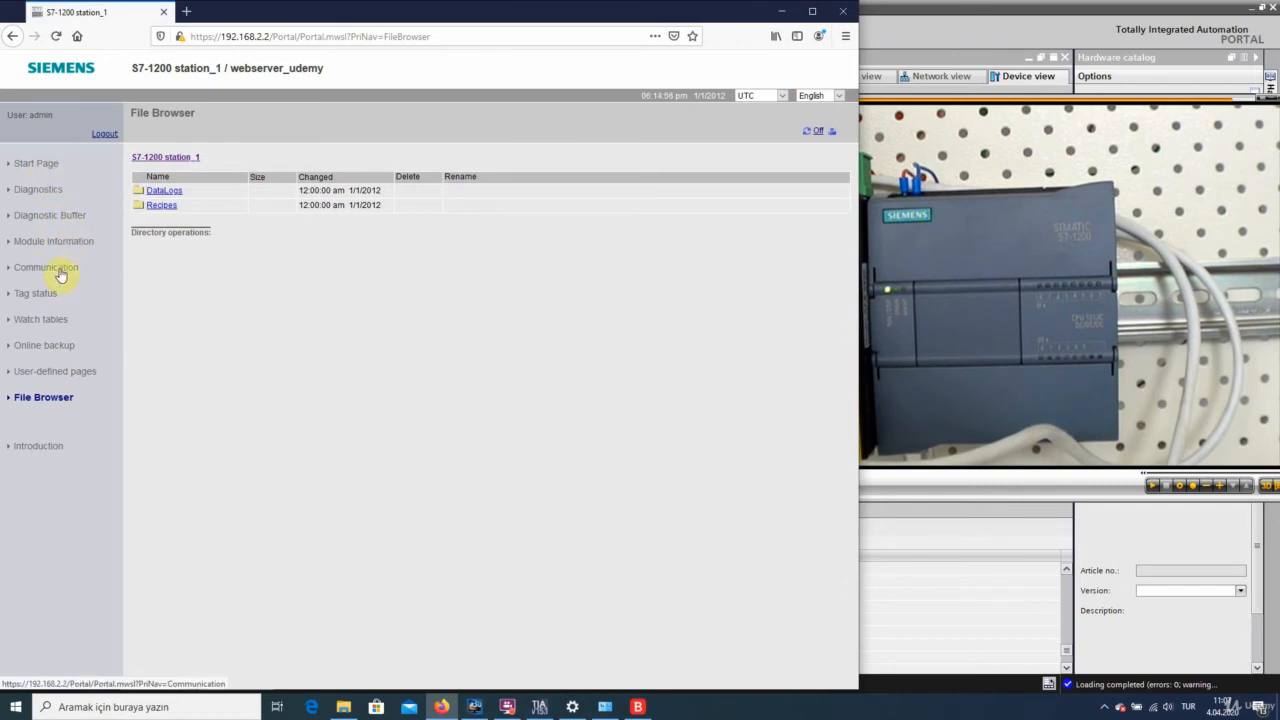
left_click(43, 294)
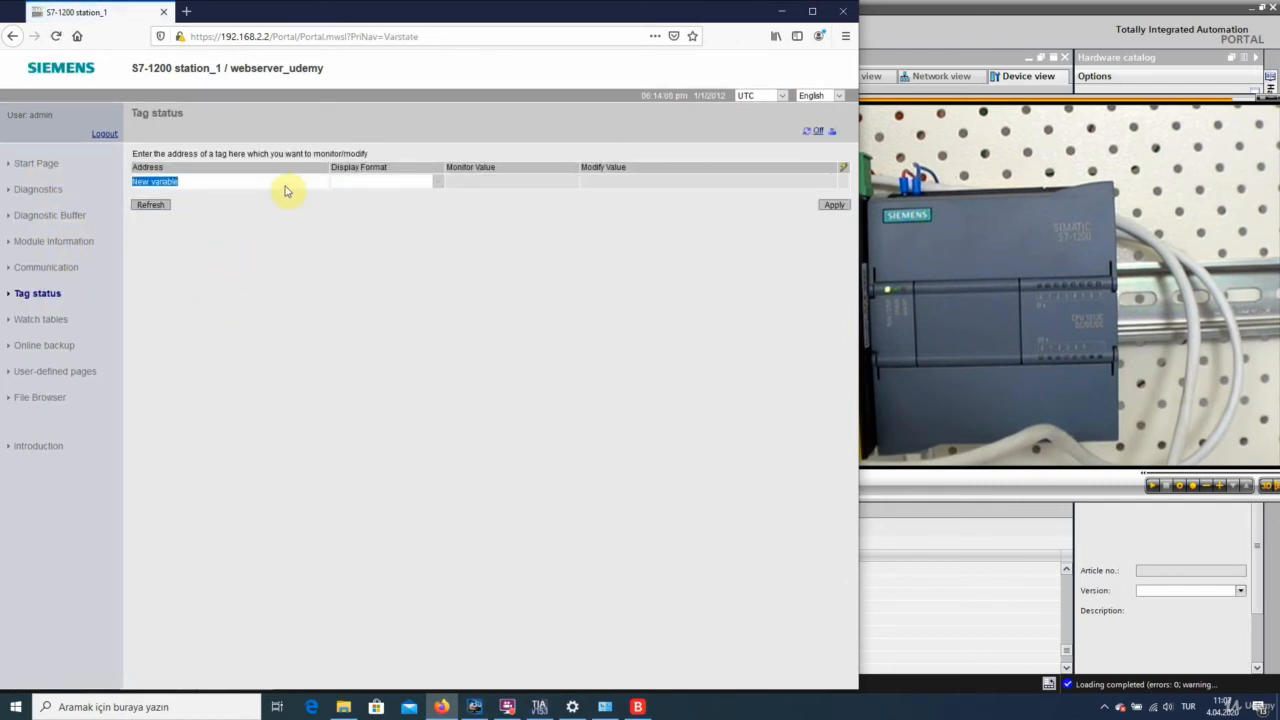
left_click_drag(245, 182, 126, 182)
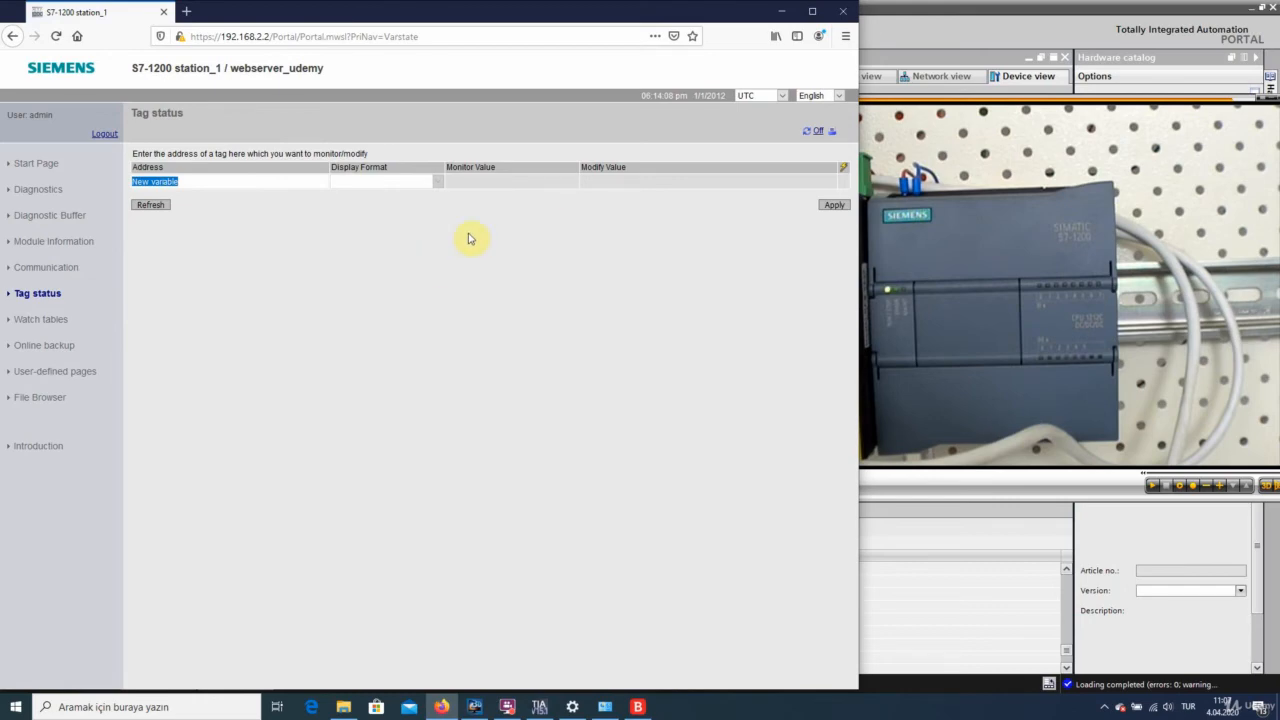
- Switch to TIA Portal, open the Main [OB1] program block, and insert a normally open contact addressed M2.0 in Network 1
left_click(889, 518)
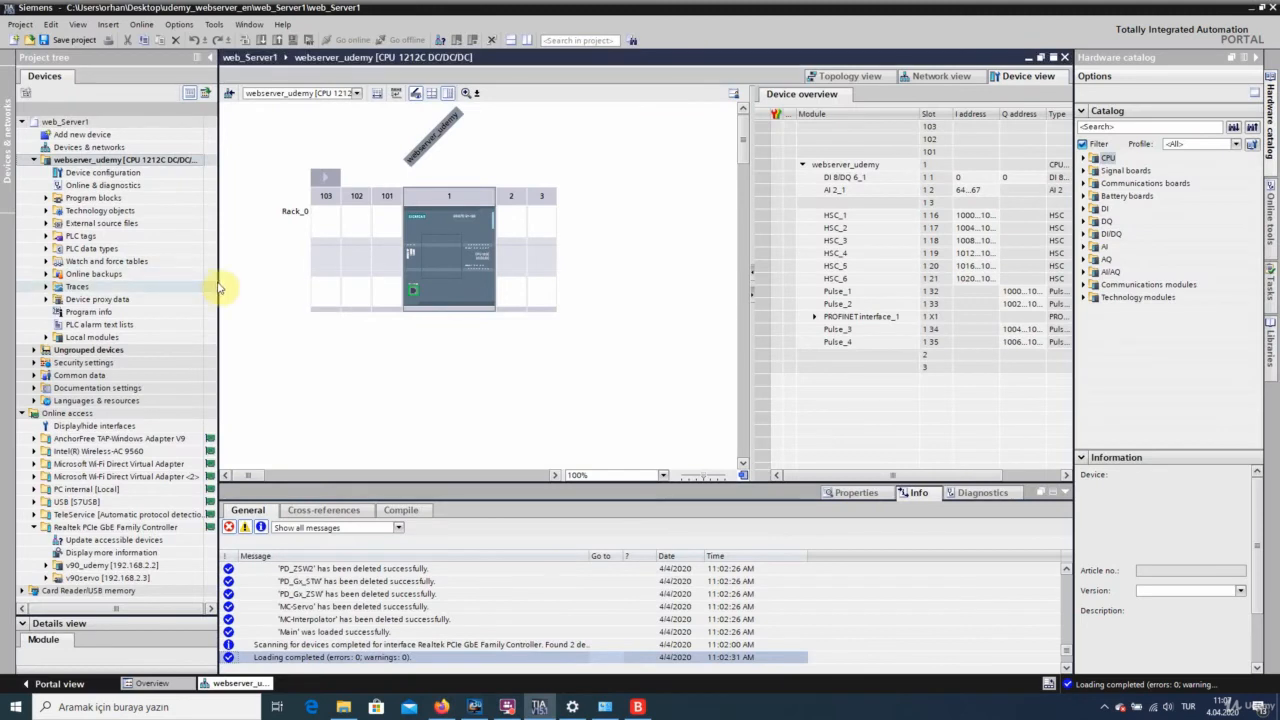
left_click(46, 198)
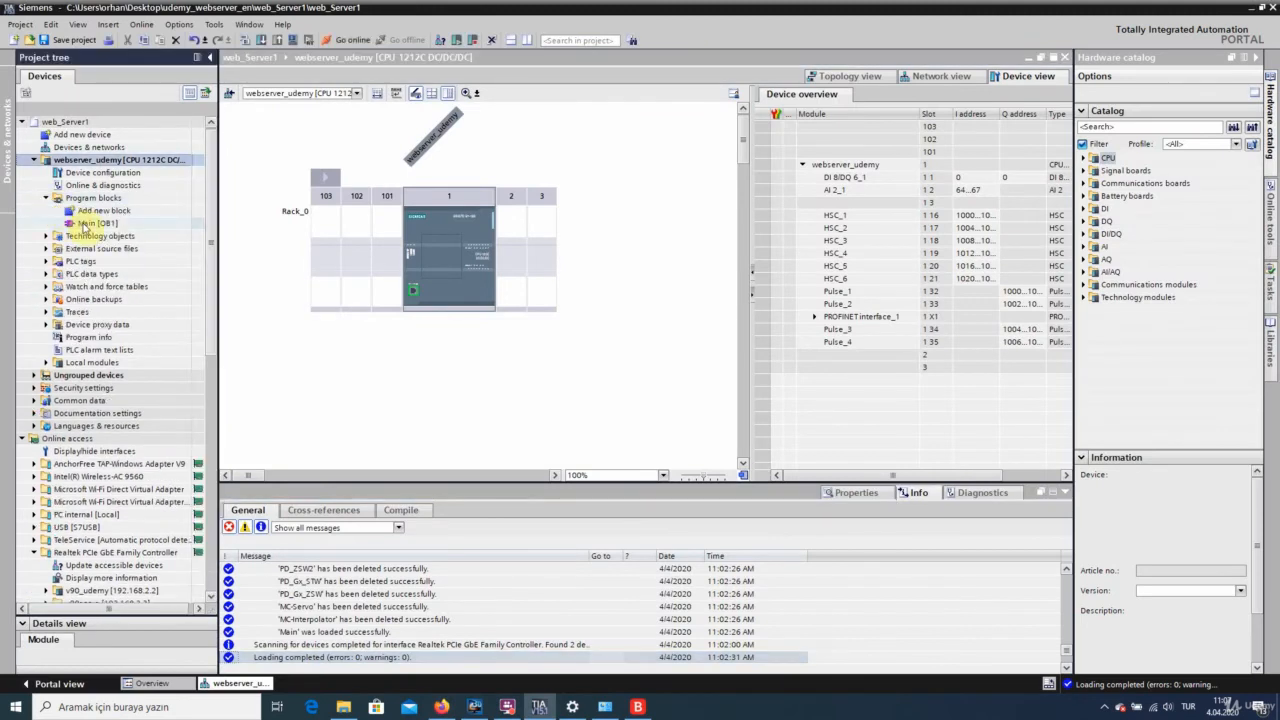
left_click(90, 223)
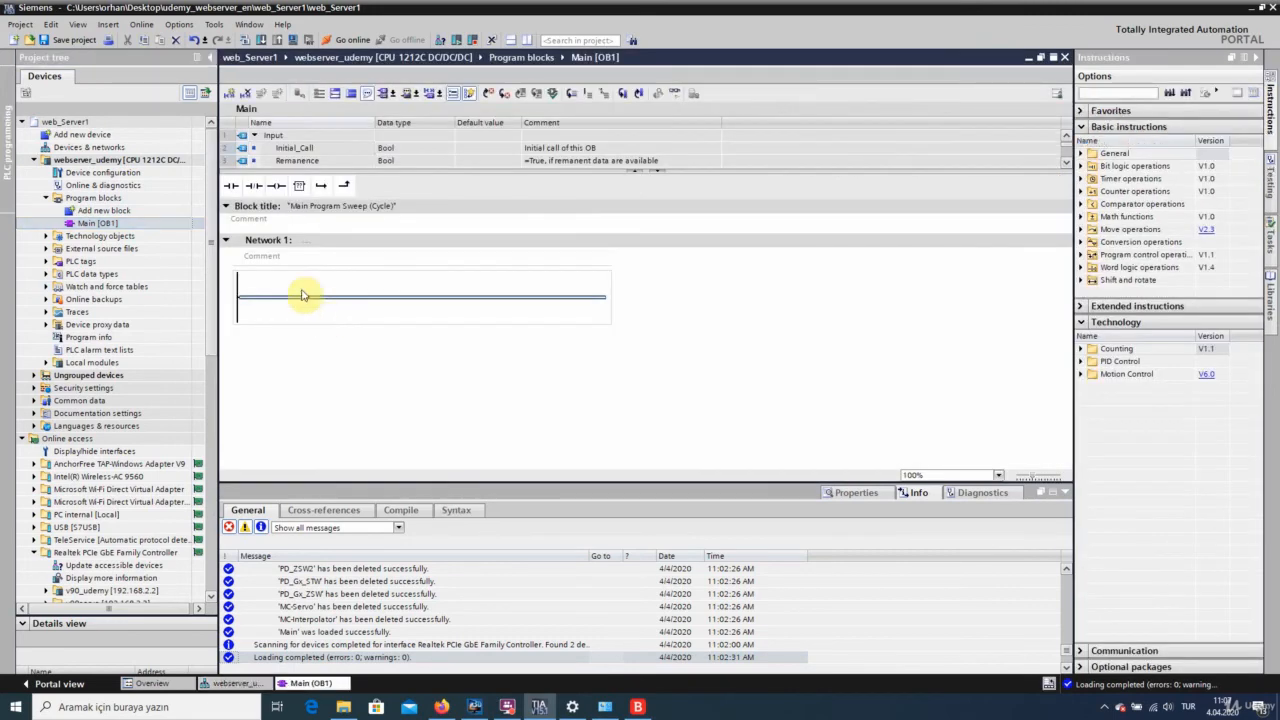
left_click(228, 191)
left_click(268, 297)
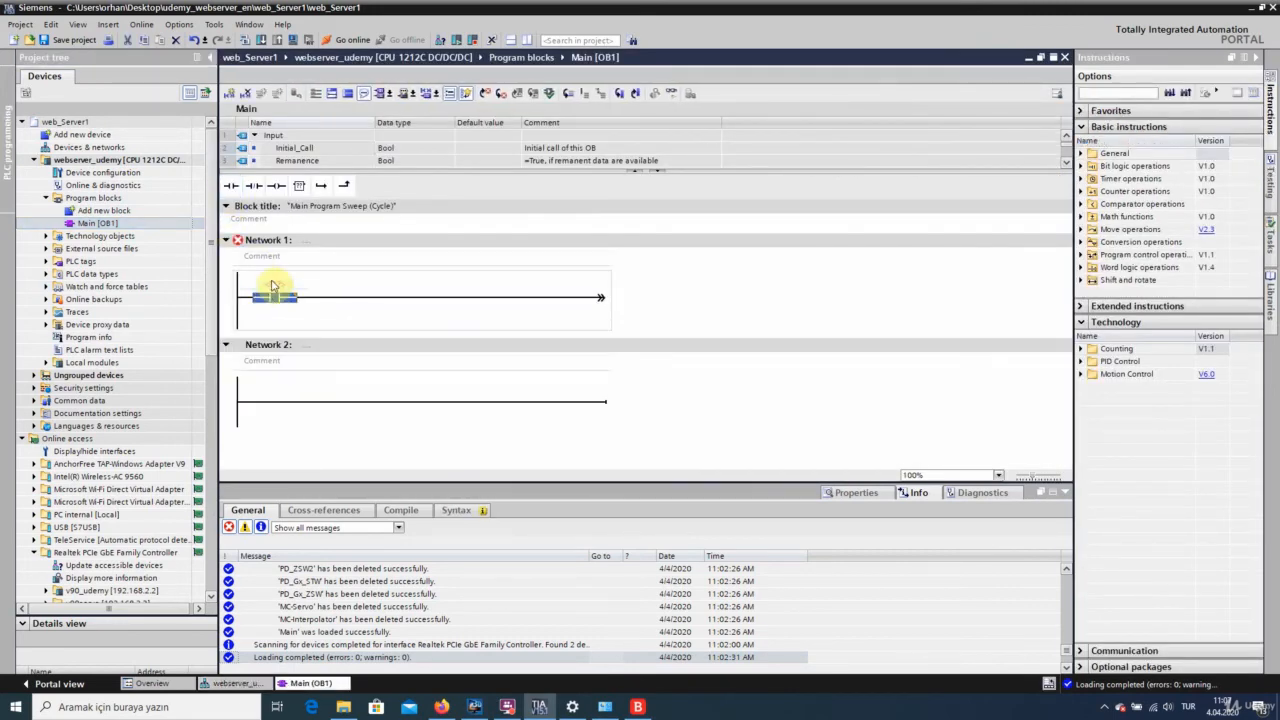
type("m2.0")
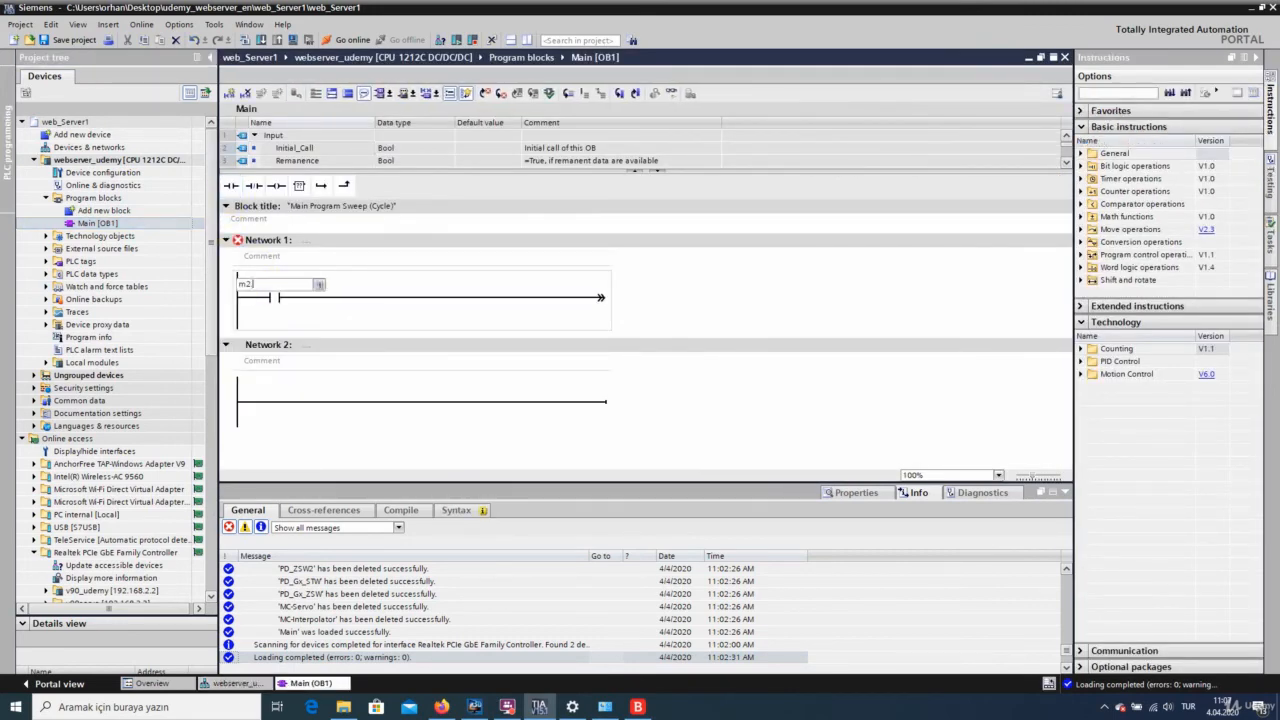
key("Return")
- Add an output coil addressed Q0.0 at the end of Network 1 and download the program to the CPU
left_click(404, 306)
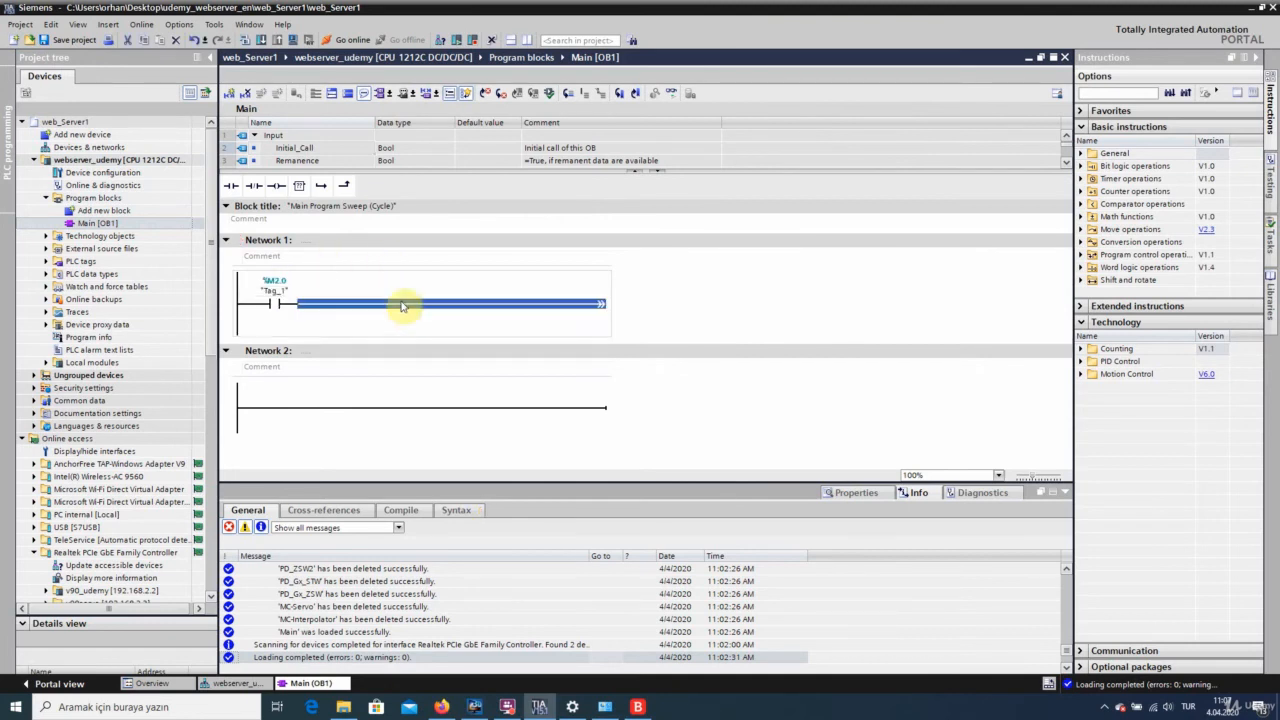
left_click(282, 187)
left_click(568, 291)
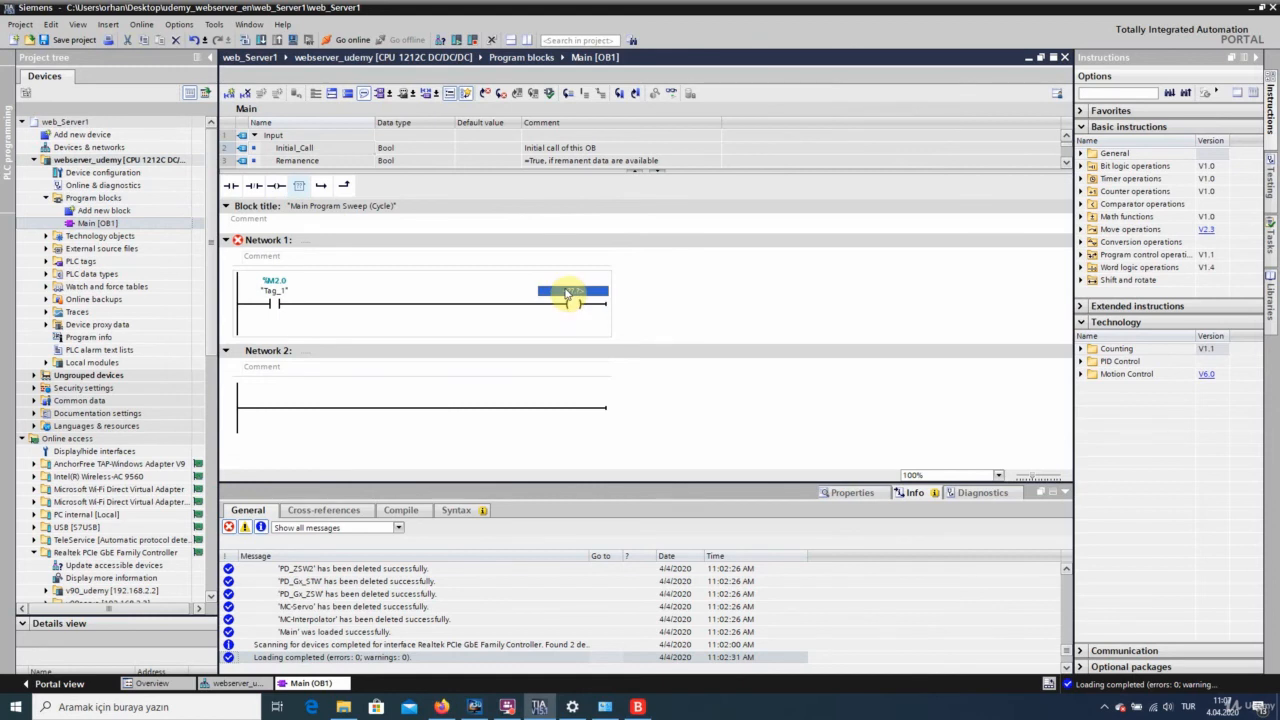
type("q0.0")
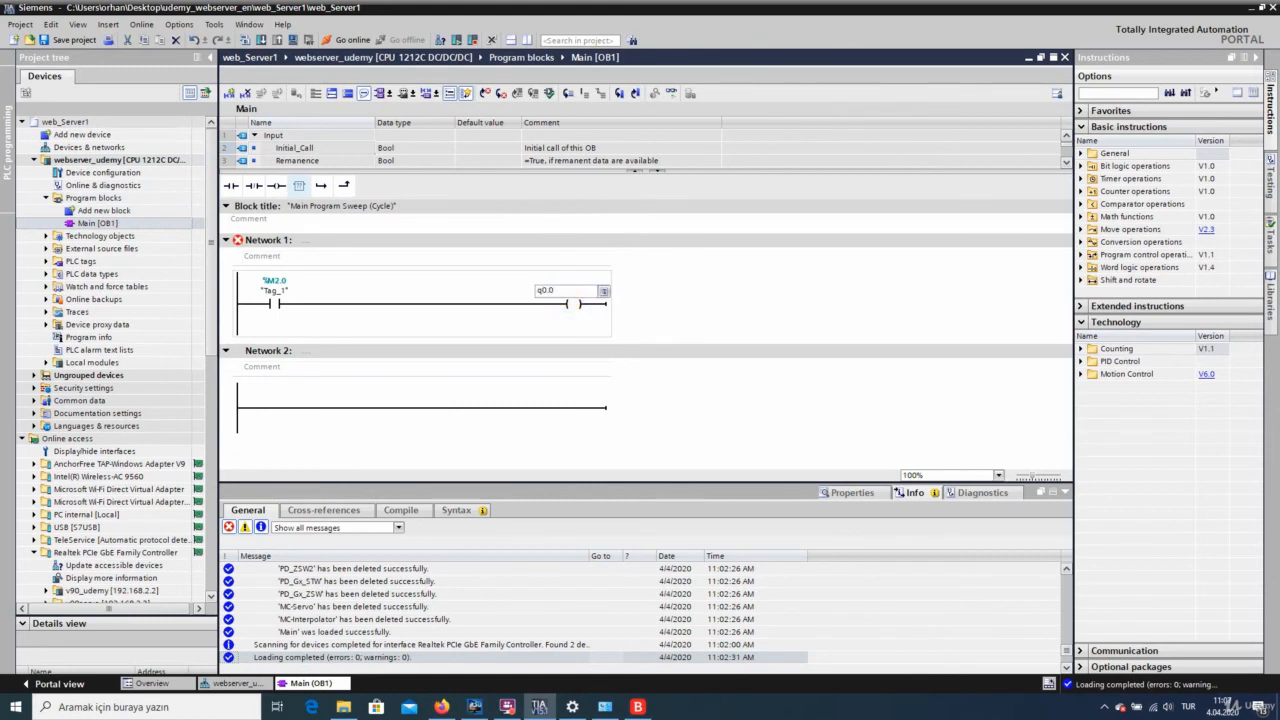
key("Return")
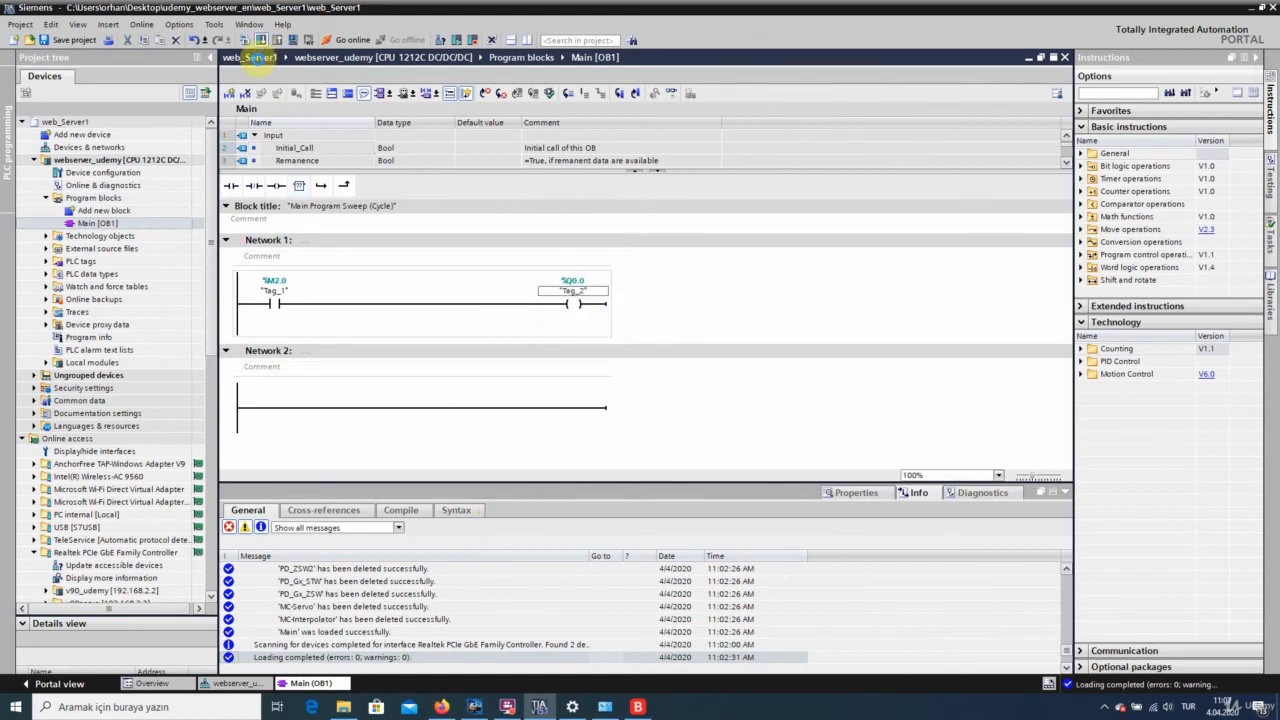
left_click(362, 281)
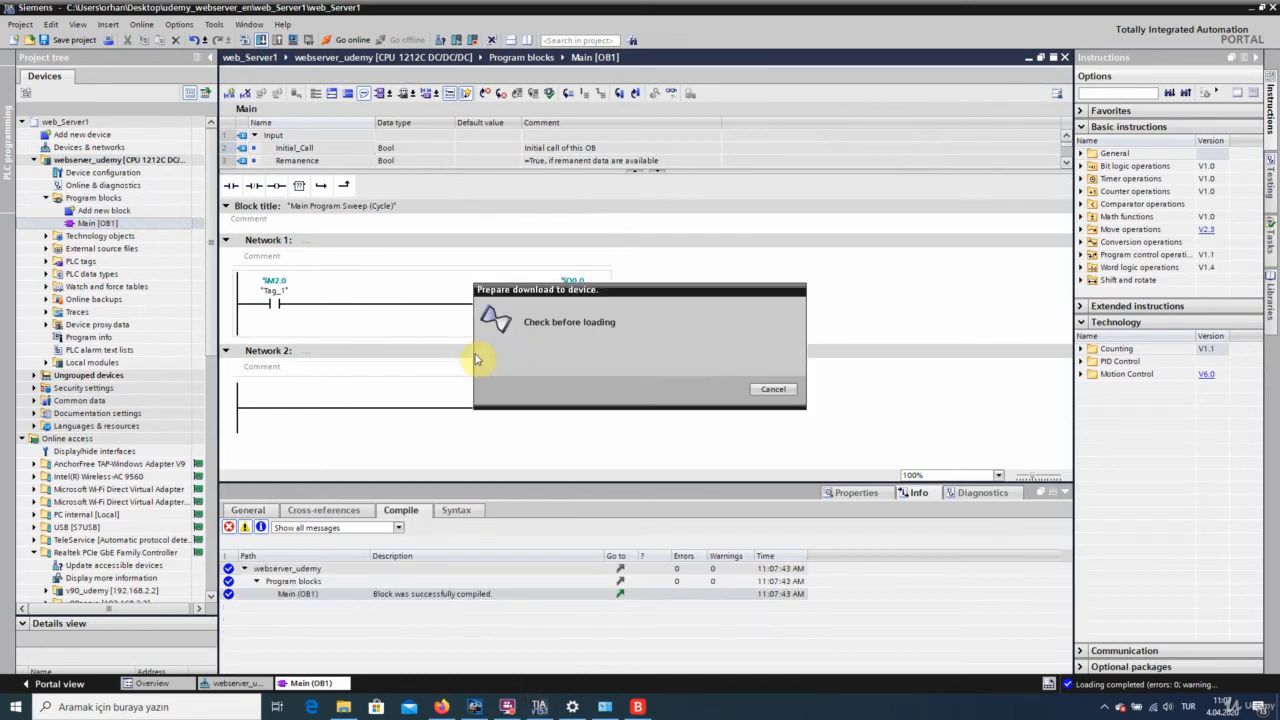
left_click(793, 481)
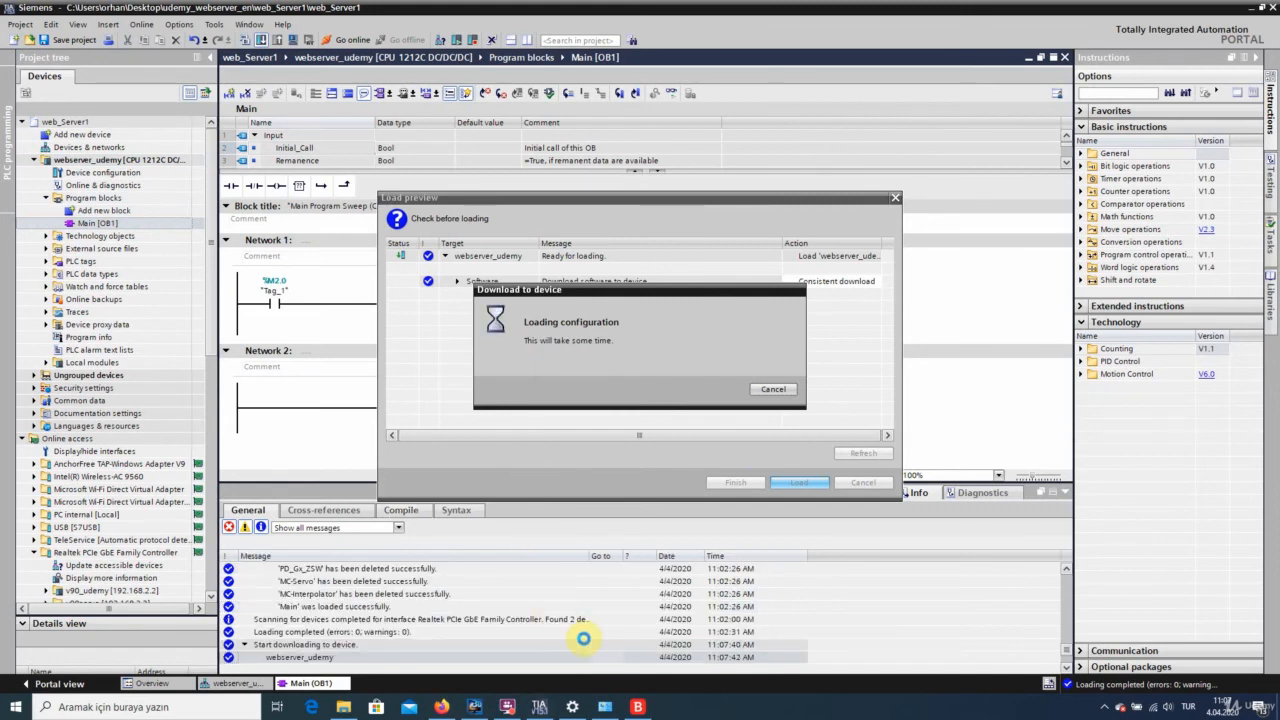
- Switch to the web server in Firefox and add m2.0 and q0.0 as monitored addresses on the Tag status page
left_click(441, 706)
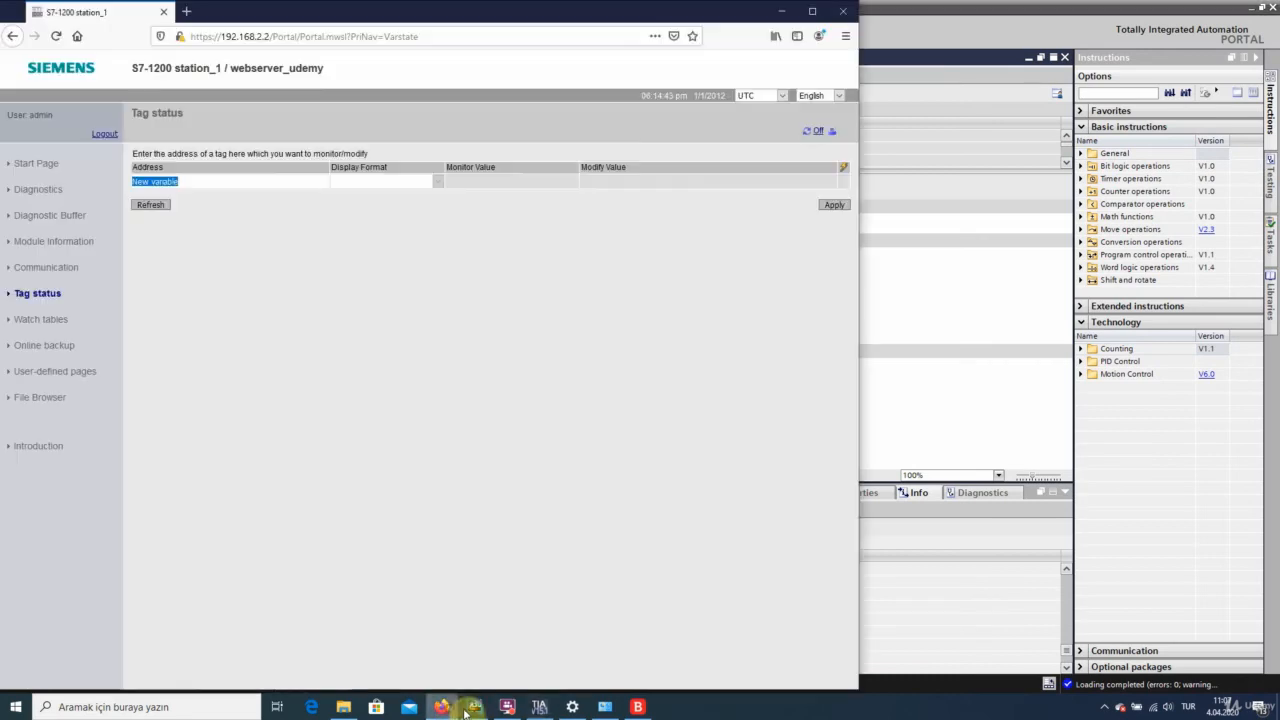
left_click(193, 182)
left_click_drag(193, 182, 130, 183)
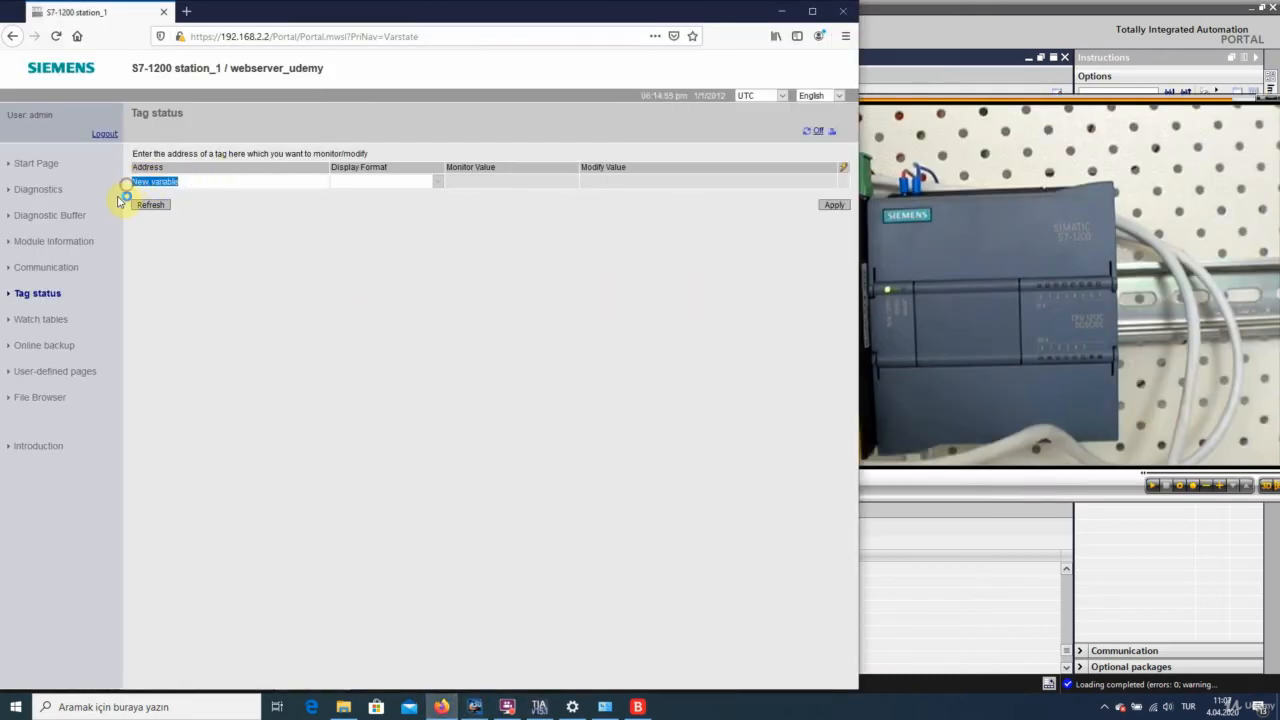
type("m2.0")
left_click(145, 204)
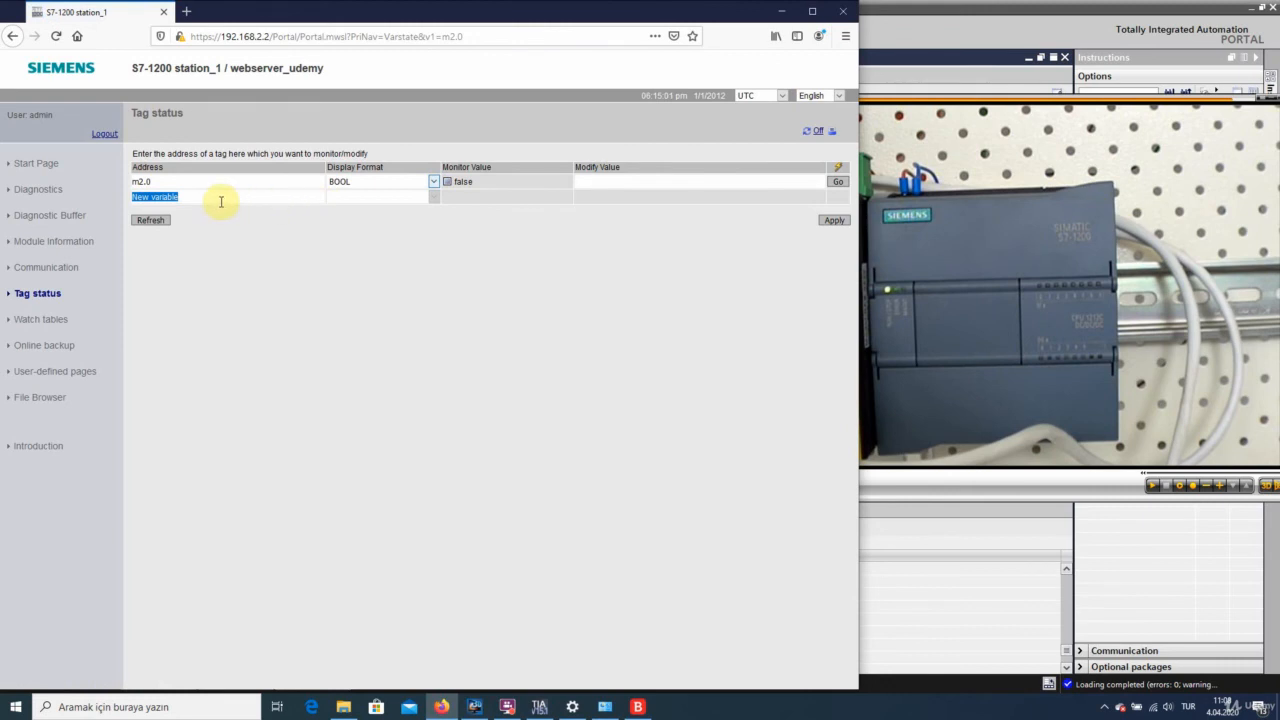
type("q0.0")
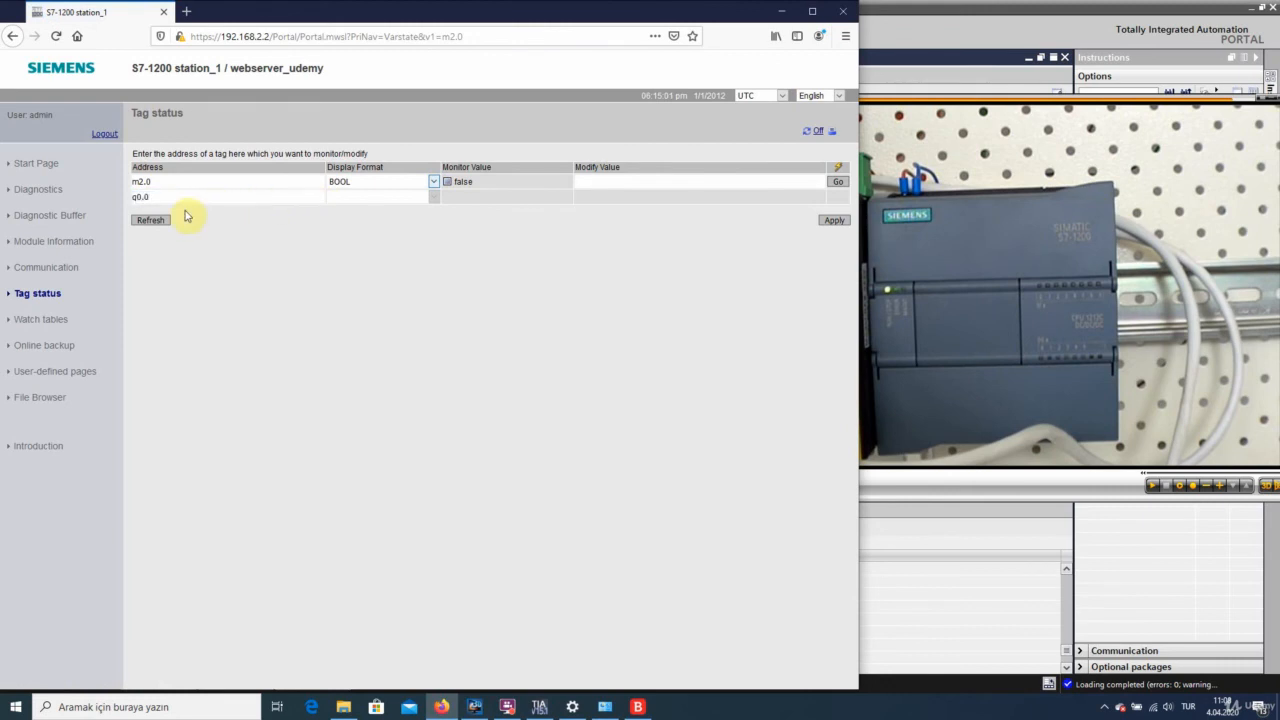
left_click(155, 220)
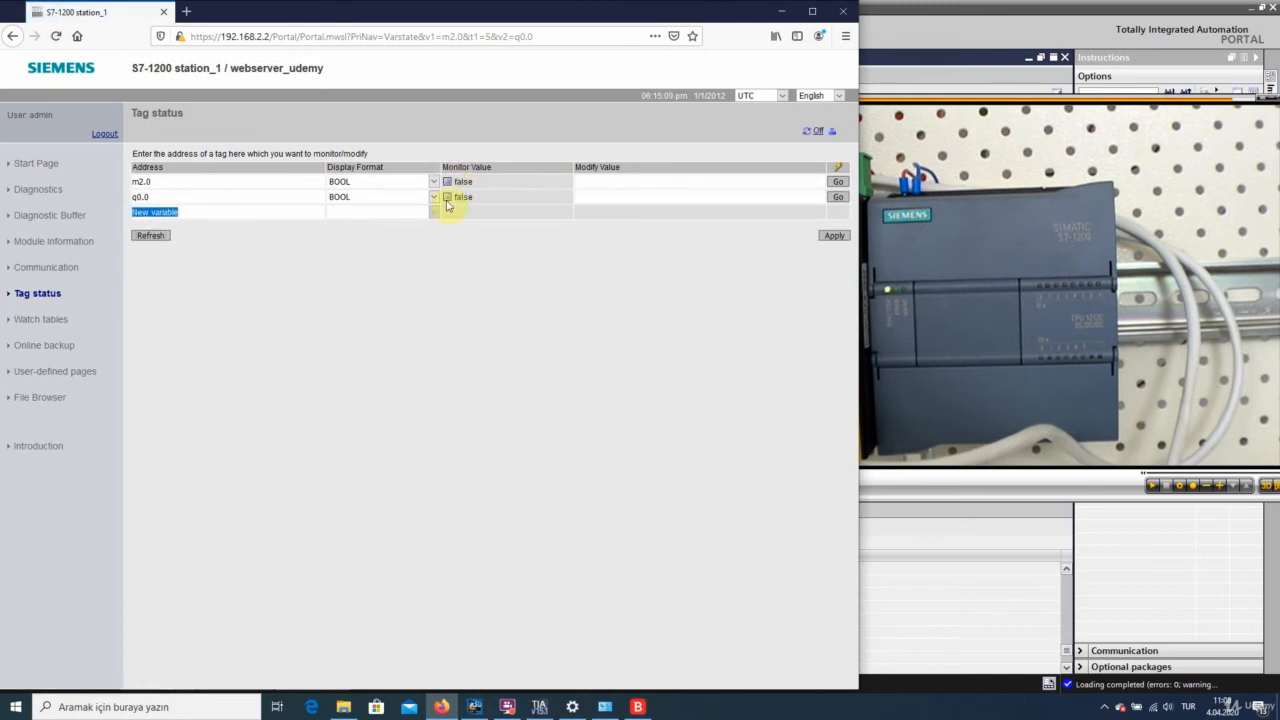
- Modify the m2.0 tag to 1 and apply it, and set it back to 0 and apply again
left_click(595, 181)
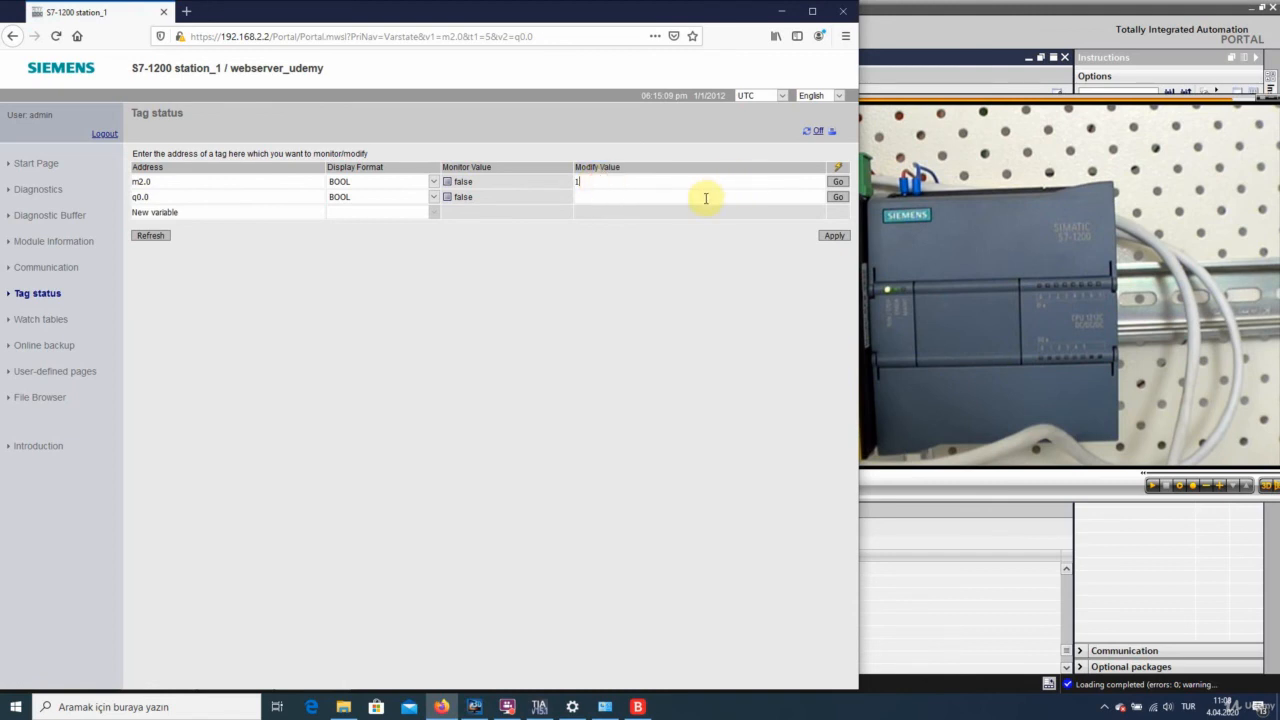
left_click(836, 182)
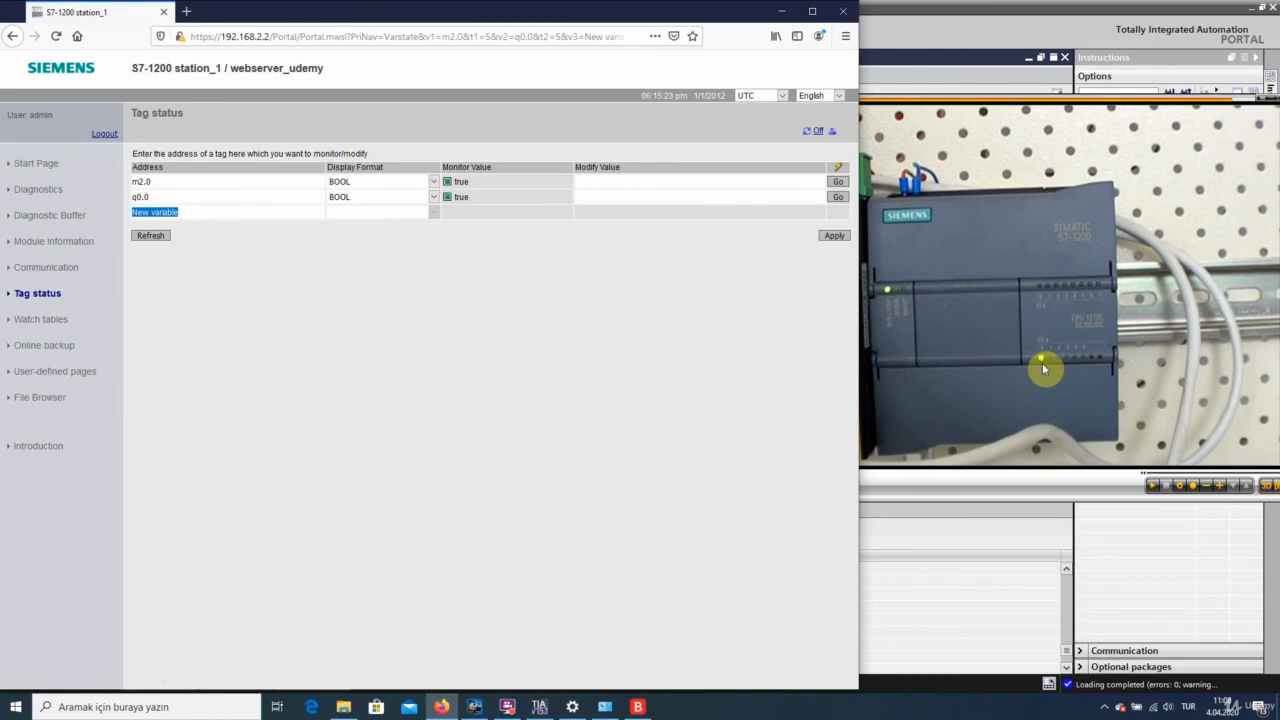
left_click(628, 183)
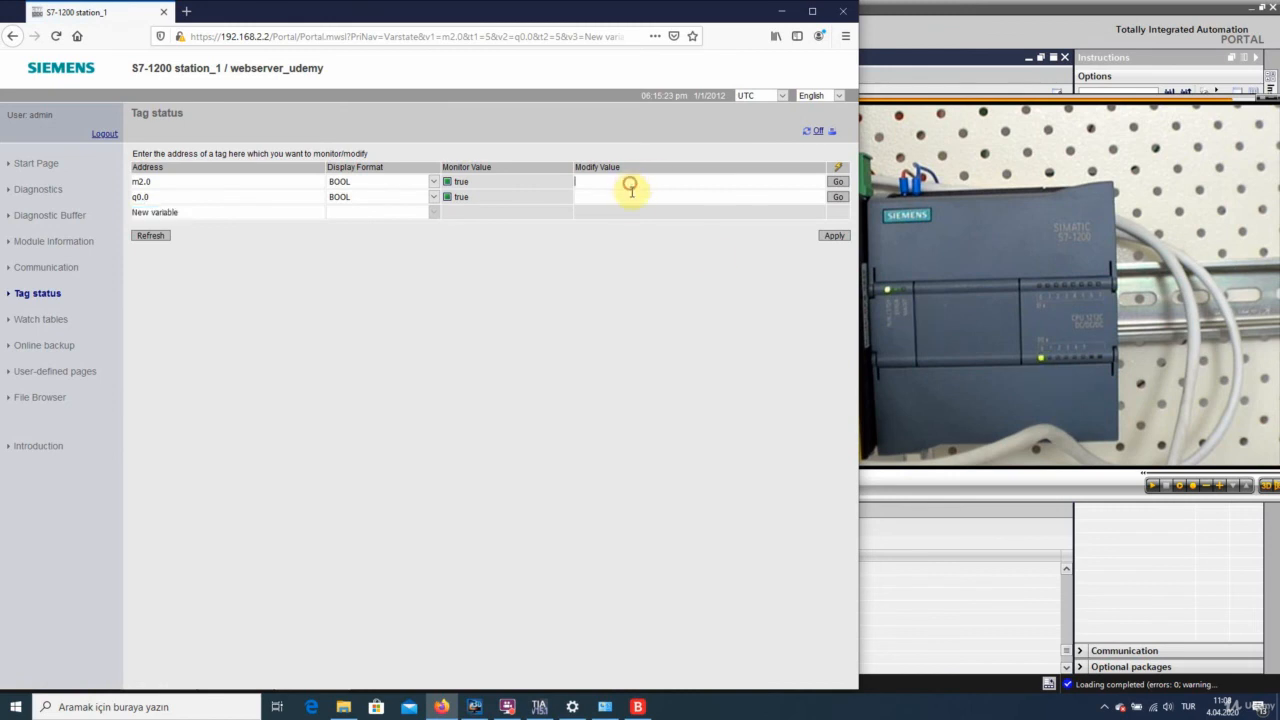
left_click(838, 182)
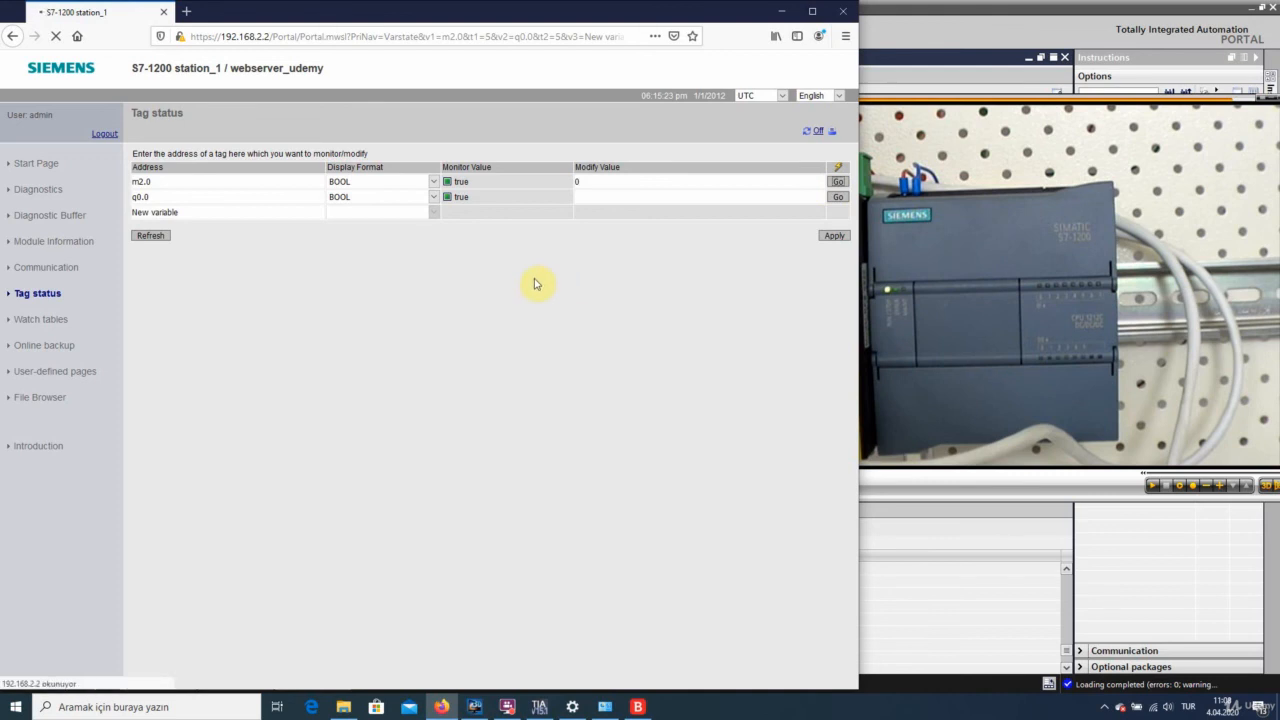